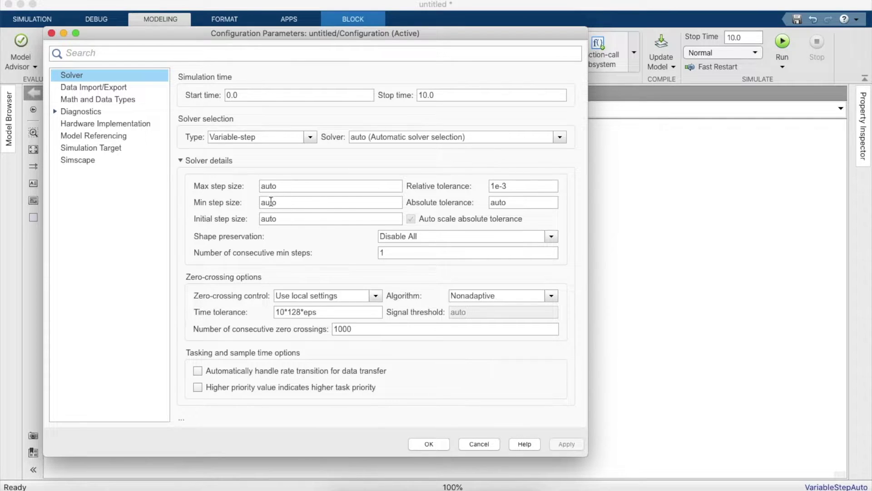
Step: Accept the solver configuration and set the powergui block to Discrete simulation with a sample time of 5e-6 s
{"action": "left_click", "coordinate": [423, 445]}
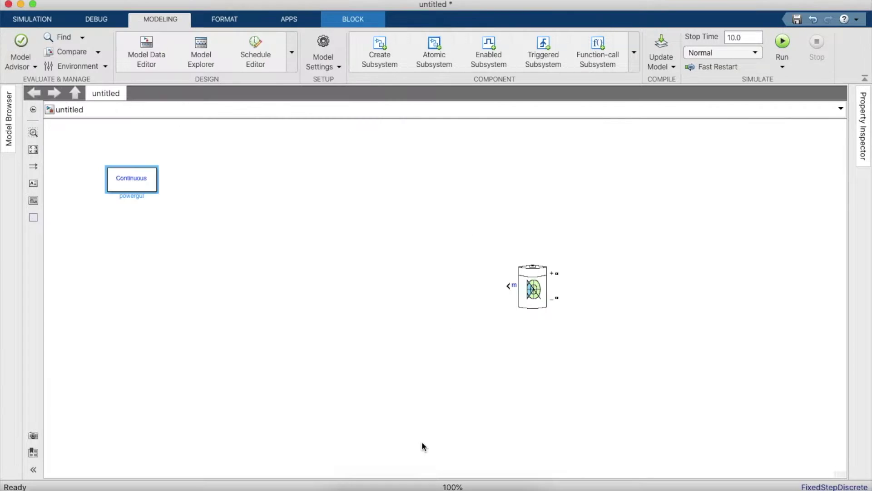
{"action": "double_click", "coordinate": [133, 178]}
{"action": "left_click", "coordinate": [278, 119]}
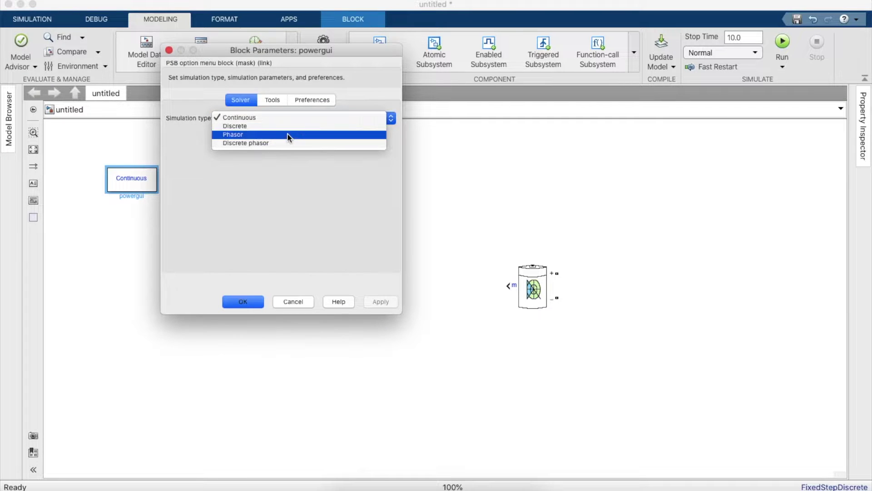
{"action": "left_click", "coordinate": [291, 125]}
{"action": "triple_click", "coordinate": [291, 140]}
{"action": "type", "text": "5e-6"}
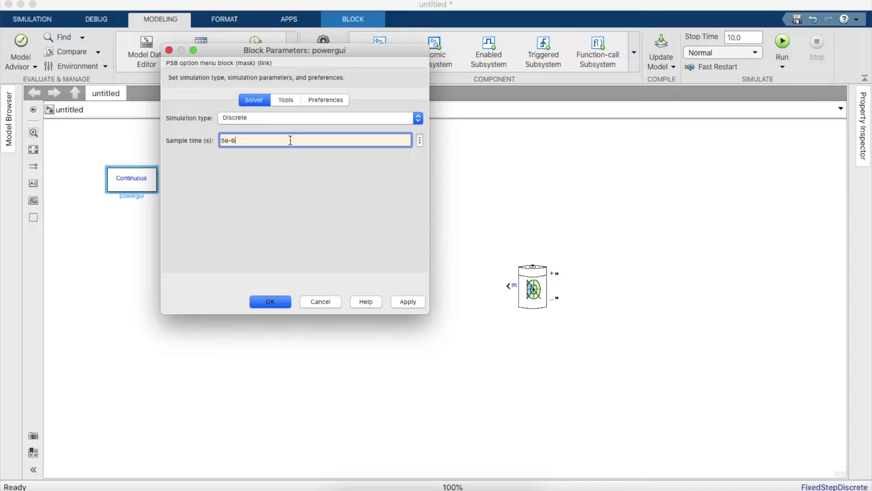
{"action": "key", "text": "Return"}
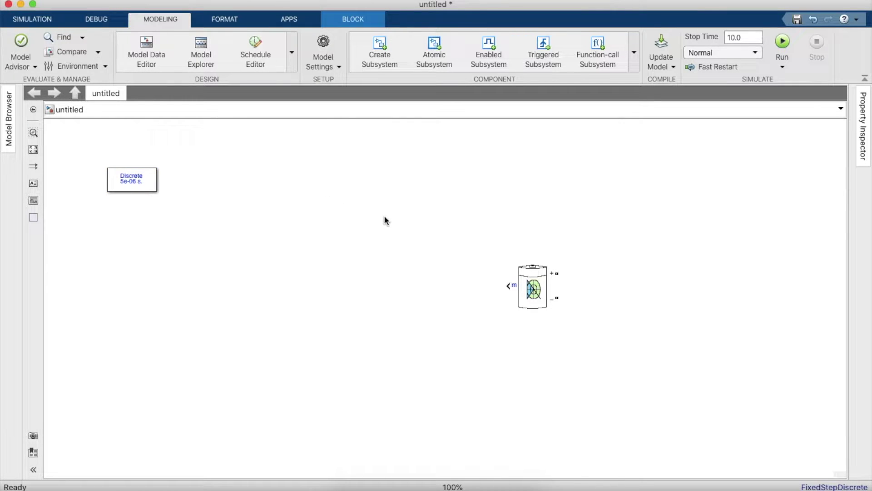
{"action": "left_click", "coordinate": [385, 217]}
{"action": "left_click_drag", "start_coordinate": [533, 288], "coordinate": [535, 270]}
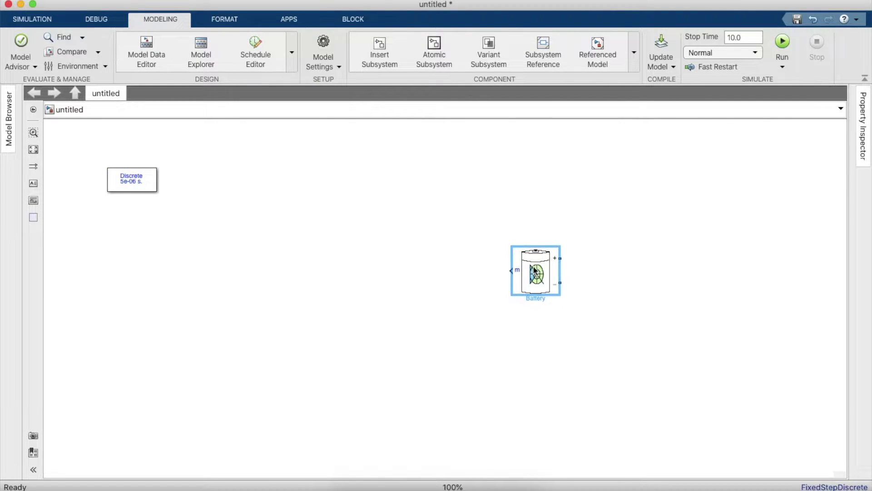
{"action": "key", "text": "super+z"}
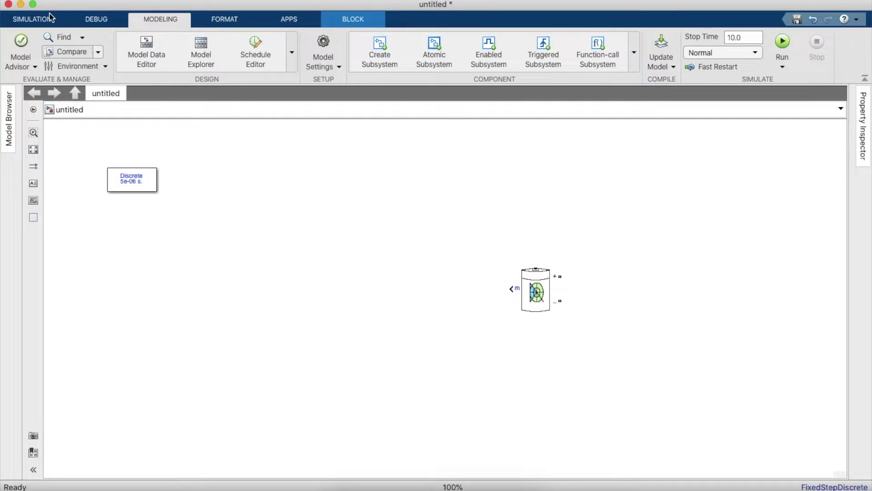
Step: Search the block library for DC Voltage and place the battery-symbol DC Voltage Source in the model to the left of the battery
{"action": "left_click", "coordinate": [33, 19]}
{"action": "left_click", "coordinate": [107, 49]}
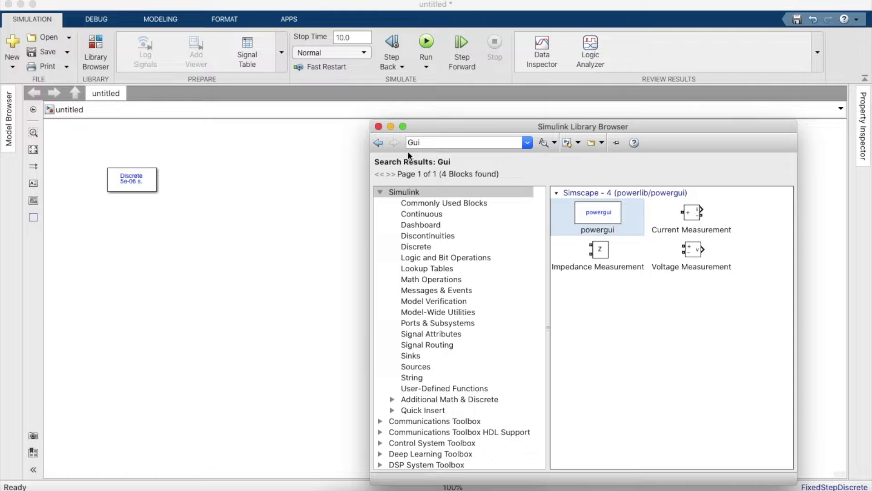
{"action": "left_click", "coordinate": [491, 142]}
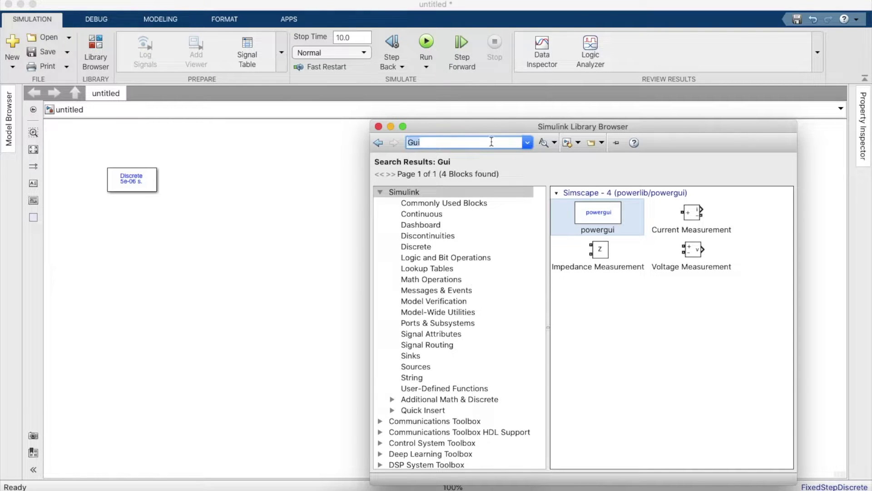
{"action": "key", "text": "BackSpace"}
{"action": "left_click_drag", "start_coordinate": [437, 123], "coordinate": [435, 81]}
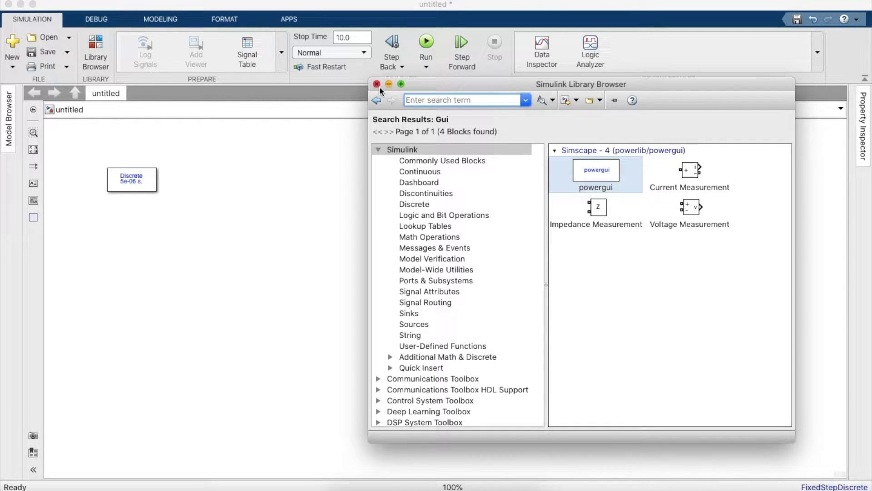
{"action": "left_click", "coordinate": [404, 99]}
{"action": "type", "text": "DC Voltage"}
{"action": "key", "text": "Return"}
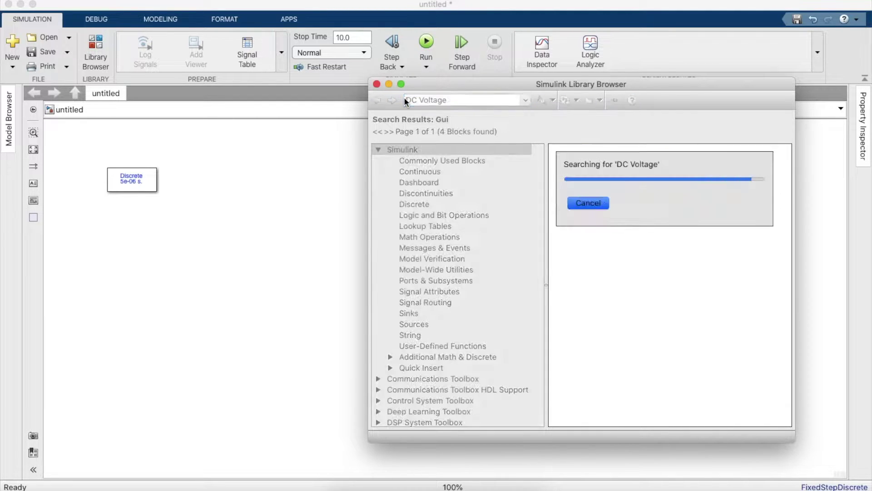
{"action": "scroll", "coordinate": [631, 283], "scroll_direction": "down", "scroll_amount": 5}
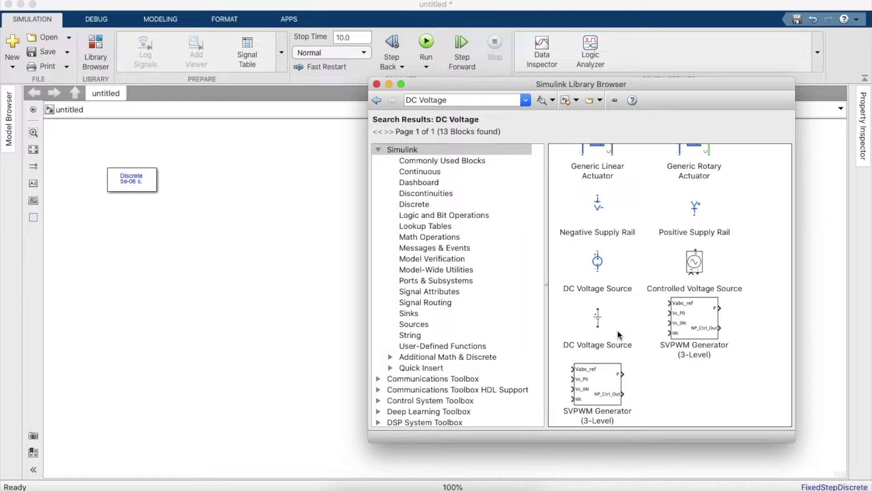
{"action": "left_click", "coordinate": [598, 320]}
{"action": "left_click_drag", "start_coordinate": [605, 312], "coordinate": [227, 284]}
Step: Set the battery's nominal voltage to 24 V, rated capacity to 40 Ah, initial state-of-charge to 45% and response time to 1 s
{"action": "left_click", "coordinate": [536, 291]}
{"action": "double_click", "coordinate": [536, 291]}
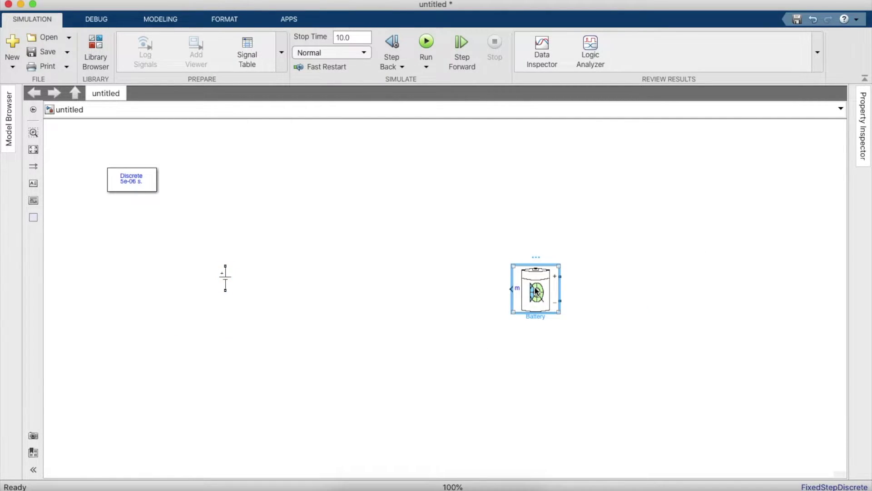
{"action": "type", "text": "24"}
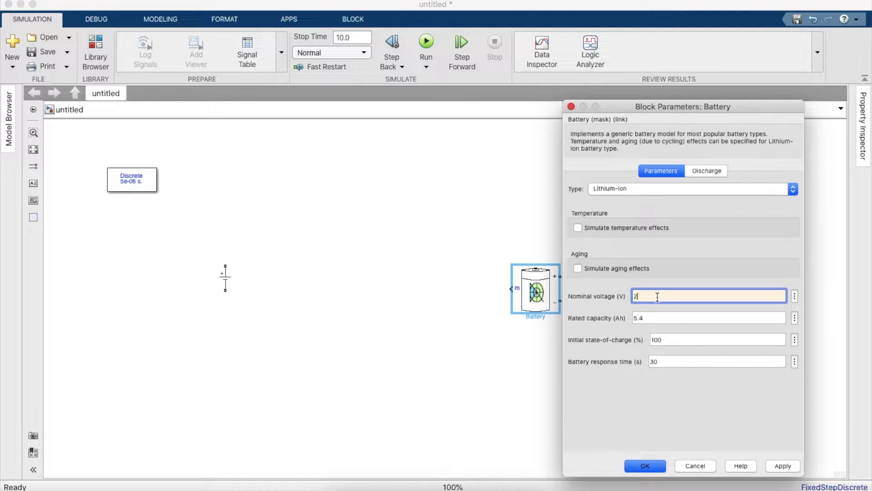
{"action": "left_click", "coordinate": [652, 316]}
{"action": "key", "text": "BackSpace"}
{"action": "type", "text": "40"}
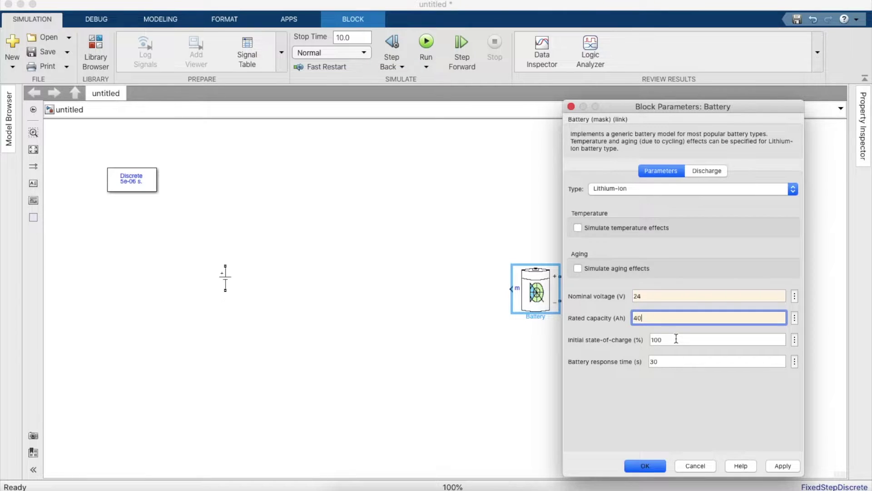
{"action": "left_click", "coordinate": [677, 339]}
{"action": "type", "text": "45"}
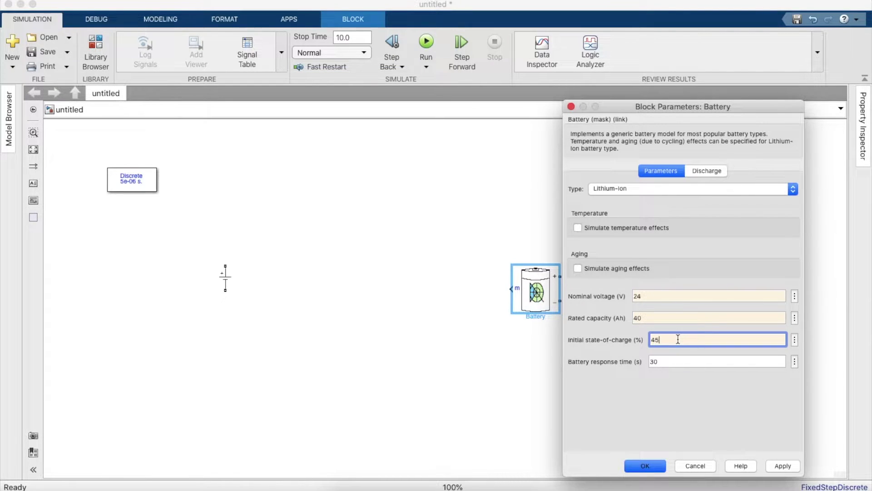
{"action": "key", "text": "Tab"}
{"action": "type", "text": "1"}
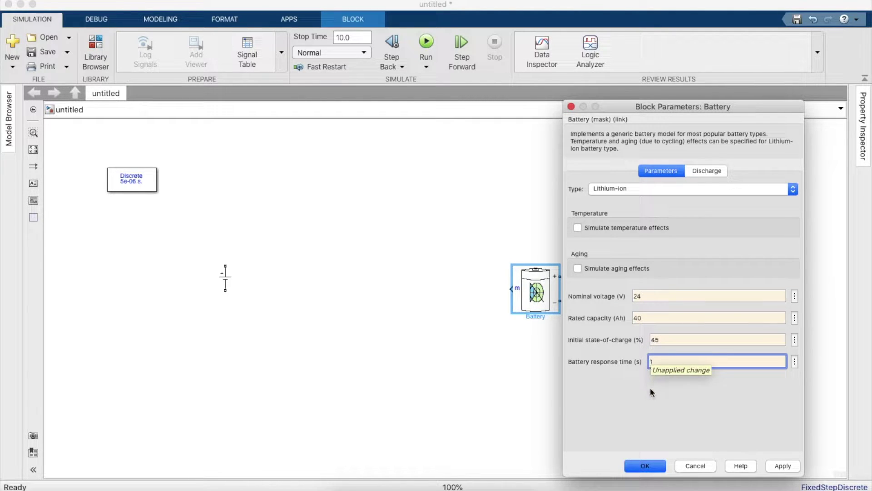
{"action": "left_click", "coordinate": [643, 465]}
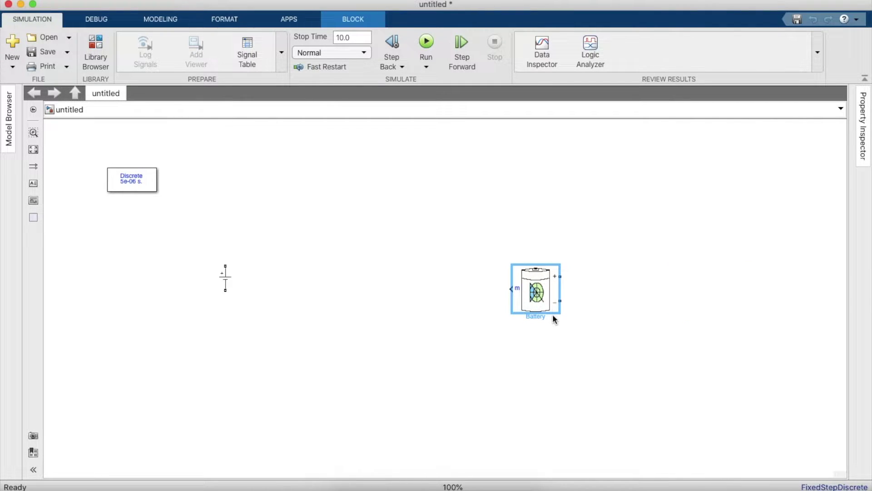
Step: Review the discharge parameters of the Battery block
{"action": "double_click", "coordinate": [548, 273]}
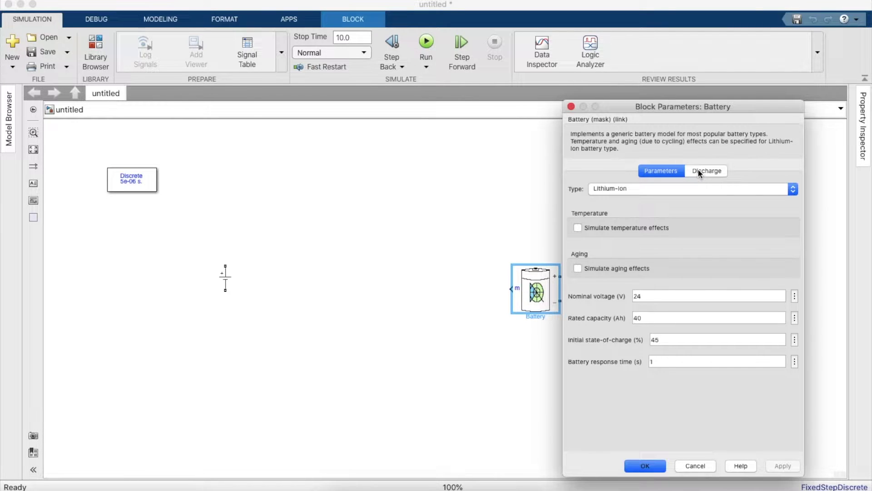
{"action": "left_click", "coordinate": [698, 173]}
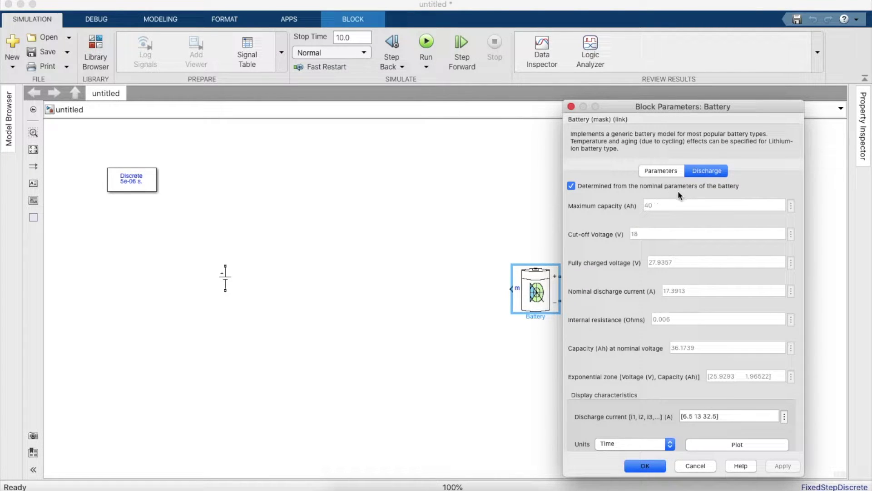
{"action": "left_click", "coordinate": [650, 465]}
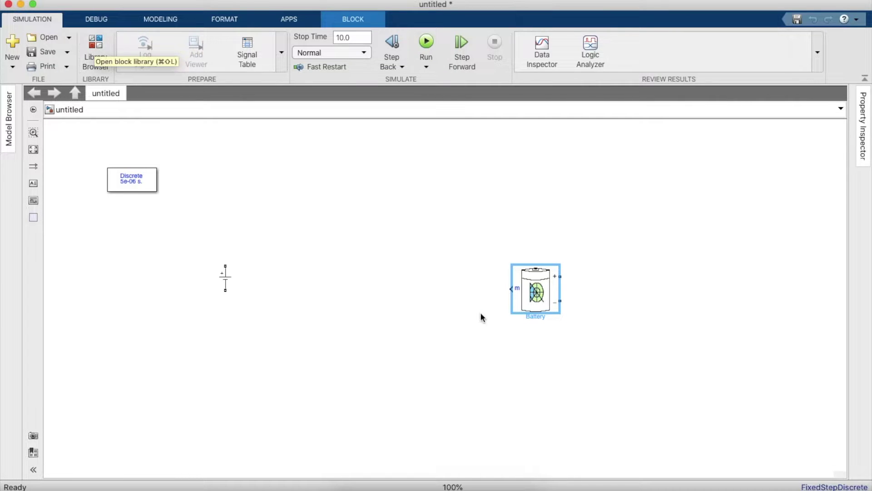
Step: Rotate the Battery block 180° so its terminals face the voltage source, and move it slightly closer to the source
{"action": "left_click", "coordinate": [525, 296]}
{"action": "key", "text": "super+r"}
{"action": "key", "text": "super+r"}
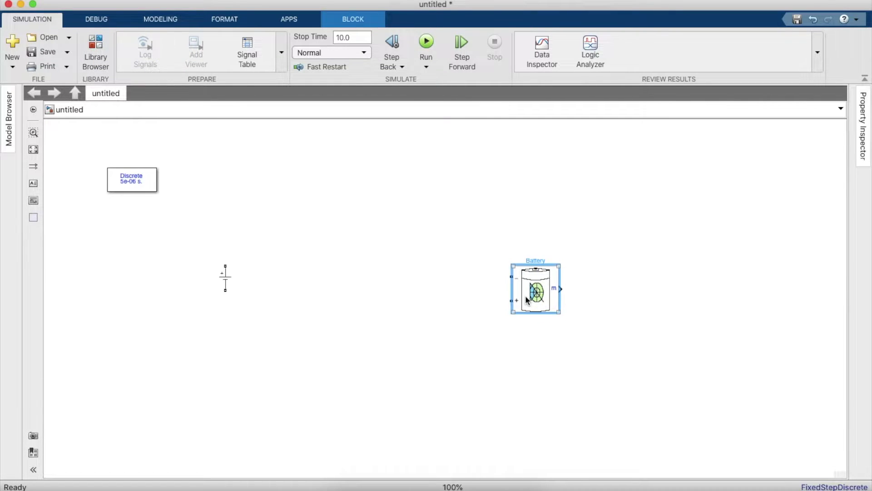
{"action": "left_click_drag", "start_coordinate": [525, 295], "coordinate": [497, 288]}
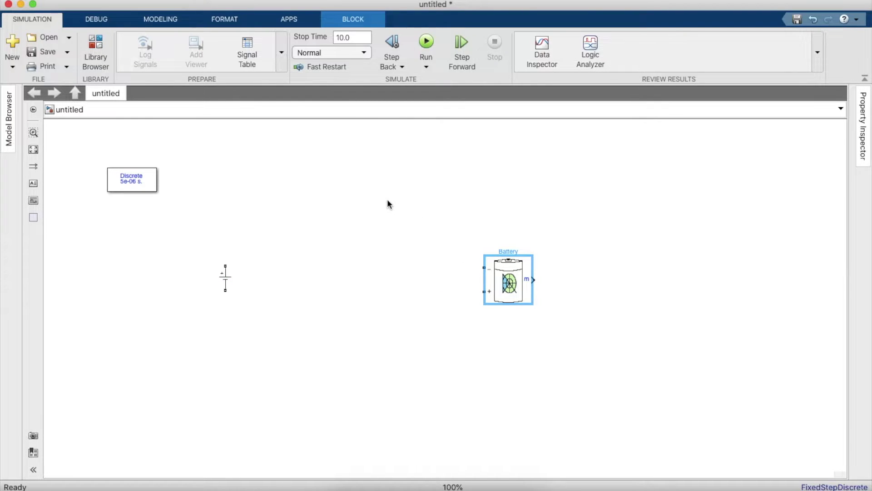
Step: Search the block library for RLC and place a Series RLC Branch between the voltage source and the battery
{"action": "left_click", "coordinate": [96, 51]}
{"action": "left_click", "coordinate": [480, 99]}
{"action": "key", "text": "BackSpace"}
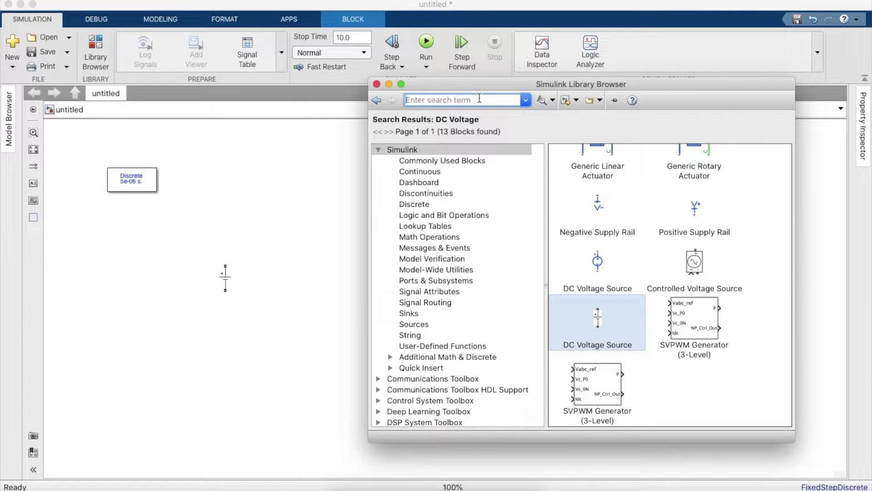
{"action": "type", "text": "RLC"}
{"action": "key", "text": "Return"}
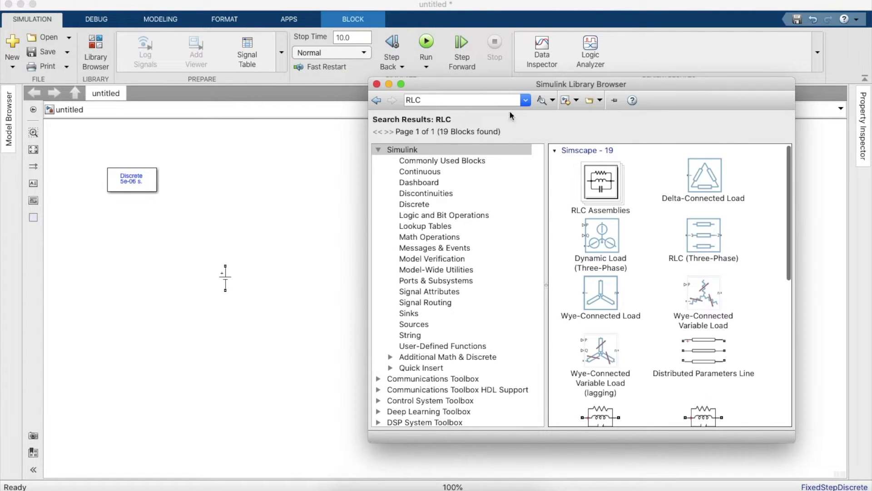
{"action": "scroll", "coordinate": [639, 297], "scroll_direction": "down", "scroll_amount": 10}
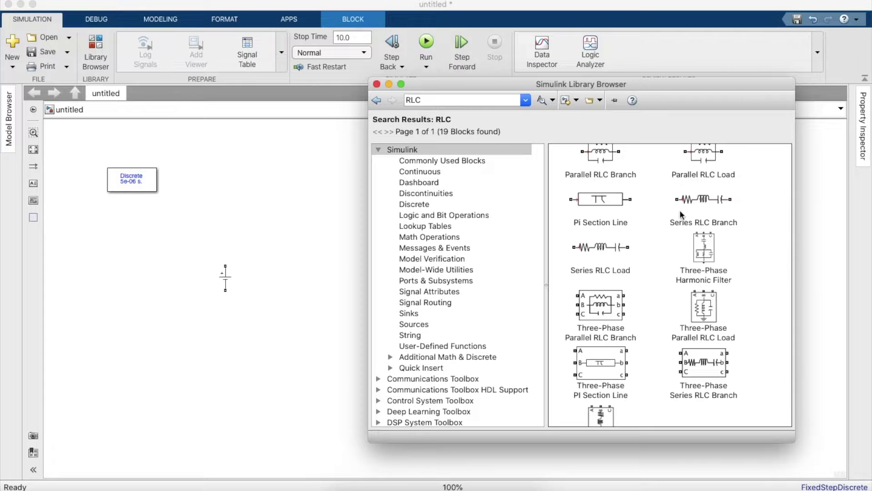
{"action": "left_click", "coordinate": [706, 204]}
{"action": "left_click_drag", "start_coordinate": [364, 275], "coordinate": [413, 261]}
Step: Change the Series RLC Branch to branch type RL and set its resistance to 0.05 ohms
{"action": "double_click", "coordinate": [414, 261]}
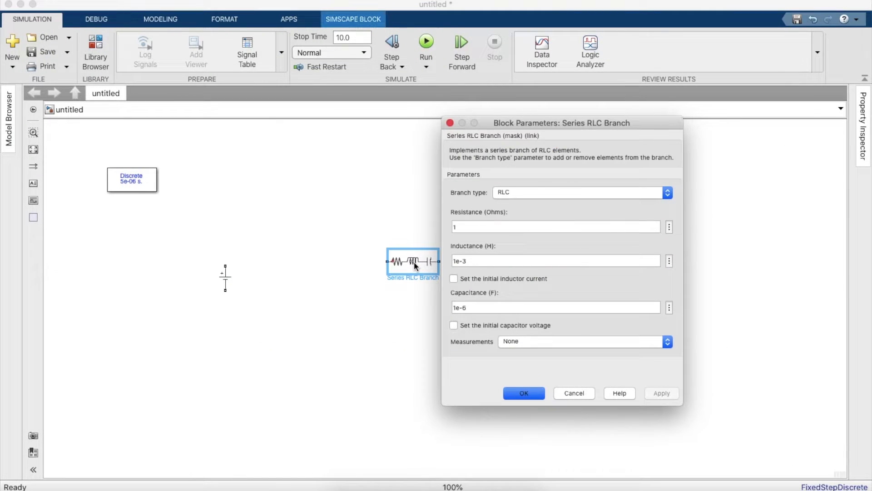
{"action": "left_click", "coordinate": [525, 193]}
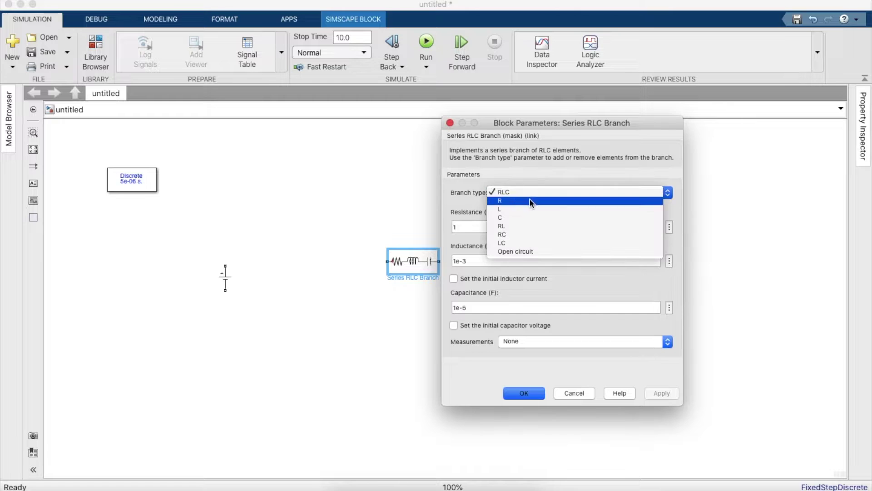
{"action": "left_click", "coordinate": [524, 226]}
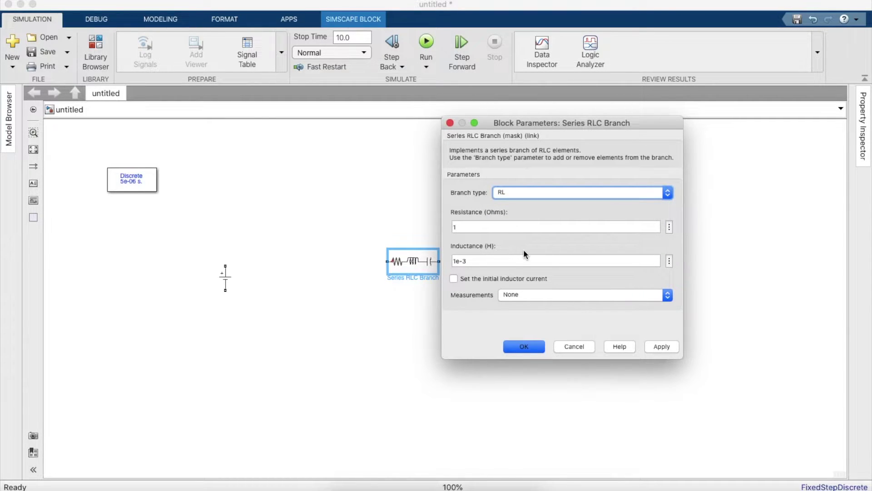
{"action": "left_click", "coordinate": [536, 229]}
{"action": "key", "text": "BackSpace"}
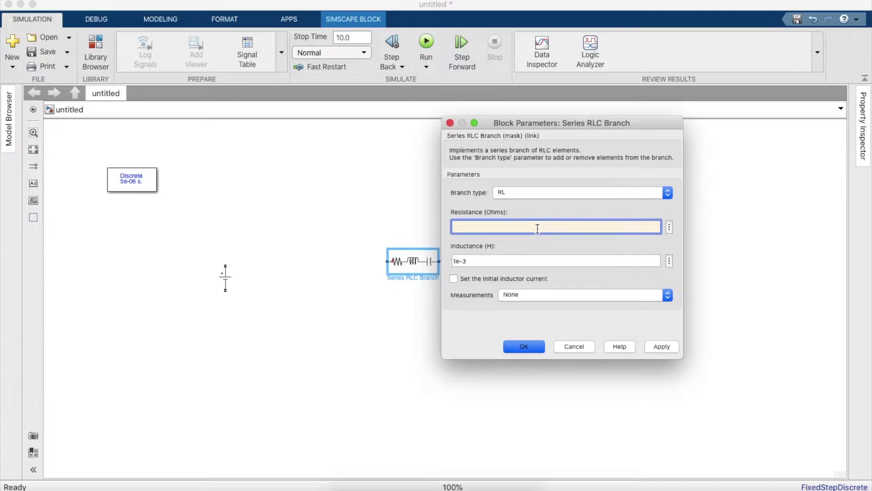
{"action": "type", "text": "0.05"}
Step: Set the RL branch's inductance to 5.76e-4 H and apply the block parameters
{"action": "left_click", "coordinate": [519, 257]}
{"action": "key", "text": "BackSpace"}
{"action": "key", "text": "BackSpace"}
{"action": "key", "text": "BackSpace"}
{"action": "key", "text": "BackSpace"}
{"action": "type", "text": "5.76e-4"}
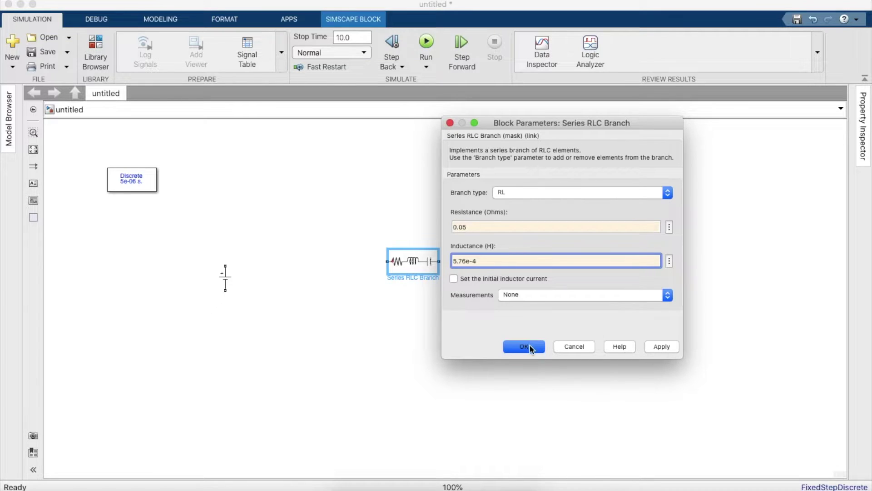
{"action": "left_click", "coordinate": [671, 349]}
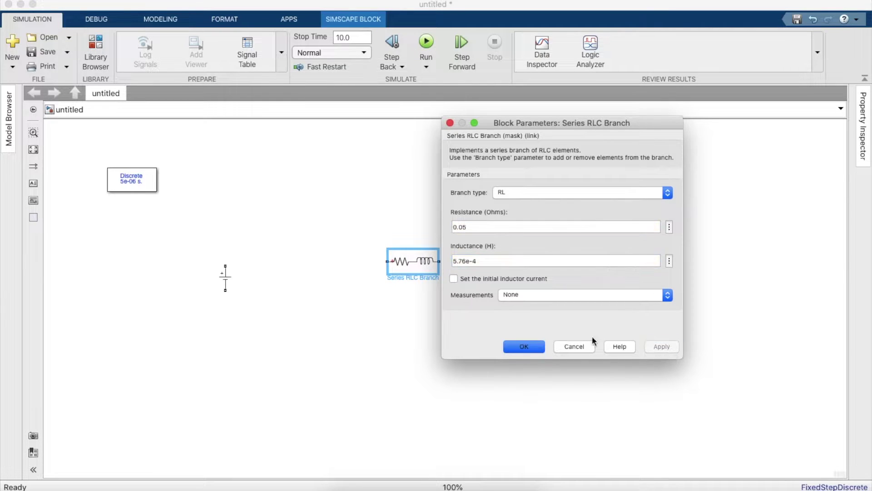
{"action": "left_click", "coordinate": [541, 348]}
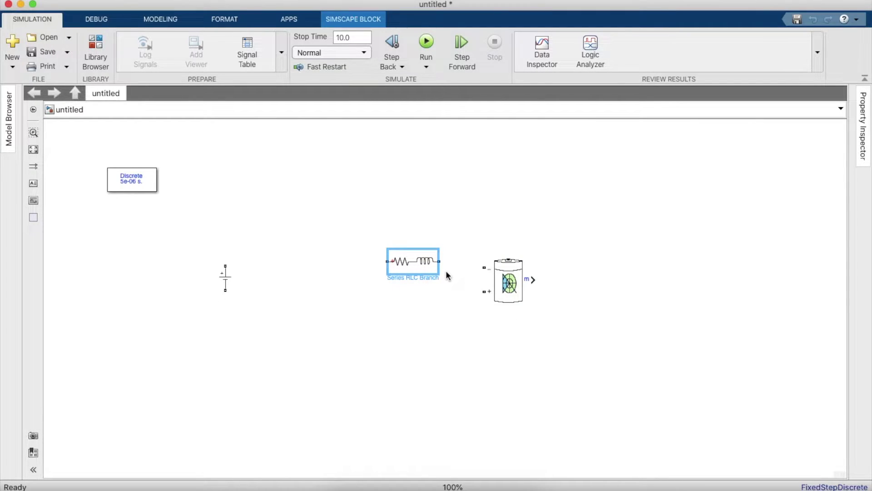
Step: Flip the Battery block vertically so its positive terminal is uppermost, and connect the RL branch to that terminal
{"action": "left_click", "coordinate": [509, 285]}
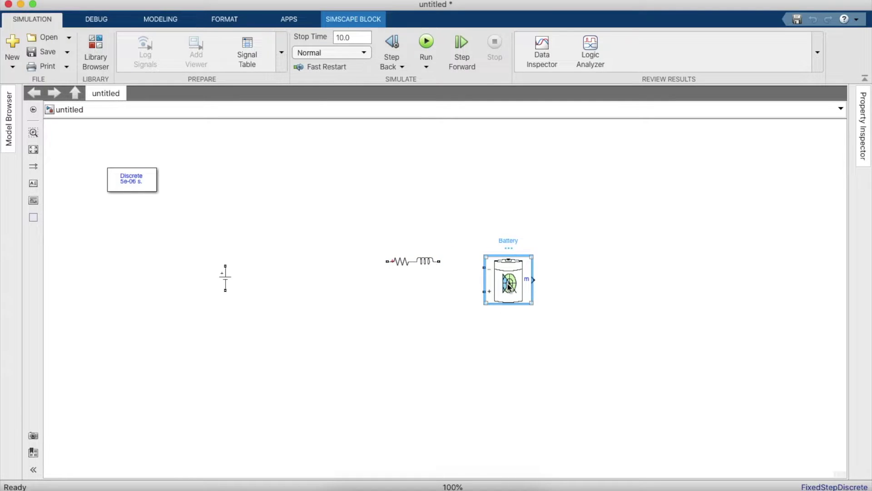
{"action": "right_click", "coordinate": [510, 285]}
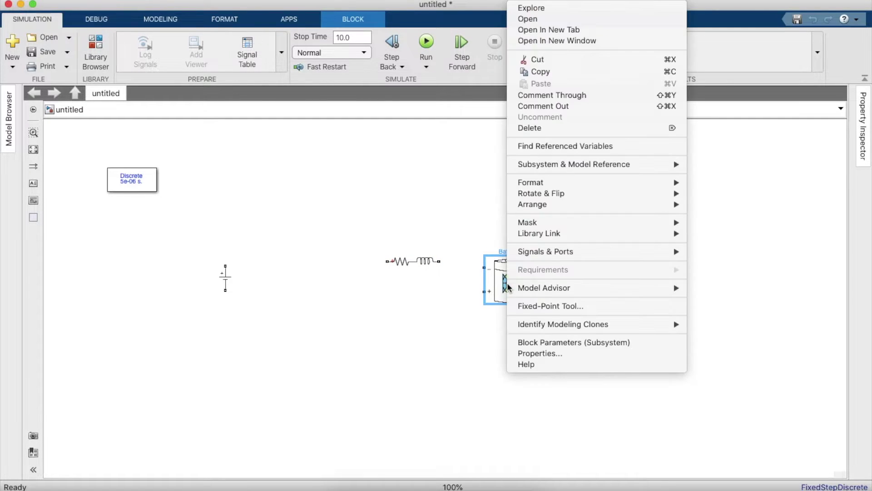
{"action": "mouse_move", "coordinate": [588, 222]}
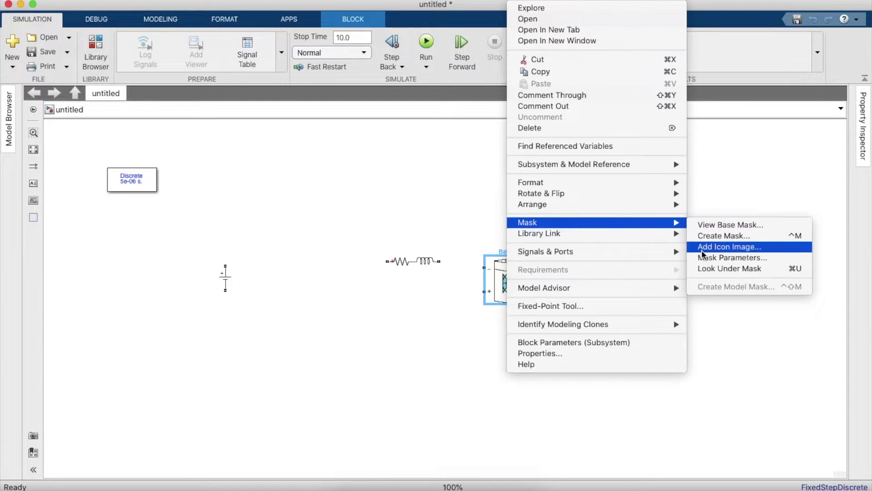
{"action": "mouse_move", "coordinate": [598, 196]}
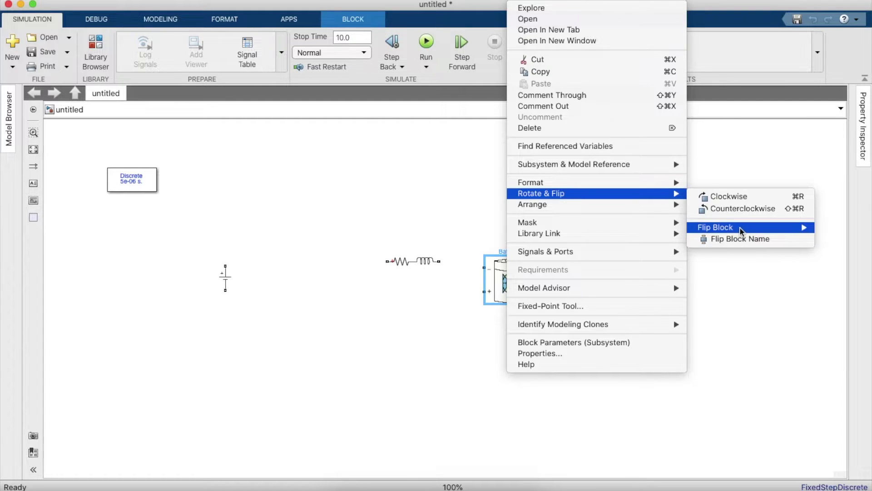
{"action": "mouse_move", "coordinate": [702, 227]}
{"action": "left_click", "coordinate": [626, 242]}
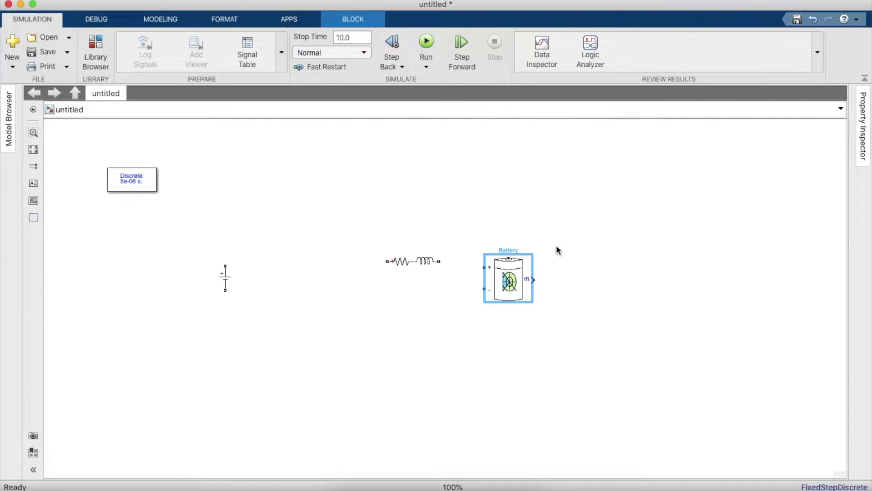
{"action": "left_click", "coordinate": [437, 262]}
{"action": "mouse_move", "coordinate": [437, 261]}
{"action": "left_mouse_down"}
{"action": "mouse_move", "coordinate": [481, 259]}
{"action": "mouse_move", "coordinate": [484, 269]}
{"action": "left_mouse_up"}
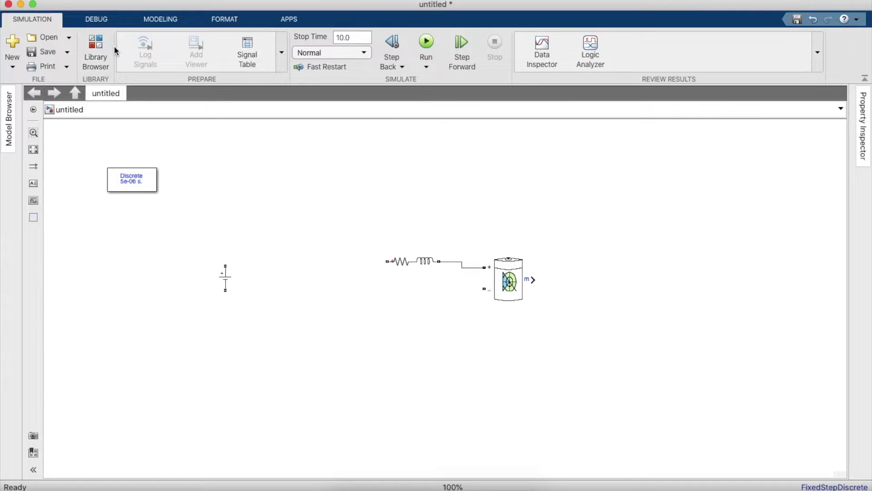
Step: Search the block library for Mosfet and place a Mosfet block below the gap between the voltage source and the RL branch
{"action": "left_click", "coordinate": [93, 51]}
{"action": "left_click", "coordinate": [435, 103]}
{"action": "key", "text": "BackSpace"}
{"action": "type", "text": "Mosfet"}
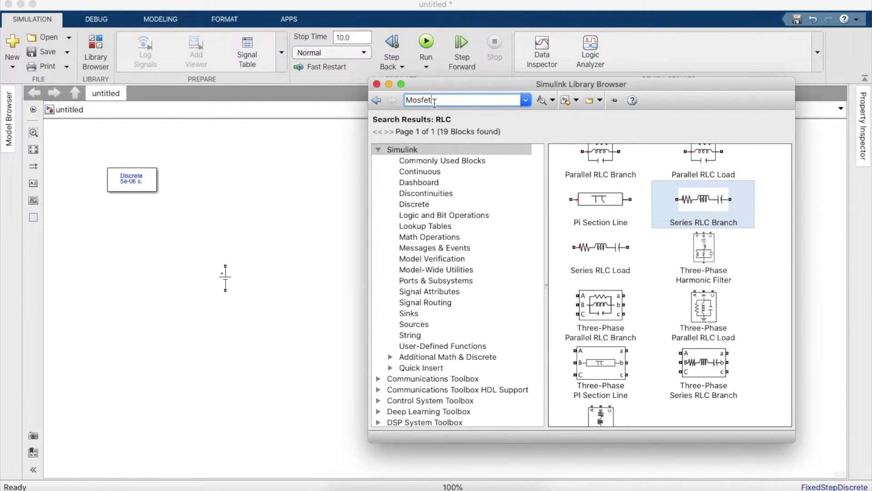
{"action": "key", "text": "Return"}
{"action": "scroll", "coordinate": [595, 363], "scroll_direction": "down", "scroll_amount": 10}
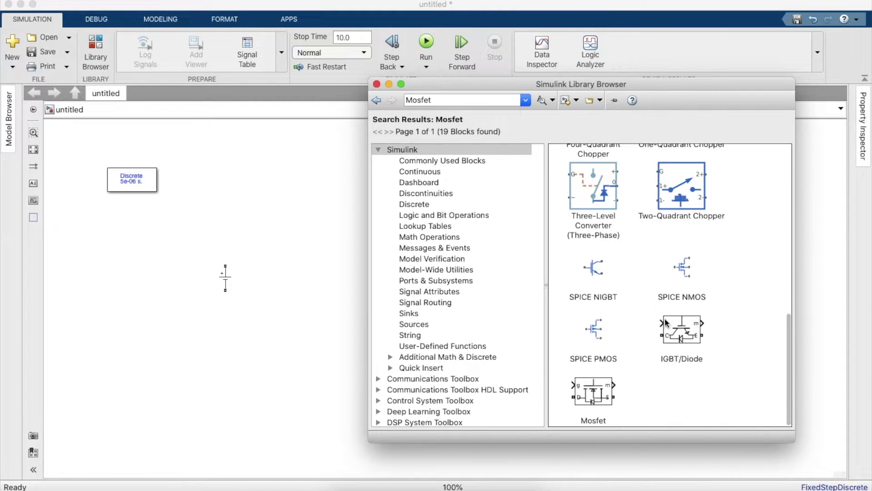
{"action": "left_click", "coordinate": [595, 384]}
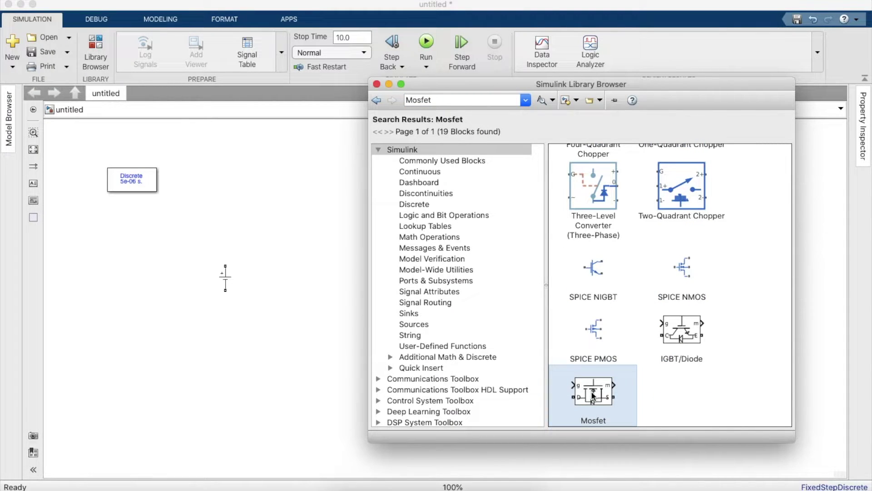
{"action": "left_click_drag", "start_coordinate": [485, 391], "coordinate": [334, 336]}
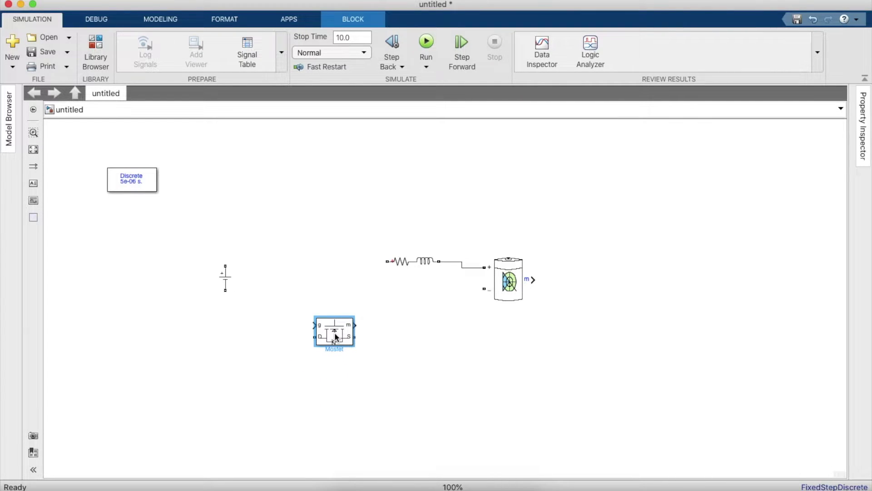
Step: Rotate the Mosfet 90° clockwise and place a copy of it directly above, beyond the level of the RL branch
{"action": "key", "text": "super+r"}
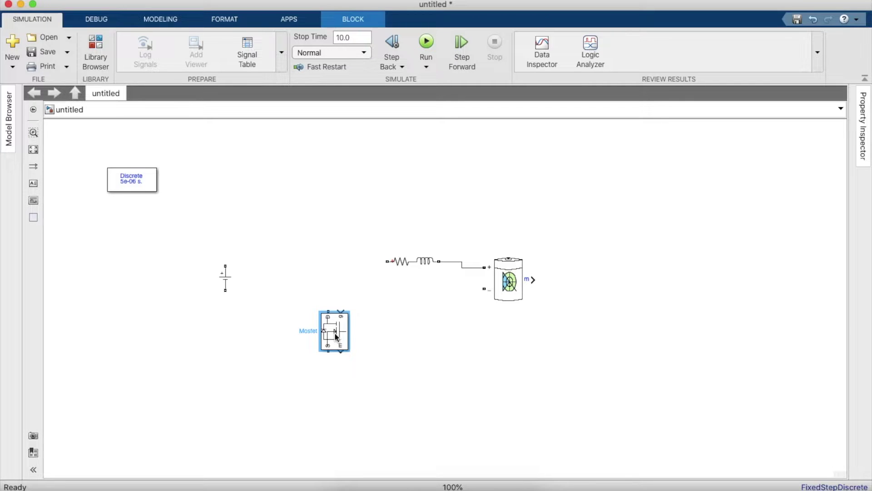
{"action": "left_click_drag", "start_coordinate": [334, 332], "coordinate": [323, 202]}
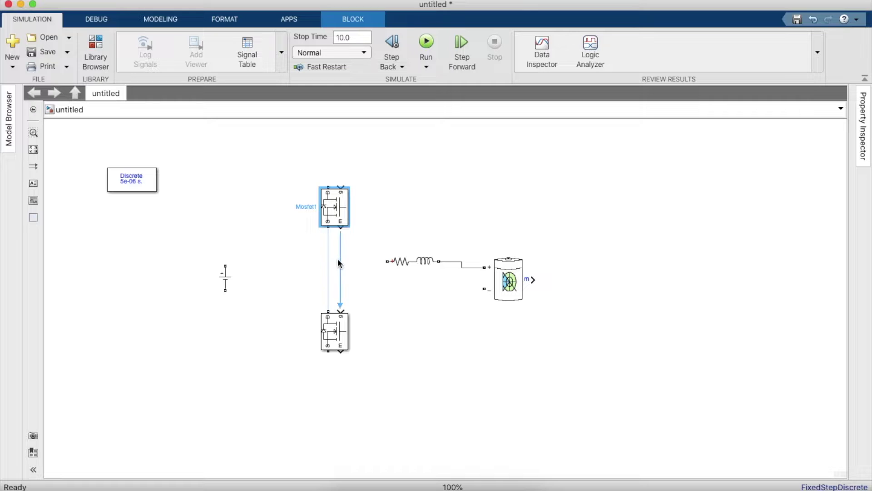
Step: Wire the two Mosfets in series, with their midpoint to the RL branch and the lower Mosfet's source to the battery's negative terminal
{"action": "left_click", "coordinate": [328, 238]}
{"action": "left_click_drag", "start_coordinate": [387, 261], "coordinate": [327, 261]}
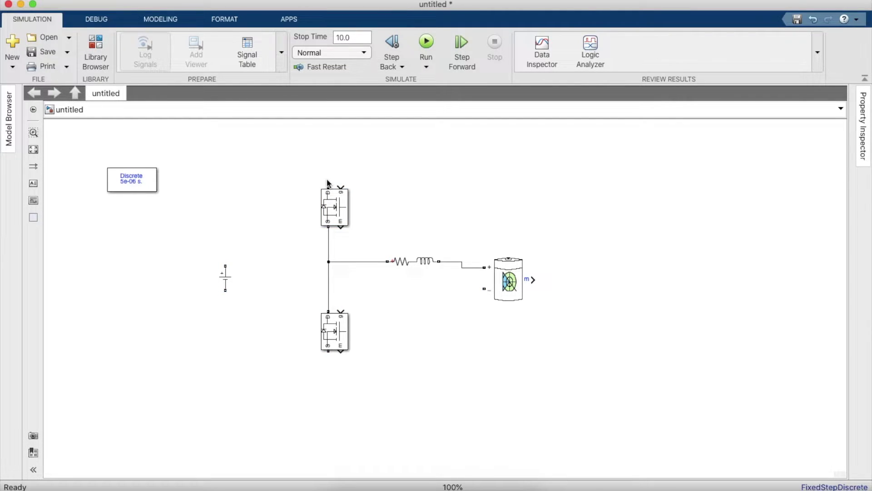
{"action": "mouse_move", "coordinate": [328, 352]}
{"action": "left_mouse_down"}
{"action": "mouse_move", "coordinate": [473, 303]}
{"action": "mouse_move", "coordinate": [483, 289]}
{"action": "left_mouse_up"}
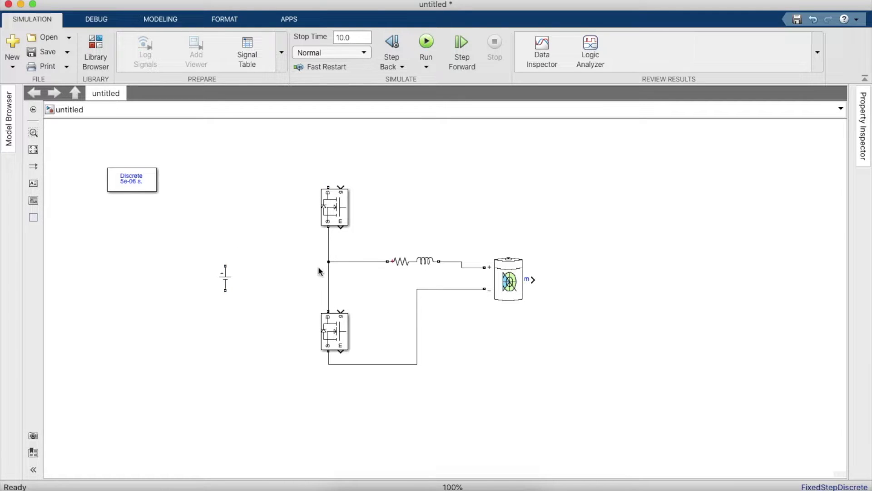
Step: Copy the RL branch to between the voltage source and the Mosfets, and change the copy to branch type R with 5 ohms
{"action": "left_click", "coordinate": [418, 258]}
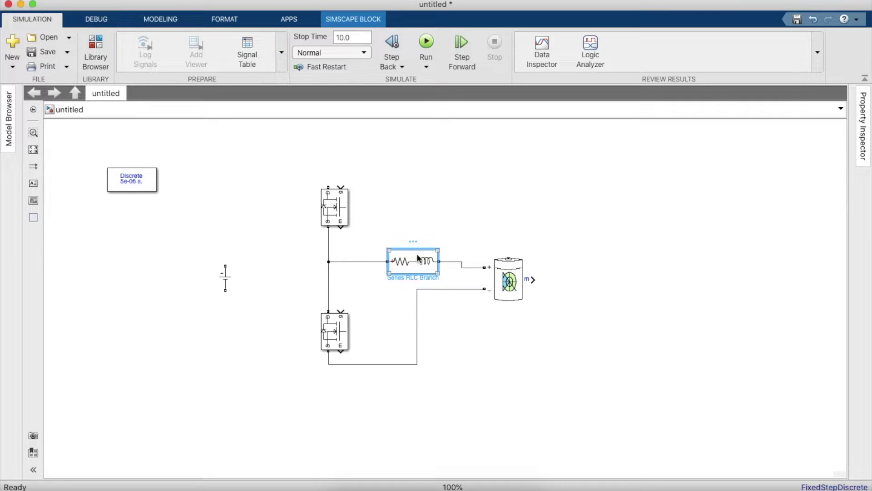
{"action": "left_click_drag", "start_coordinate": [418, 259], "coordinate": [285, 279]}
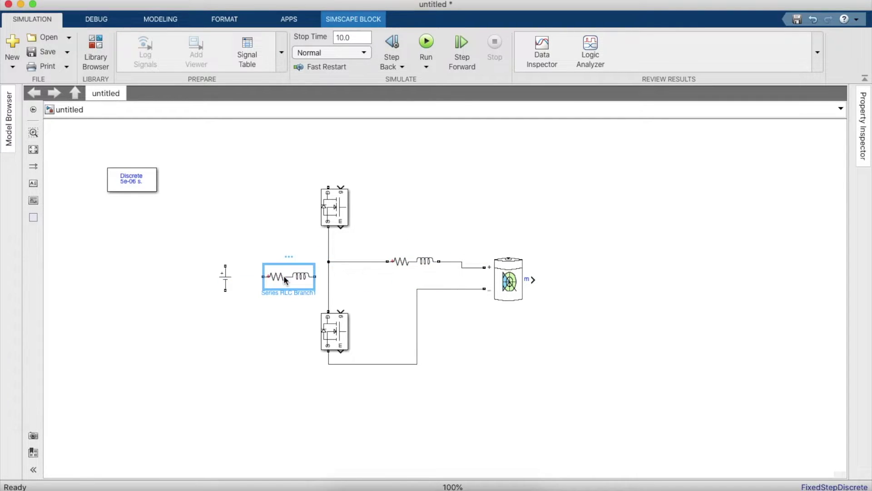
{"action": "double_click", "coordinate": [283, 276]}
{"action": "double_click", "coordinate": [362, 268]}
{"action": "type", "text": "5"}
{"action": "left_click", "coordinate": [402, 233]}
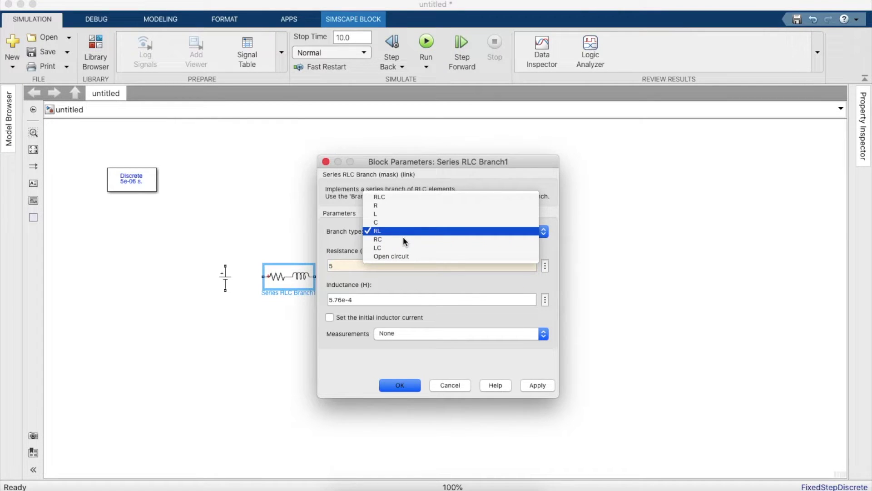
{"action": "left_click", "coordinate": [418, 204]}
{"action": "left_click", "coordinate": [400, 339]}
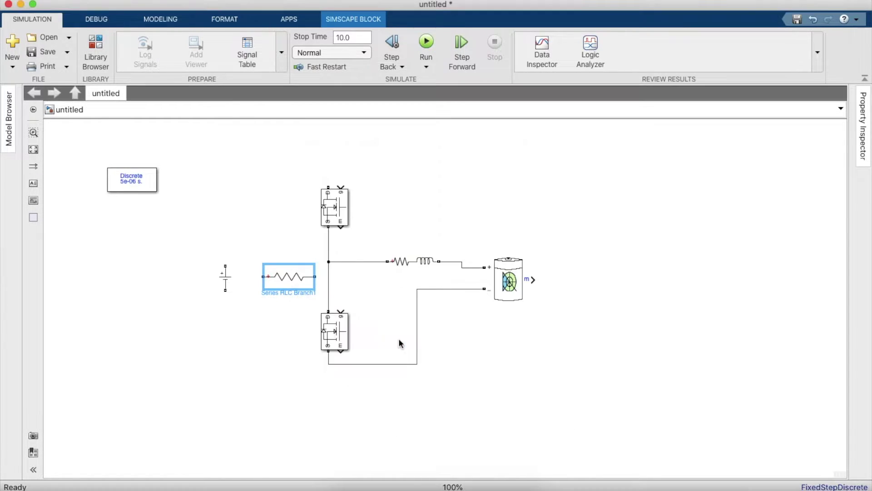
Step: Stand the 5 ohm resistor upright slightly closer to the voltage source, and place a copy of it below
{"action": "key", "text": "super+r"}
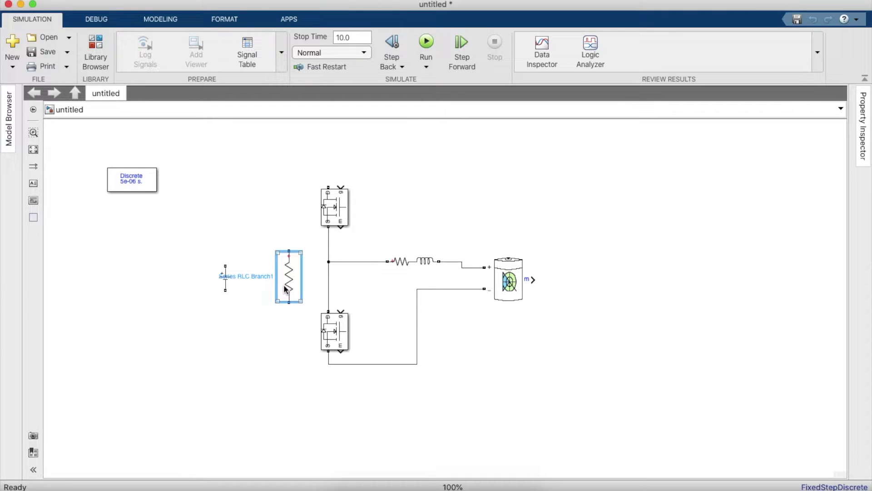
{"action": "left_click_drag", "start_coordinate": [283, 284], "coordinate": [274, 290]}
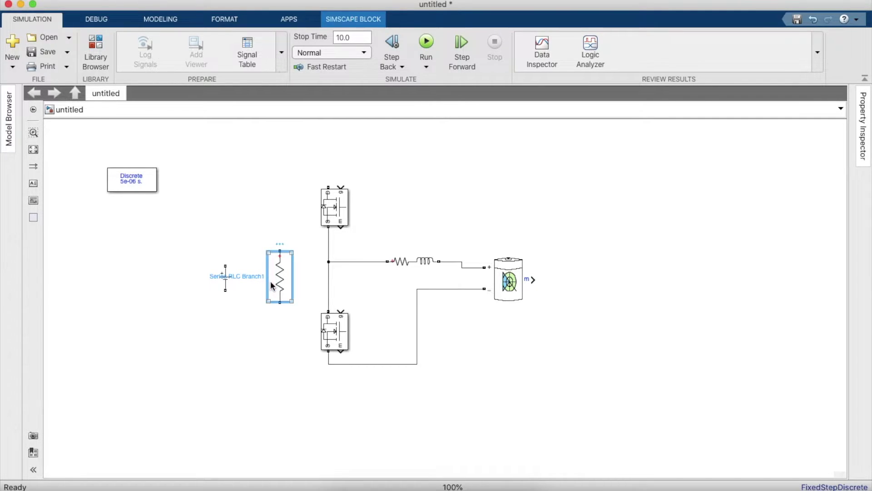
{"action": "left_click_drag", "start_coordinate": [271, 285], "coordinate": [240, 380]}
Step: Change the copied resistor to branch type RC, setting its resistance to 0.001 ohms and entering a new capacitance
{"action": "double_click", "coordinate": [249, 371]}
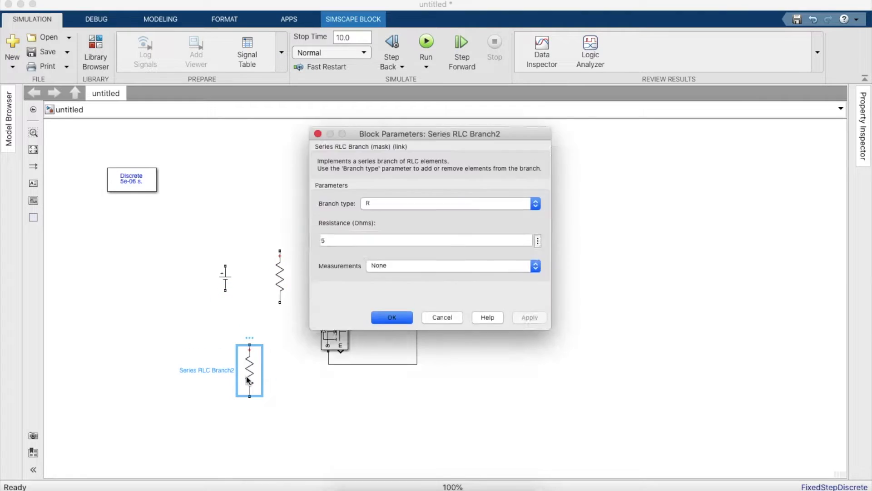
{"action": "left_click", "coordinate": [320, 349]}
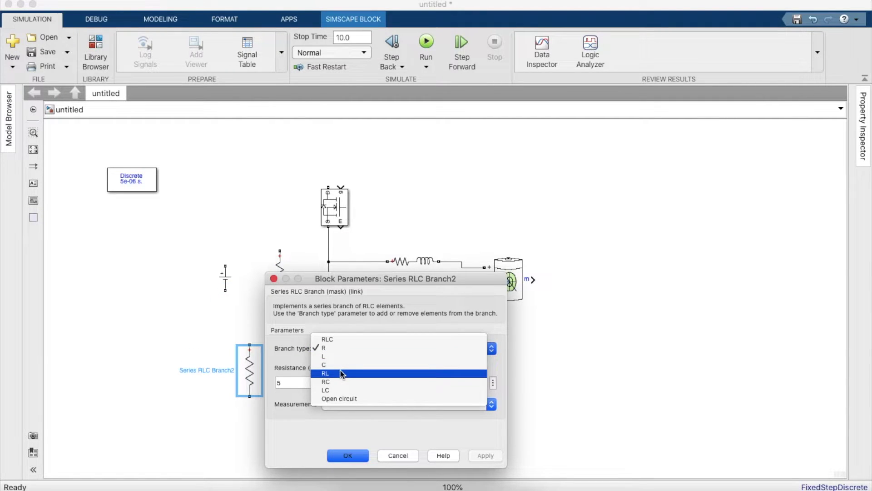
{"action": "left_click", "coordinate": [340, 365]}
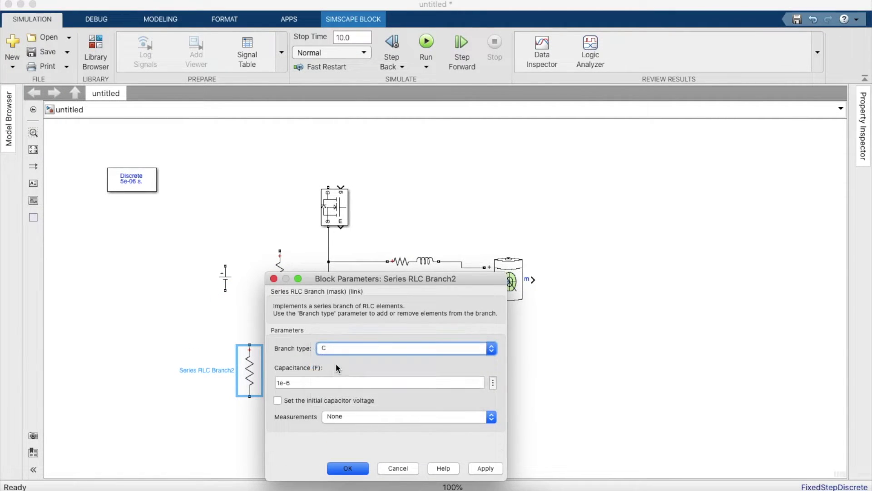
{"action": "left_click", "coordinate": [345, 348]}
{"action": "left_click", "coordinate": [349, 332]}
{"action": "left_click", "coordinate": [344, 348]}
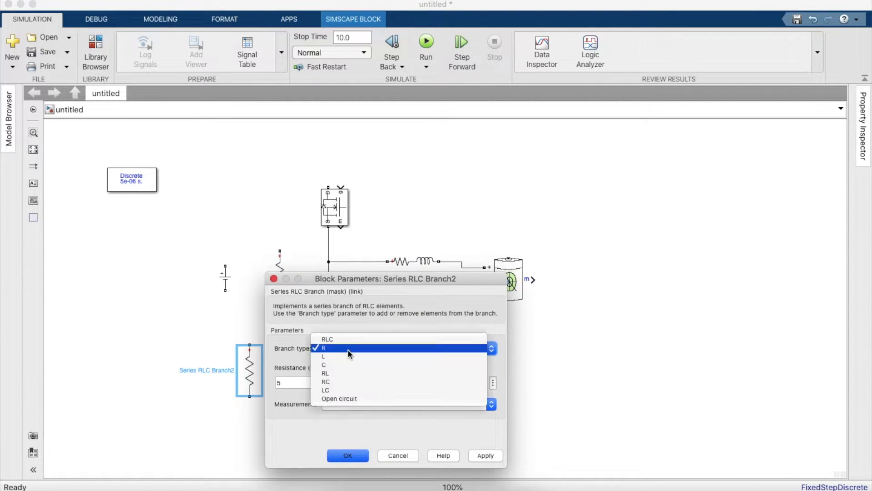
{"action": "left_click", "coordinate": [341, 382]}
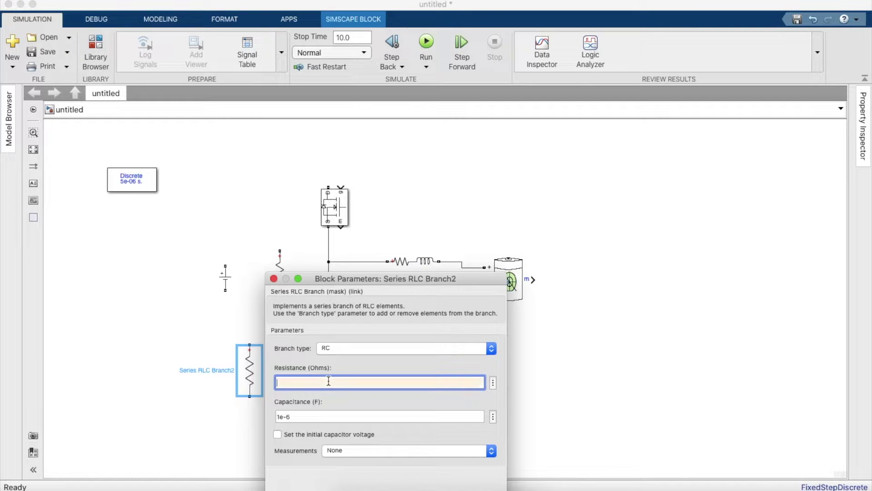
{"action": "double_click", "coordinate": [311, 412]}
{"action": "key", "text": "BackSpace"}
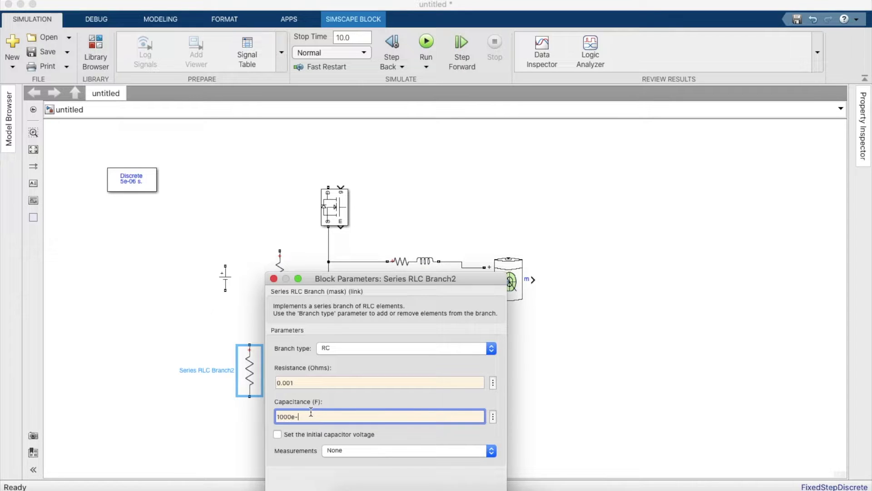
{"action": "key", "text": "Return"}
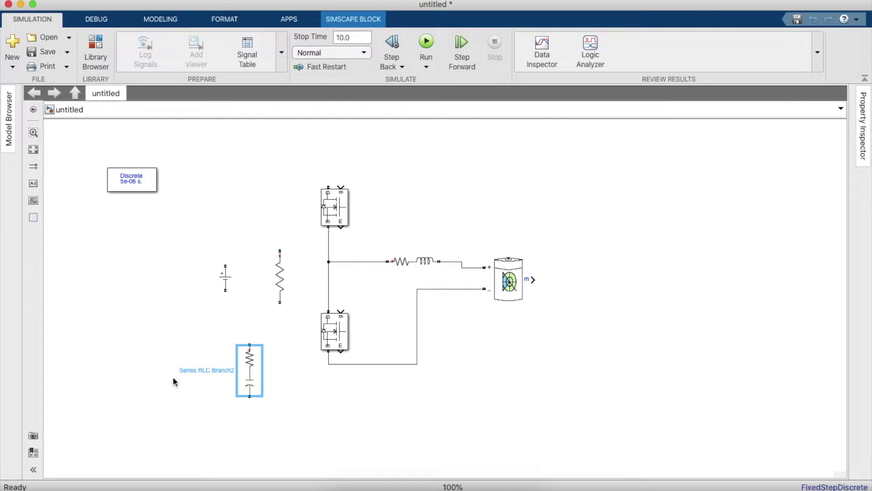
Step: Move the RC branch beside the Mosfets and space the DC voltage source and the resistor further away from it
{"action": "left_click_drag", "start_coordinate": [250, 366], "coordinate": [305, 285]}
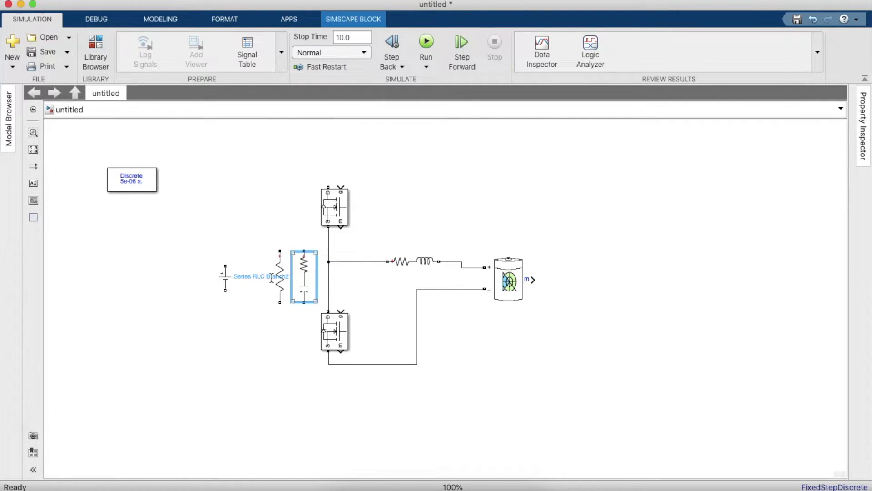
{"action": "left_click_drag", "start_coordinate": [225, 277], "coordinate": [180, 277]}
{"action": "left_click_drag", "start_coordinate": [272, 277], "coordinate": [221, 280]}
Step: Connect the RC branch and the 5 ohm resistor in parallel across the two series Mosfets
{"action": "mouse_move", "coordinate": [304, 258]}
{"action": "left_mouse_down"}
{"action": "mouse_move", "coordinate": [283, 257]}
{"action": "mouse_move", "coordinate": [282, 244]}
{"action": "mouse_move", "coordinate": [328, 186]}
{"action": "left_mouse_up"}
{"action": "mouse_move", "coordinate": [283, 302]}
{"action": "left_mouse_down"}
{"action": "mouse_move", "coordinate": [309, 364]}
{"action": "mouse_move", "coordinate": [329, 363]}
{"action": "left_mouse_up"}
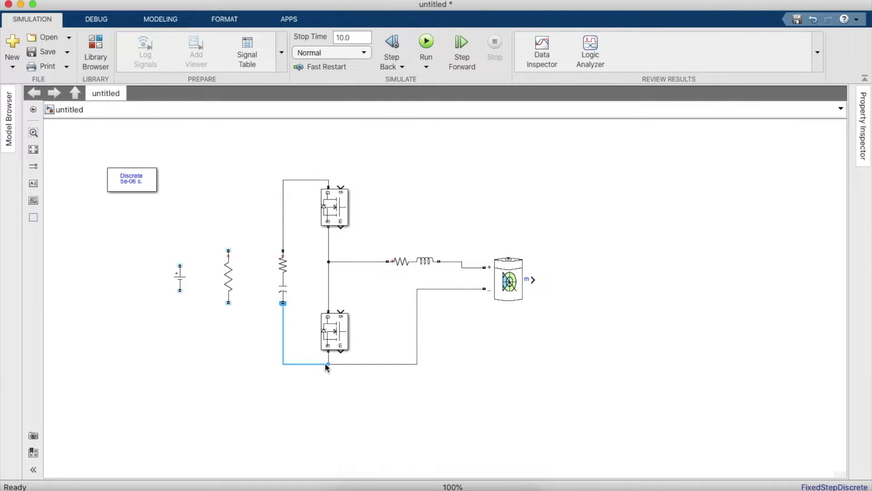
{"action": "left_click_drag", "start_coordinate": [228, 251], "coordinate": [284, 184]}
{"action": "left_click", "coordinate": [229, 274]}
{"action": "left_click", "coordinate": [212, 329]}
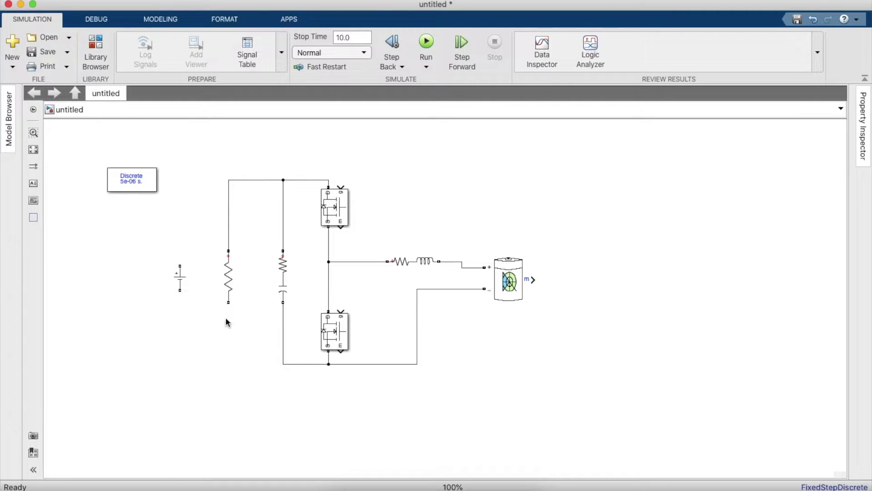
{"action": "left_click_drag", "start_coordinate": [228, 303], "coordinate": [294, 366]}
Step: Review the Battery block's parameters and set the DC voltage source to 48 V
{"action": "left_click", "coordinate": [181, 282]}
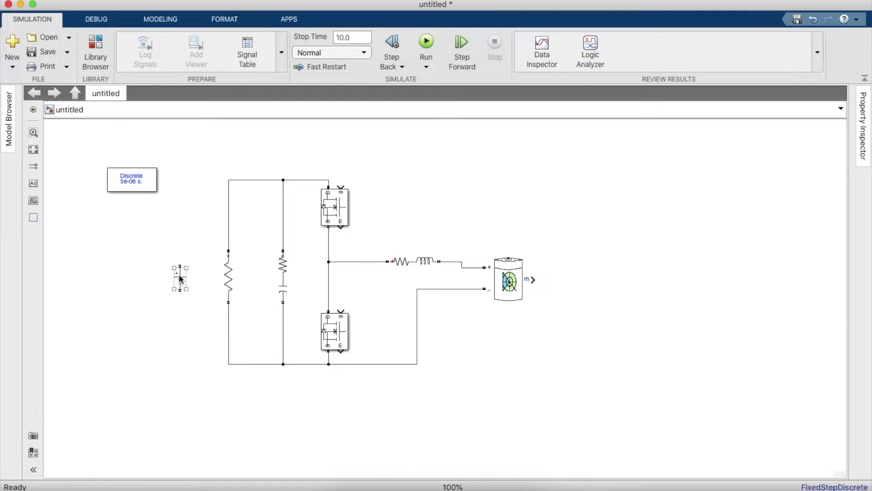
{"action": "double_click", "coordinate": [530, 264]}
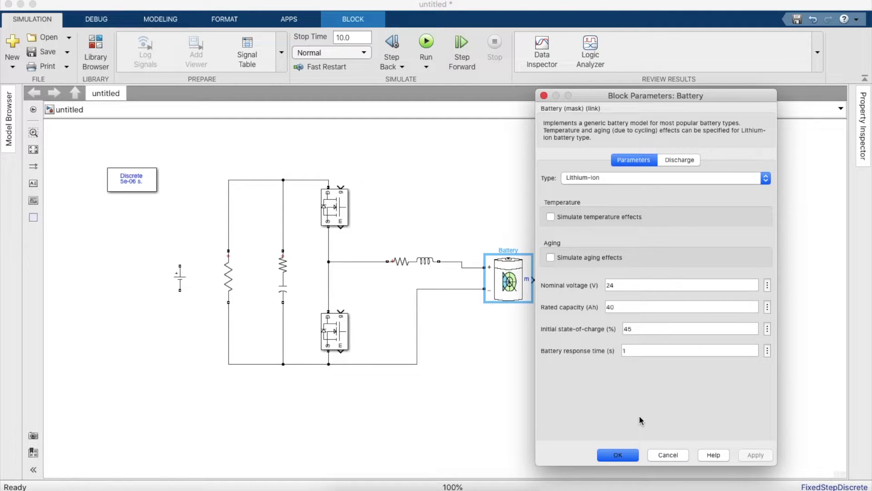
{"action": "left_click", "coordinate": [626, 453]}
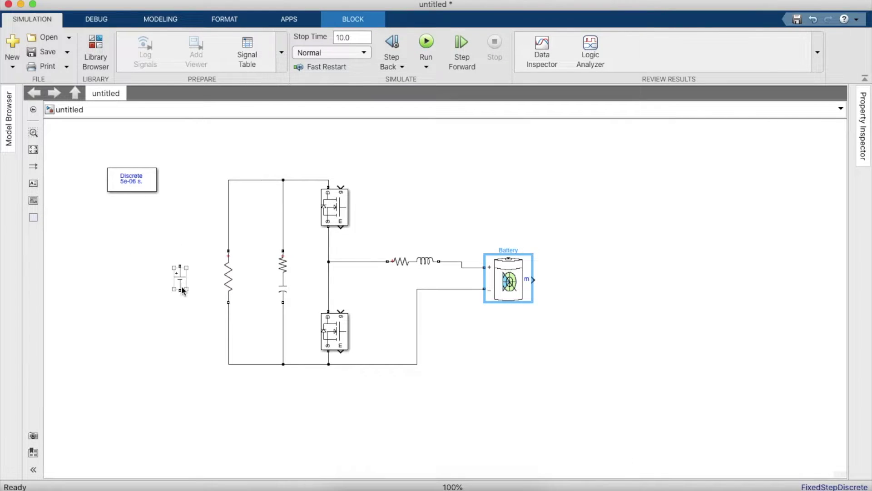
{"action": "double_click", "coordinate": [180, 279]}
{"action": "double_click", "coordinate": [285, 278]}
{"action": "key", "text": "BackSpace"}
{"action": "type", "text": "48"}
{"action": "key", "text": "Return"}
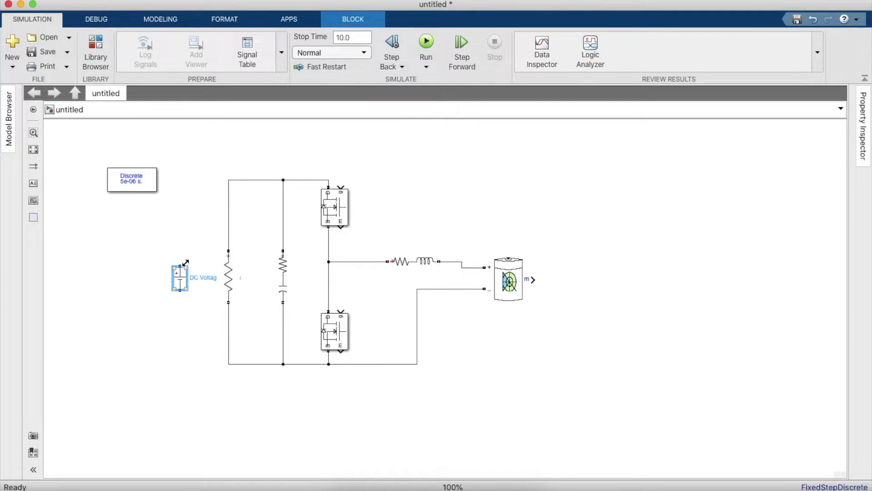
Step: Wire both terminals of the DC voltage source in parallel with the 5 ohm resistor
{"action": "left_click_drag", "start_coordinate": [182, 264], "coordinate": [237, 183]}
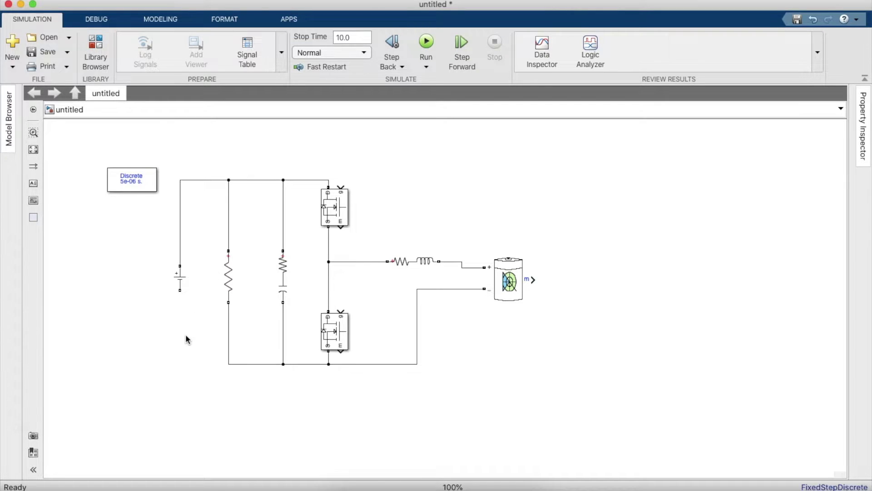
{"action": "mouse_move", "coordinate": [182, 296]}
{"action": "left_mouse_down"}
{"action": "mouse_move", "coordinate": [230, 383]}
{"action": "mouse_move", "coordinate": [233, 364]}
{"action": "left_mouse_up"}
Step: Add an Ideal Switch block above the circuit and wire it in series between the DC source's positive terminal and the resistor's upper node
{"action": "left_click", "coordinate": [95, 50]}
{"action": "double_click", "coordinate": [424, 100]}
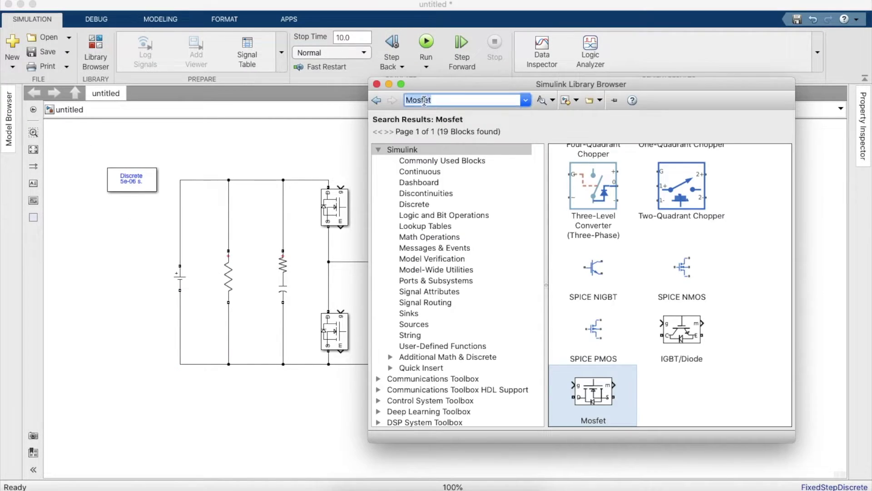
{"action": "type", "text": "Ideal"}
{"action": "key", "text": "Return"}
{"action": "scroll", "coordinate": [608, 325], "scroll_direction": "down", "scroll_amount": 10}
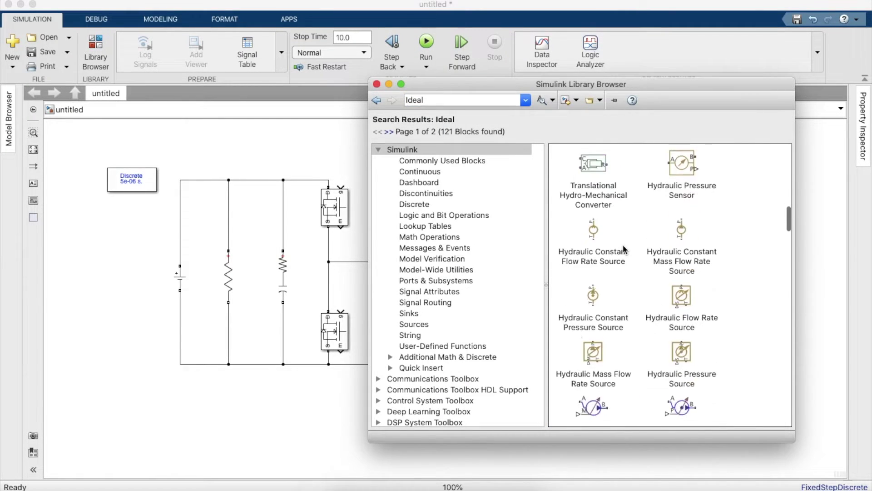
{"action": "left_click", "coordinate": [478, 98]}
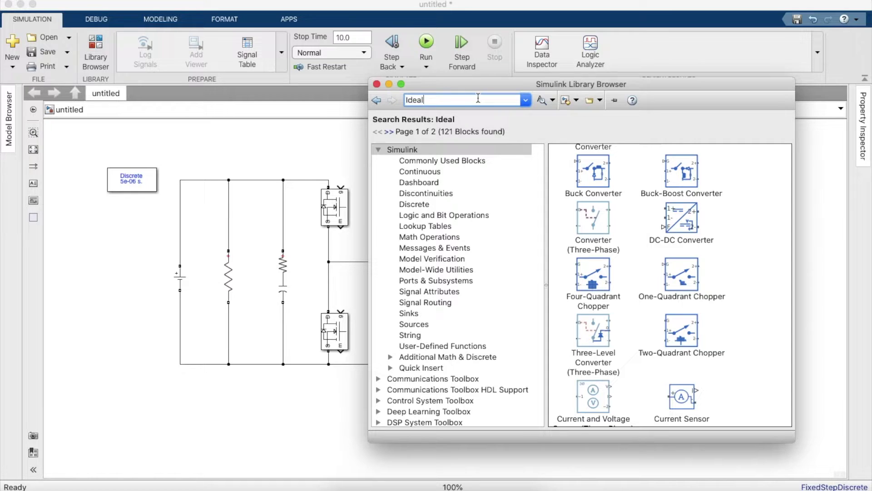
{"action": "type", "text": "switch"}
{"action": "key", "text": "Return"}
{"action": "left_click", "coordinate": [574, 169]}
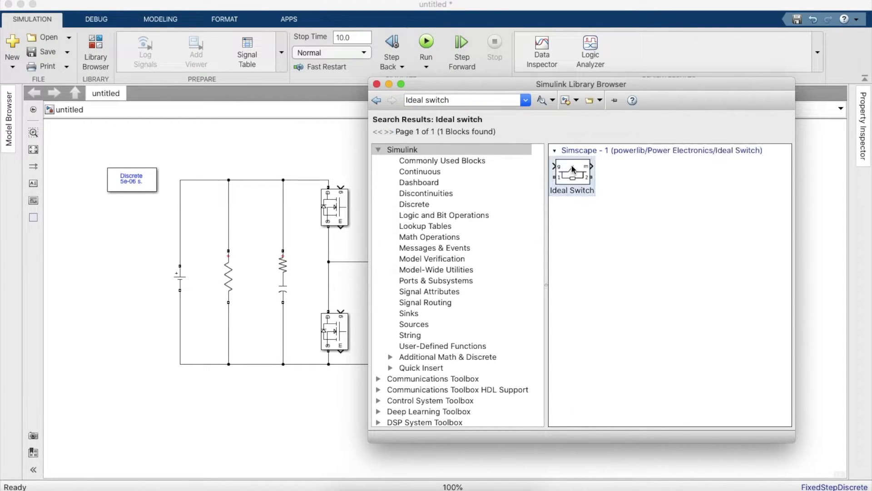
{"action": "left_click_drag", "start_coordinate": [575, 173], "coordinate": [222, 180]}
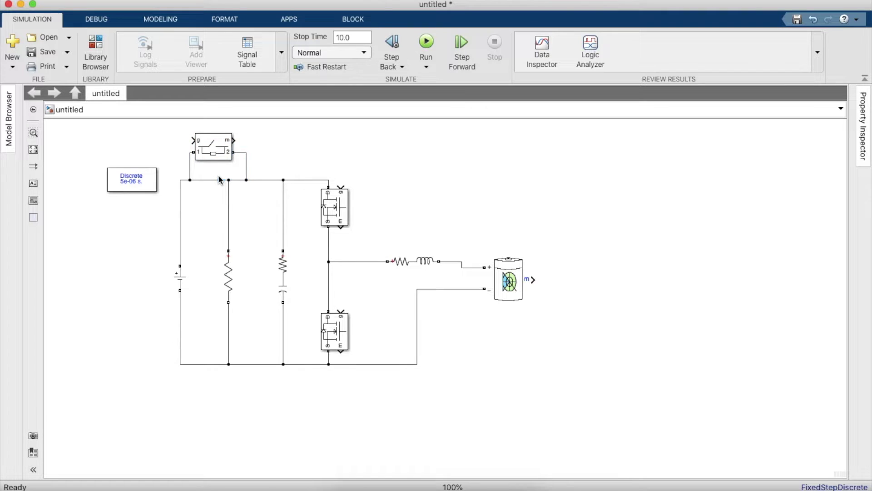
{"action": "left_click", "coordinate": [213, 180]}
{"action": "mouse_move", "coordinate": [233, 156]}
{"action": "left_mouse_down"}
{"action": "mouse_move", "coordinate": [244, 171]}
{"action": "mouse_move", "coordinate": [229, 171]}
{"action": "left_mouse_up"}
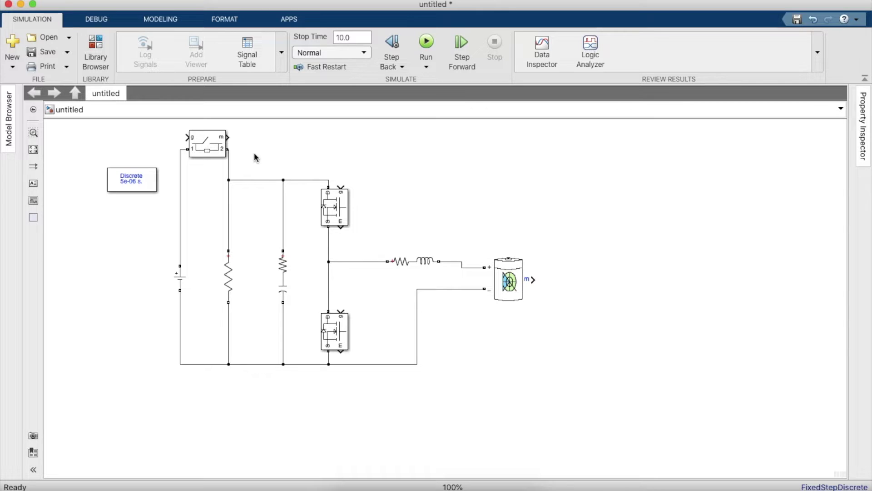
Step: Add a Constant block with value 1 and connect it to the gate input of the Ideal Switch
{"action": "left_click", "coordinate": [96, 51]}
{"action": "left_click", "coordinate": [440, 100]}
{"action": "key", "text": "BackSpace"}
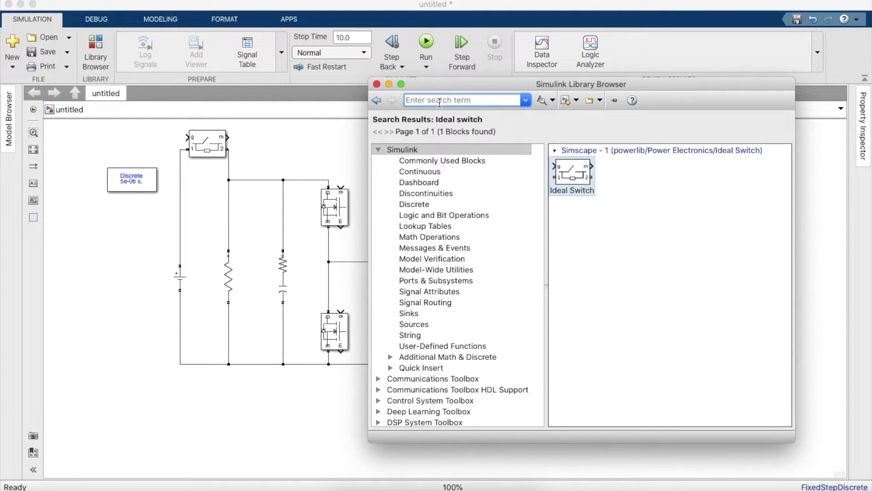
{"action": "type", "text": "Constant"}
{"action": "key", "text": "Return"}
{"action": "left_click", "coordinate": [605, 179]}
{"action": "left_click_drag", "start_coordinate": [606, 179], "coordinate": [172, 140]}
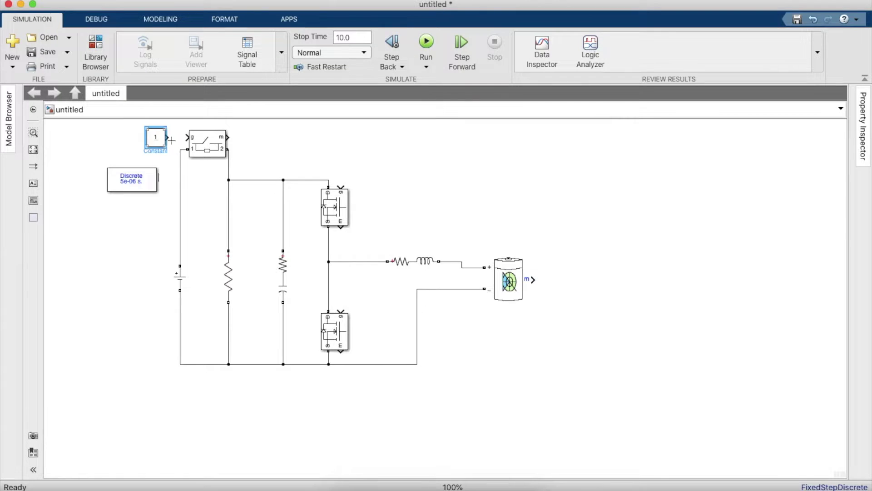
{"action": "double_click", "coordinate": [155, 138]}
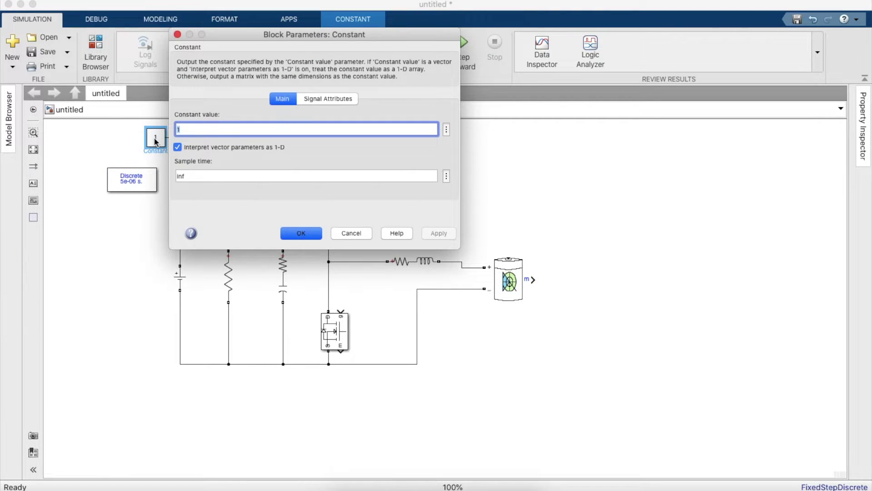
{"action": "key", "text": "Return"}
{"action": "left_click", "coordinate": [275, 152]}
Step: Add a Bus Selector block beside the battery and connect it to the battery's m output
{"action": "left_click", "coordinate": [96, 51]}
{"action": "left_click", "coordinate": [459, 100]}
{"action": "key", "text": "BackSpace"}
{"action": "type", "text": "Bus"}
{"action": "key", "text": "Return"}
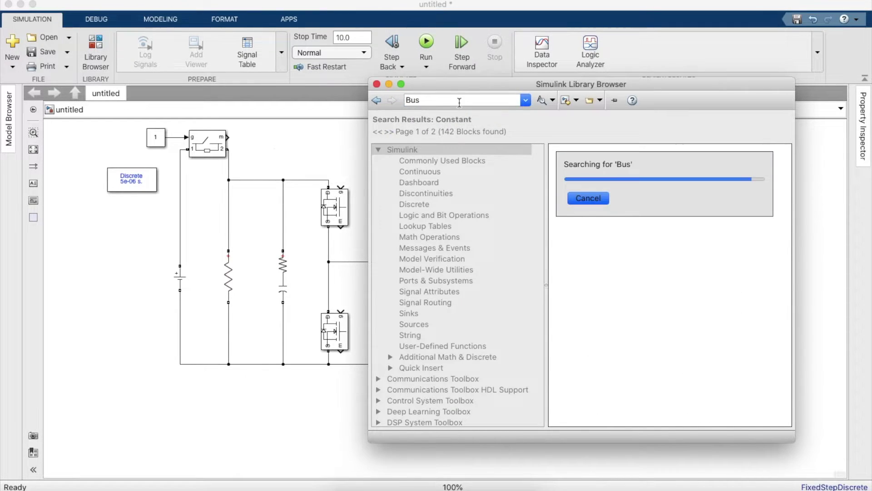
{"action": "left_click", "coordinate": [651, 173]}
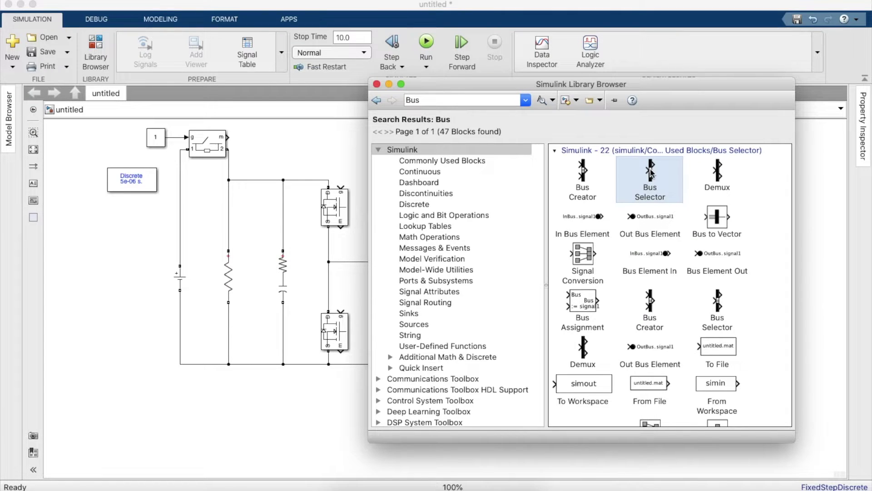
{"action": "left_click_drag", "start_coordinate": [658, 173], "coordinate": [564, 282]}
Step: Replace the Bus Selector's default signals with SOC (%), Current (A) and Voltage (V)
{"action": "double_click", "coordinate": [564, 283]}
{"action": "left_click", "coordinate": [426, 246]}
{"action": "left_click", "coordinate": [514, 269]}
{"action": "left_click", "coordinate": [513, 269]}
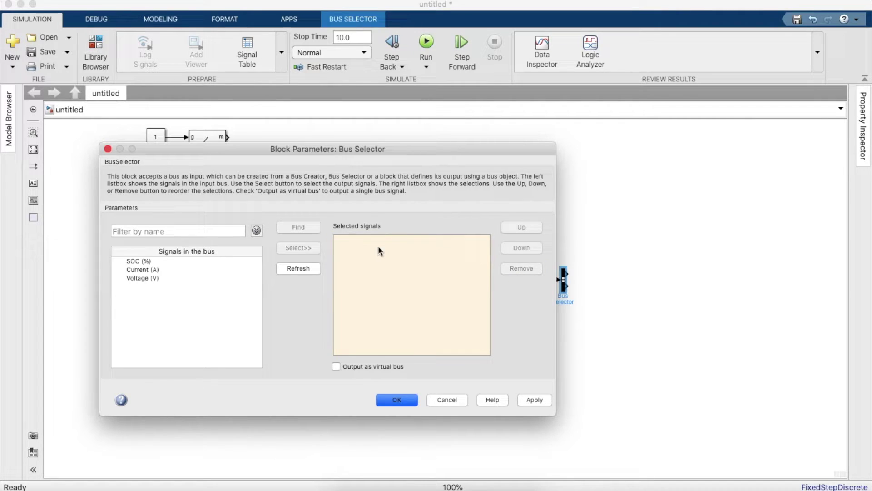
{"action": "left_click", "coordinate": [203, 260]}
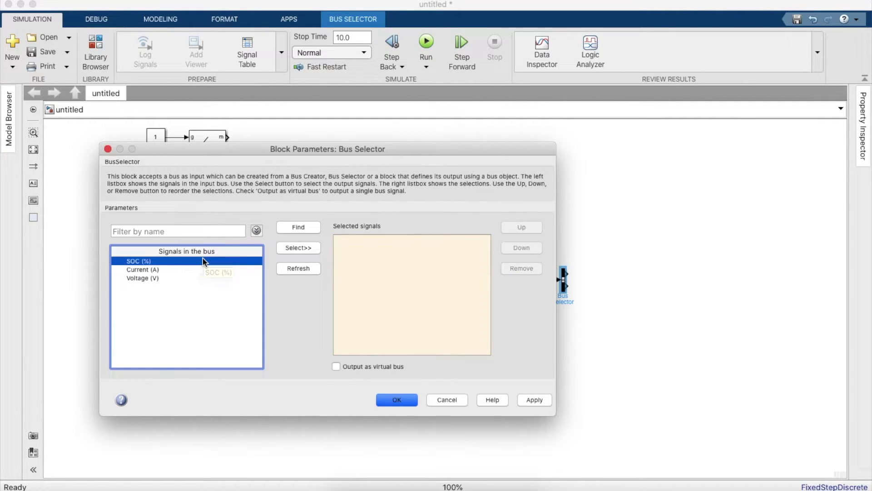
{"action": "left_click", "coordinate": [296, 246]}
{"action": "left_click", "coordinate": [189, 269]}
{"action": "left_click", "coordinate": [298, 247]}
{"action": "left_click", "coordinate": [186, 278]}
{"action": "left_click", "coordinate": [295, 249]}
{"action": "left_click", "coordinate": [384, 396]}
{"action": "left_click", "coordinate": [565, 318]}
Step: Find the Goto block in the library and place one beside the Bus Selector
{"action": "left_click", "coordinate": [95, 52]}
{"action": "left_click", "coordinate": [480, 101]}
{"action": "key", "text": "BackSpace"}
{"action": "type", "text": "Got"}
{"action": "key", "text": "Return"}
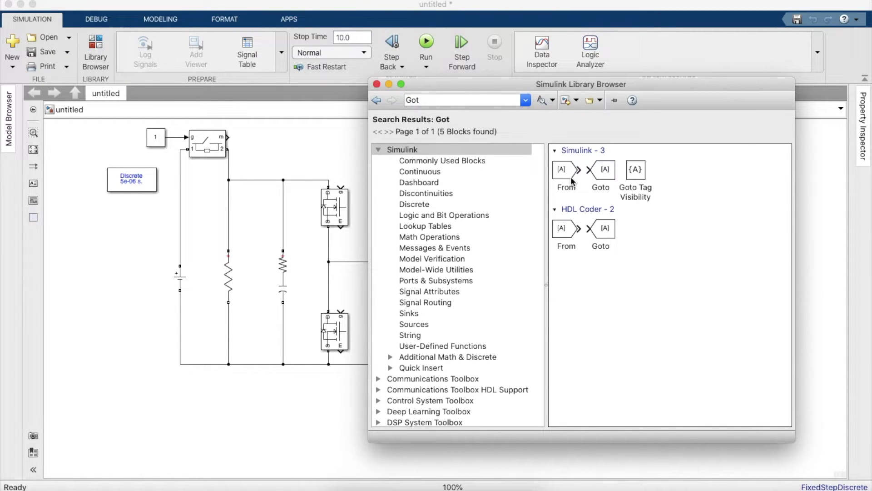
{"action": "left_click", "coordinate": [604, 177]}
{"action": "left_click_drag", "start_coordinate": [605, 174], "coordinate": [602, 273]}
Step: Connect the Bus Selector's SOC output to the Goto block, enlarge the Bus Selector and move the Goto block further away
{"action": "left_click", "coordinate": [576, 277]}
{"action": "left_click", "coordinate": [568, 285]}
{"action": "left_click_drag", "start_coordinate": [567, 292], "coordinate": [564, 309]}
{"action": "left_click_drag", "start_coordinate": [602, 273], "coordinate": [641, 275]}
{"action": "left_click_drag", "start_coordinate": [564, 279], "coordinate": [564, 281]}
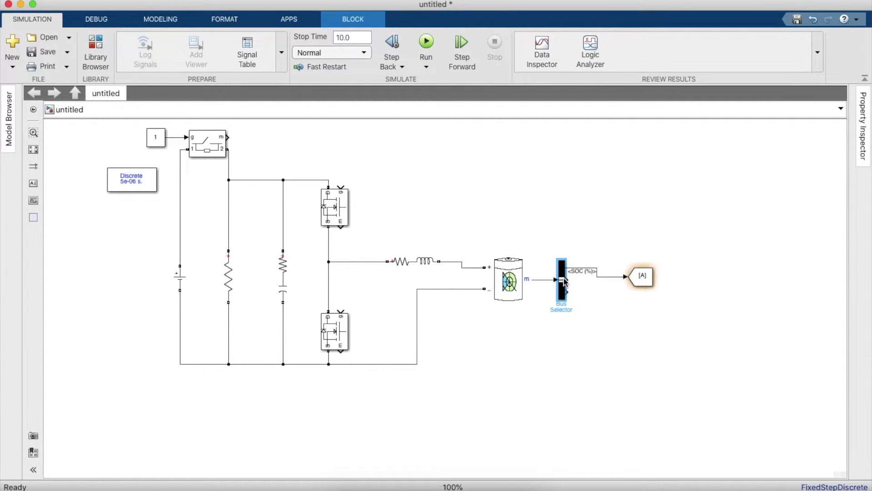
Step: Duplicate the Goto block for the Voltage and Current outputs, spacing the three blocks vertically and wiring each to its signal
{"action": "left_click_drag", "start_coordinate": [644, 279], "coordinate": [667, 294]}
{"action": "left_click", "coordinate": [655, 296]}
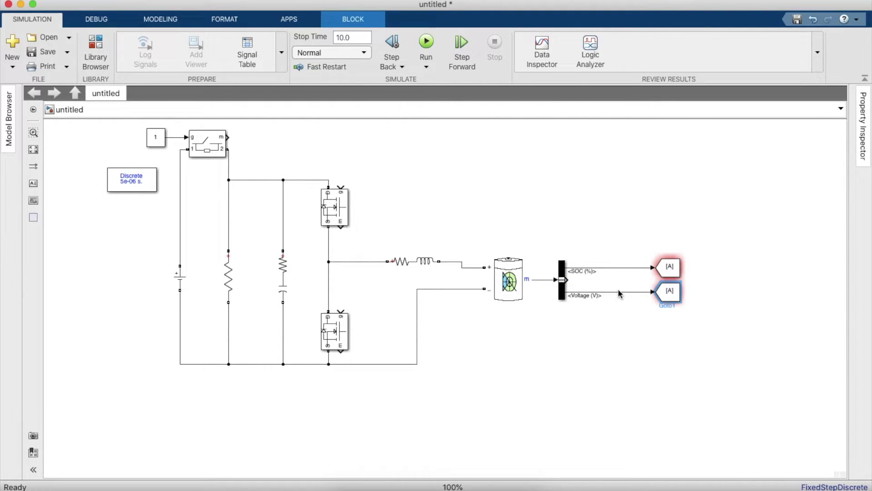
{"action": "left_click_drag", "start_coordinate": [670, 296], "coordinate": [671, 328]}
{"action": "mouse_move", "coordinate": [676, 271]}
{"action": "left_mouse_down"}
{"action": "mouse_move", "coordinate": [675, 250]}
{"action": "mouse_move", "coordinate": [674, 281]}
{"action": "left_mouse_up"}
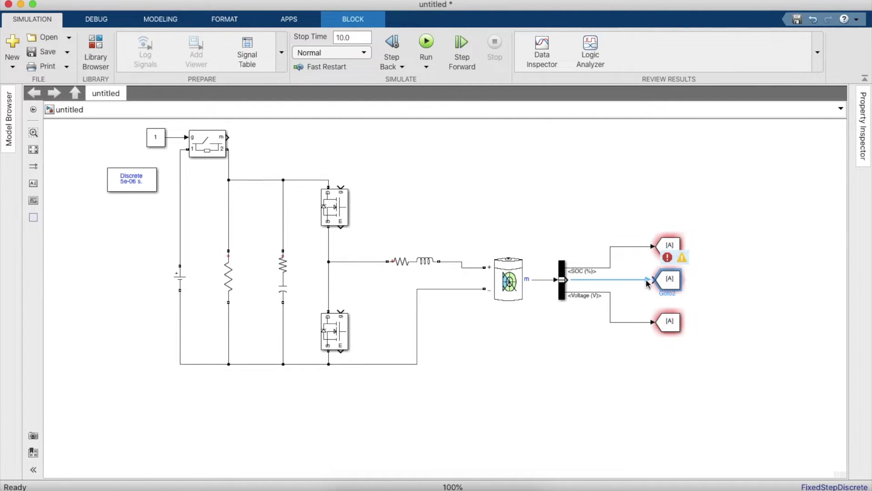
Step: Set the tag of the Goto block on the SOC output to SOC
{"action": "left_click", "coordinate": [673, 252]}
{"action": "double_click", "coordinate": [673, 252]}
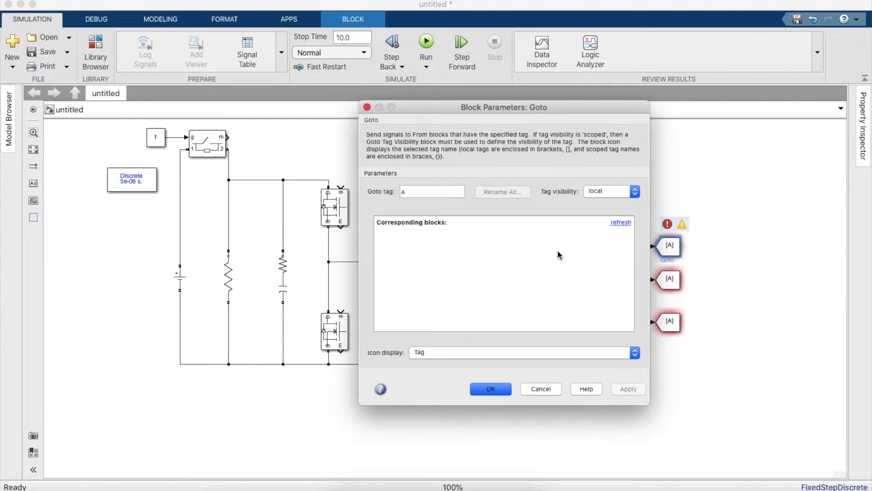
{"action": "left_click", "coordinate": [458, 189]}
{"action": "key", "text": "BackSpace"}
{"action": "type", "text": "SO"}
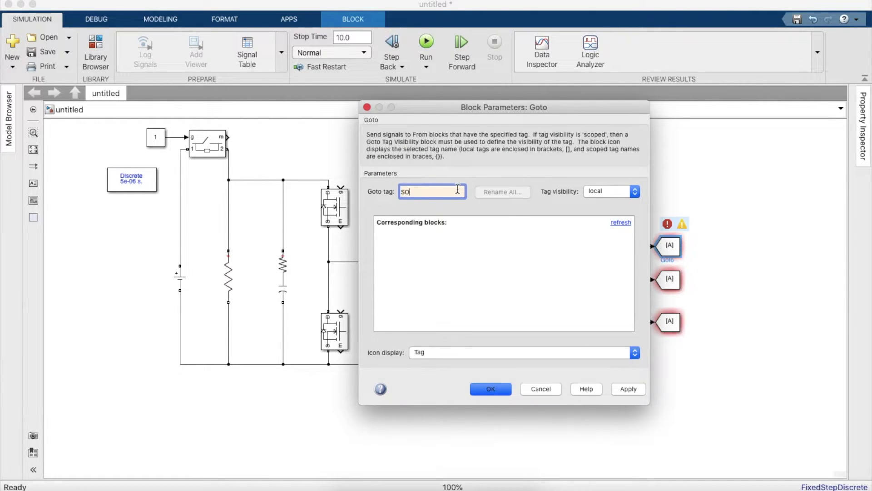
{"action": "type", "text": "C"}
{"action": "key", "text": "Return"}
Step: Set the tag of the Goto block on the Current output to Current
{"action": "left_click", "coordinate": [669, 284]}
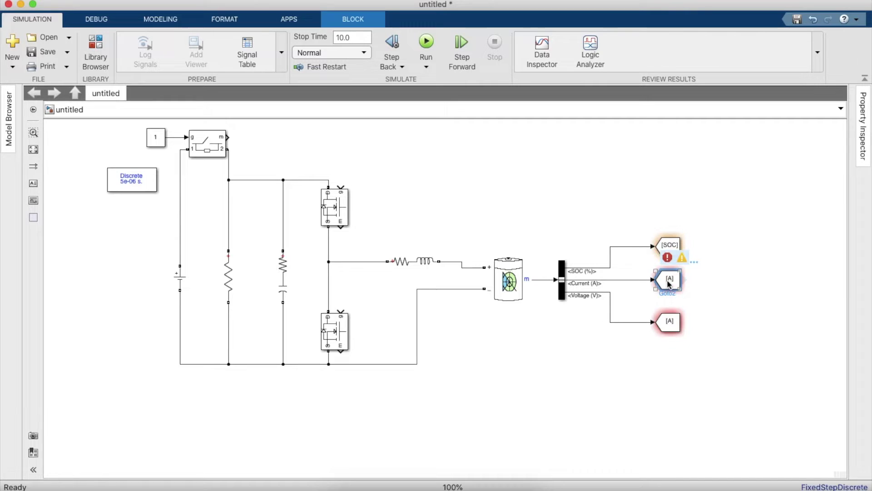
{"action": "double_click", "coordinate": [669, 284]}
{"action": "left_click", "coordinate": [442, 222]}
{"action": "key", "text": "BackSpace"}
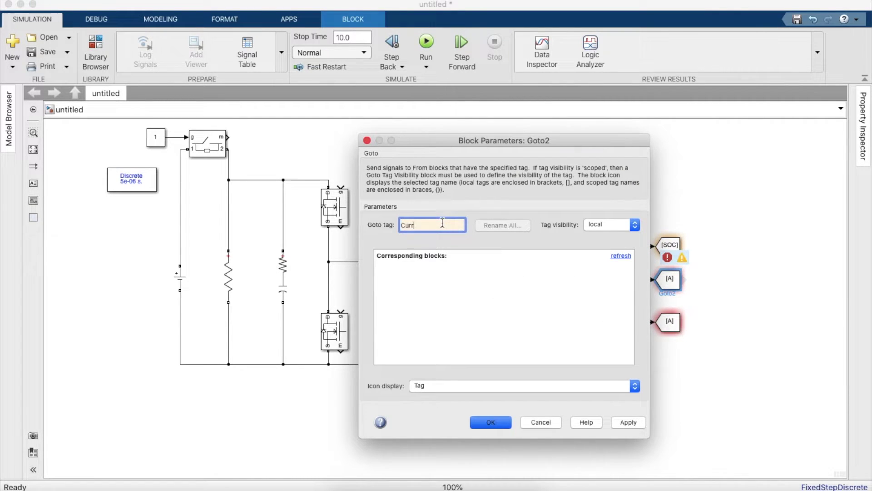
{"action": "key", "text": "Return"}
Step: Set the tag of the Goto block on the Voltage output to Voltage
{"action": "left_click", "coordinate": [670, 324]}
{"action": "double_click", "coordinate": [671, 324]}
{"action": "left_click", "coordinate": [441, 269]}
{"action": "key", "text": "BackSpace"}
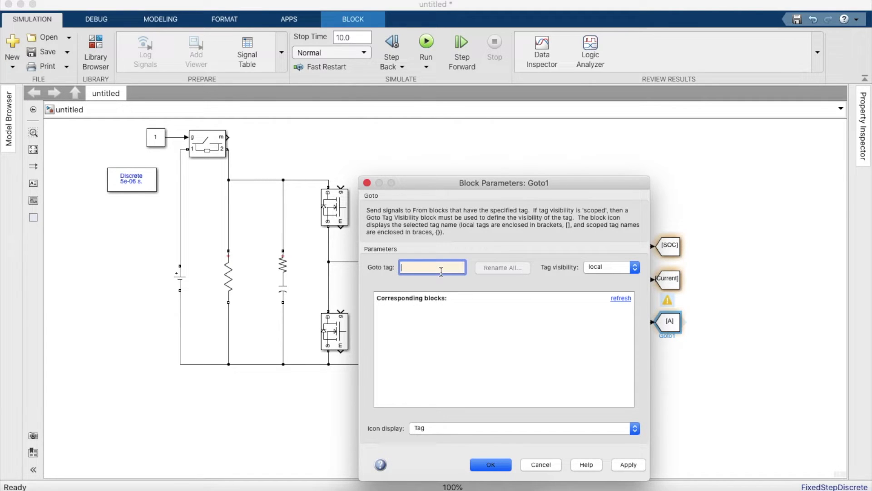
{"action": "type", "text": "Voltage"}
{"action": "key", "text": "Return"}
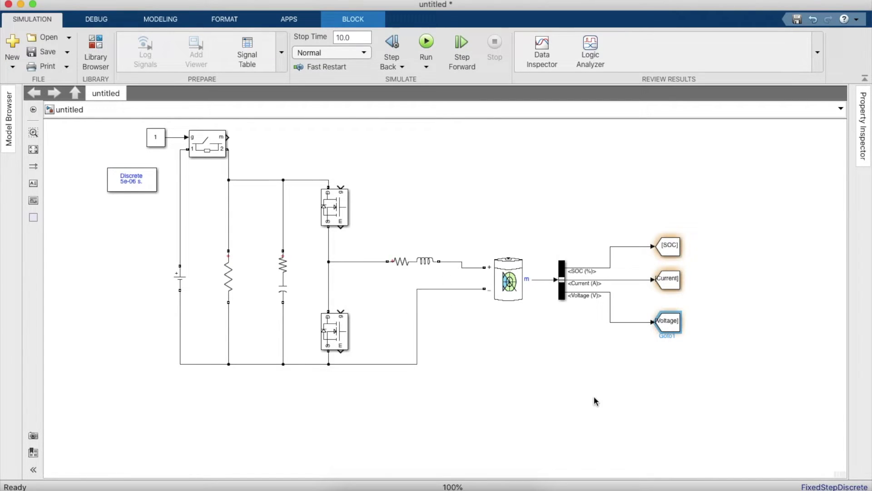
Step: Create matching From blocks for the SOC, Current and Voltage tags, placing each beside its Goto block
{"action": "left_click", "coordinate": [680, 252]}
{"action": "left_click_drag", "start_coordinate": [680, 253], "coordinate": [723, 250]}
{"action": "left_click", "coordinate": [682, 283]}
{"action": "left_click_drag", "start_coordinate": [682, 285], "coordinate": [722, 280]}
{"action": "left_click", "coordinate": [682, 325]}
{"action": "left_click_drag", "start_coordinate": [682, 325], "coordinate": [705, 325]}
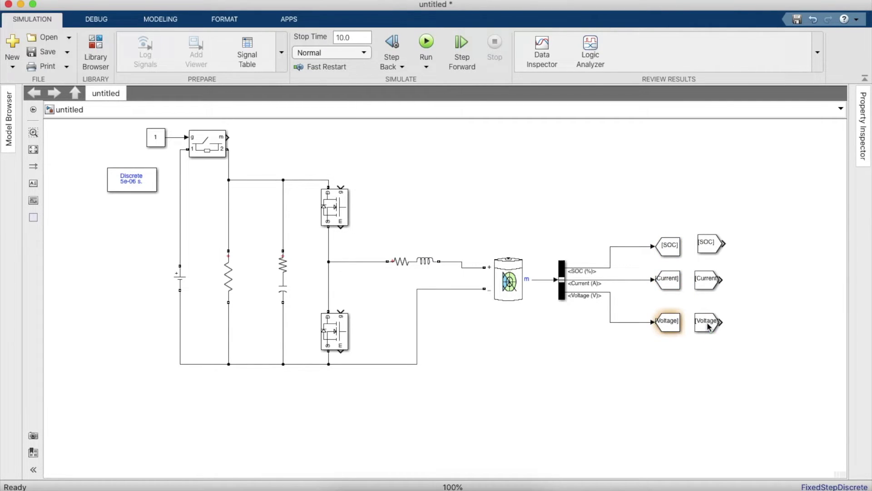
Step: Set the tag visibility of the SOC, Current and Voltage Goto blocks to global
{"action": "double_click", "coordinate": [669, 245]}
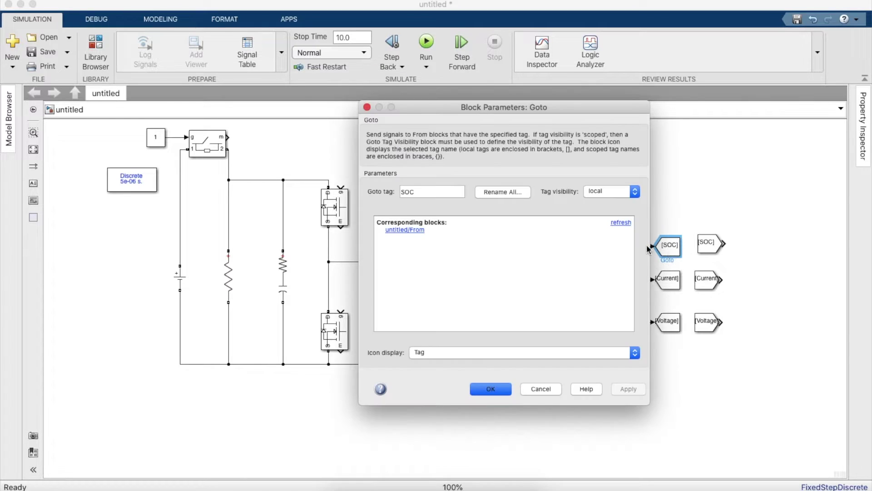
{"action": "left_click", "coordinate": [597, 197]}
{"action": "left_click", "coordinate": [599, 208]}
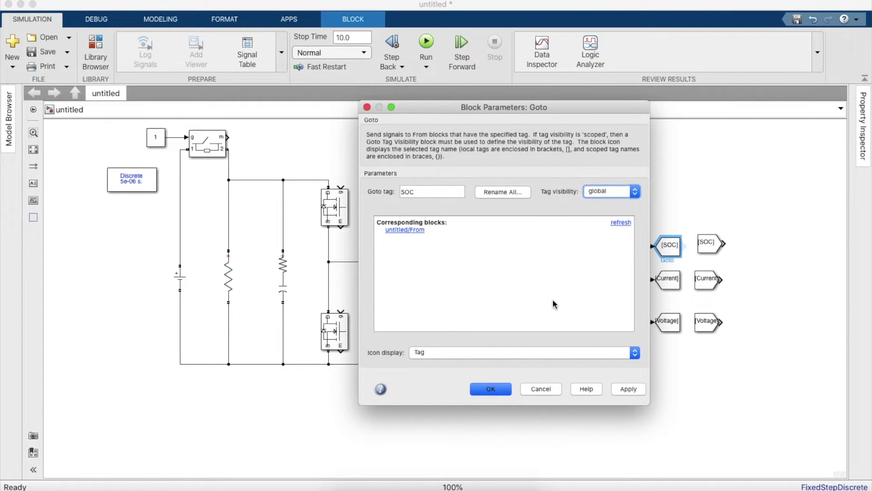
{"action": "left_click", "coordinate": [491, 389]}
{"action": "double_click", "coordinate": [667, 284]}
{"action": "left_click", "coordinate": [635, 228]}
{"action": "left_click", "coordinate": [599, 241]}
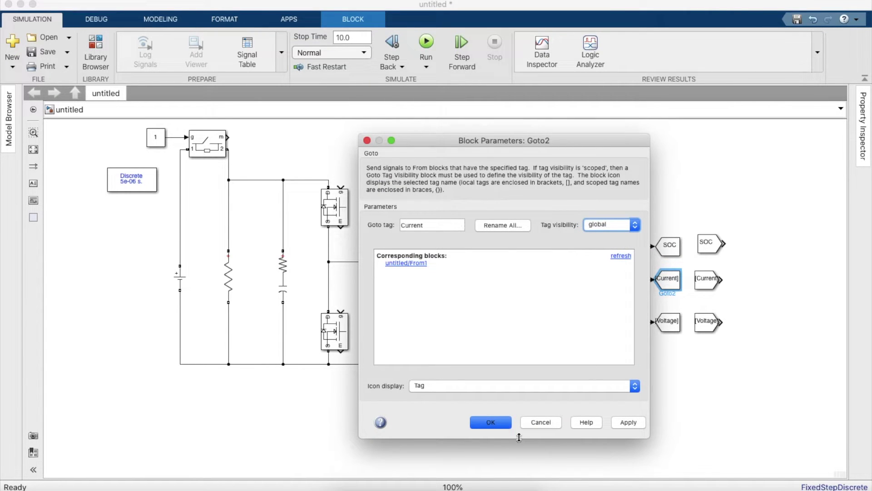
{"action": "left_click", "coordinate": [500, 427]}
{"action": "double_click", "coordinate": [667, 322]}
{"action": "left_click", "coordinate": [621, 268]}
{"action": "left_click", "coordinate": [597, 283]}
{"action": "left_click", "coordinate": [490, 465]}
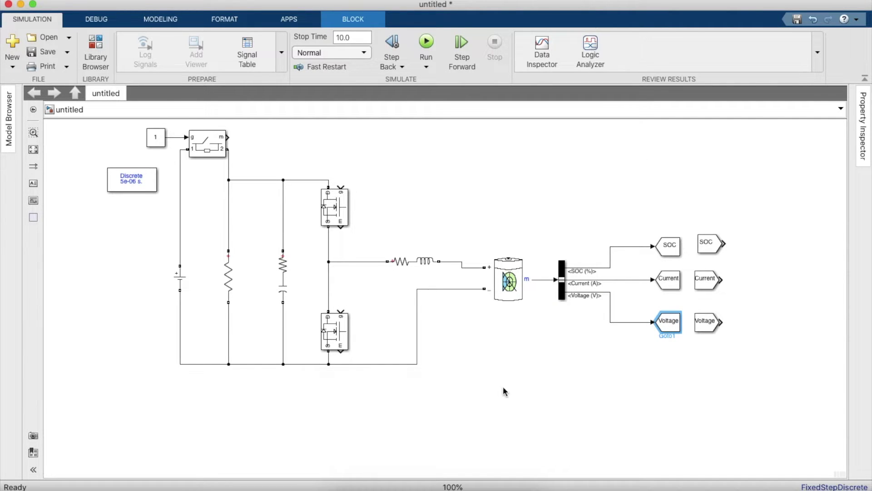
{"action": "left_click", "coordinate": [710, 244]}
{"action": "left_click", "coordinate": [557, 365]}
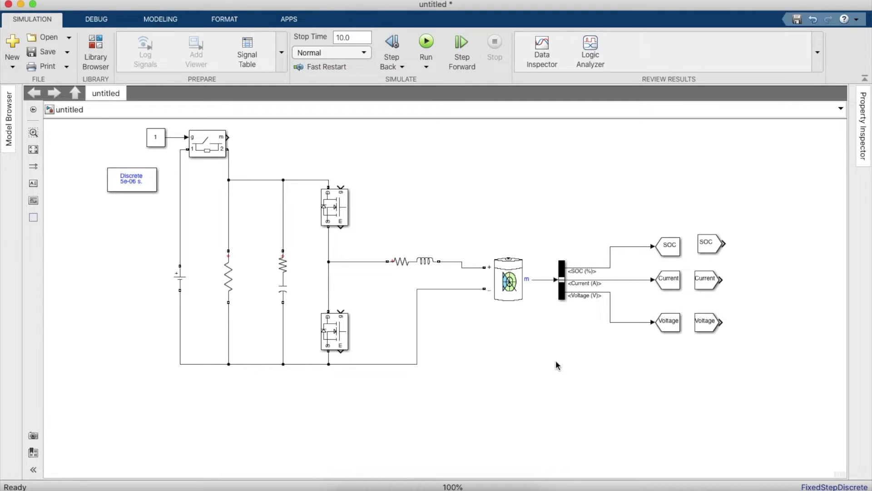
Step: Add the text annotation "Case 1 : Charging" above the circuit
{"action": "left_click", "coordinate": [34, 183]}
{"action": "left_click", "coordinate": [417, 131]}
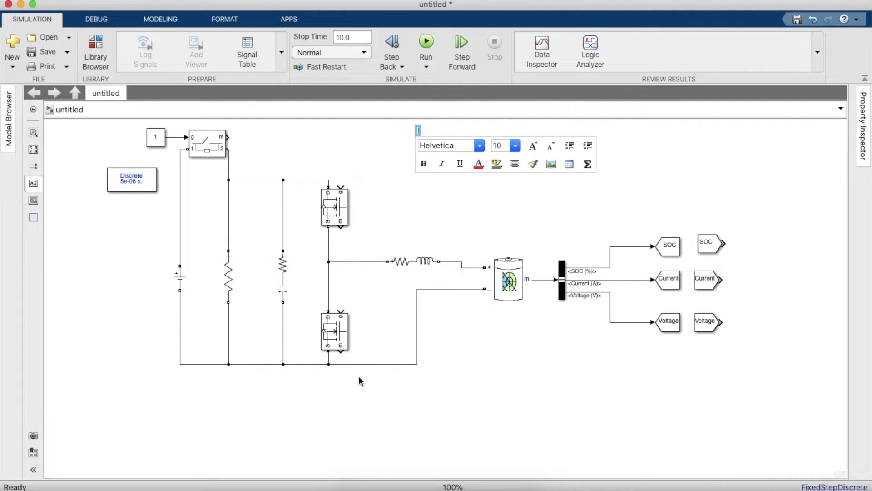
{"action": "type", "text": "Case 1 : Charging"}
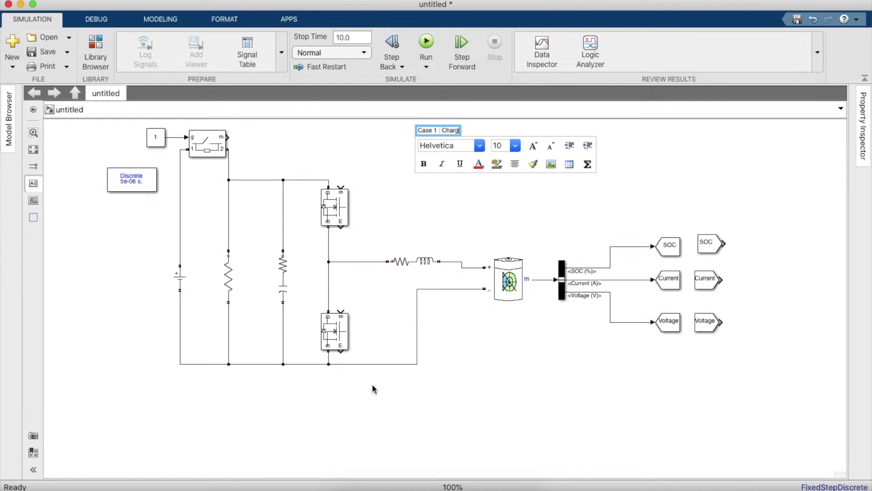
{"action": "left_click", "coordinate": [470, 354]}
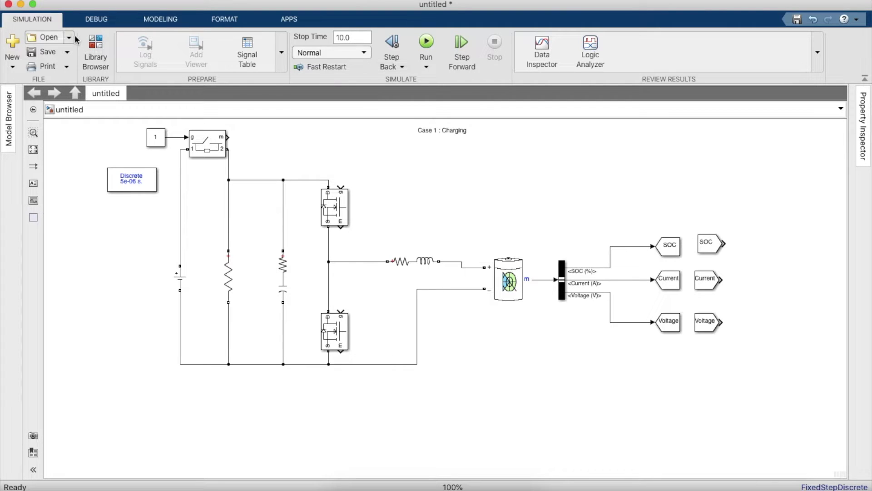
Step: Search the library for PID and place a PID Controller block below the circuit
{"action": "left_click", "coordinate": [95, 51]}
{"action": "double_click", "coordinate": [459, 97]}
{"action": "key", "text": "BackSpace"}
{"action": "type", "text": "PID"}
{"action": "key", "text": "Return"}
{"action": "left_click", "coordinate": [613, 194]}
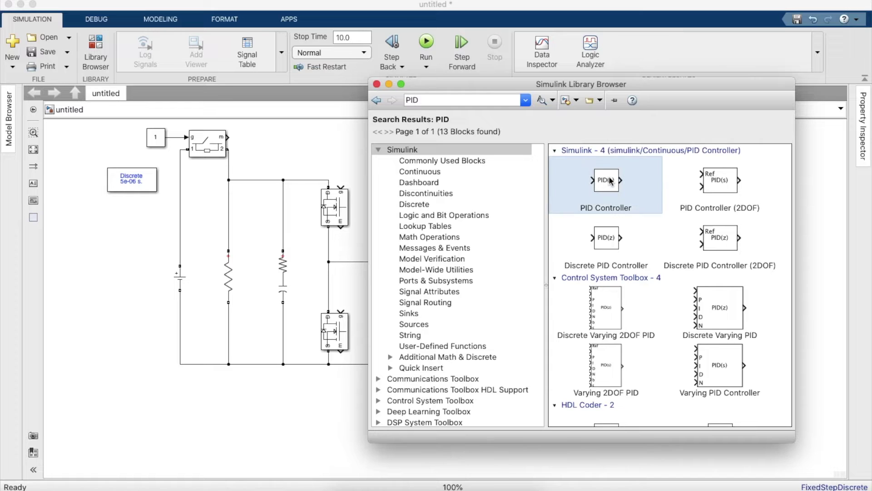
{"action": "left_click_drag", "start_coordinate": [613, 195], "coordinate": [172, 427]}
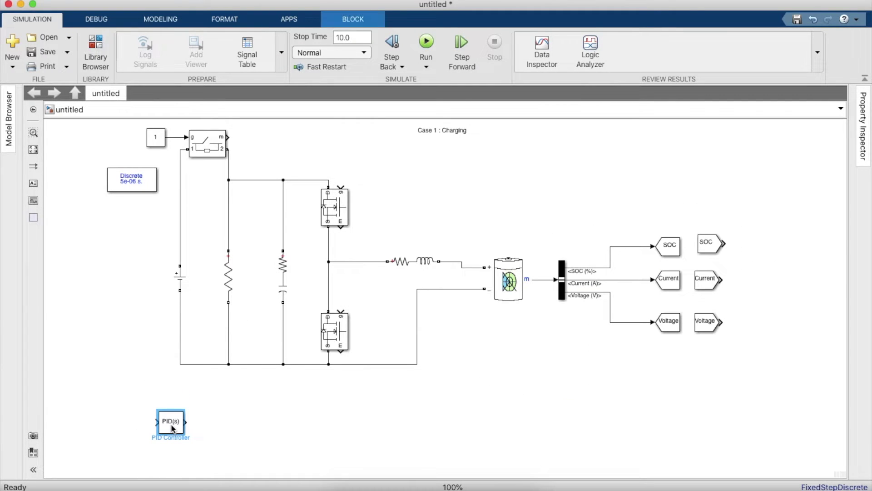
Step: Change the PID Controller block to PI control with a proportional gain of 0.005 and an integral gain of 10
{"action": "double_click", "coordinate": [170, 424]}
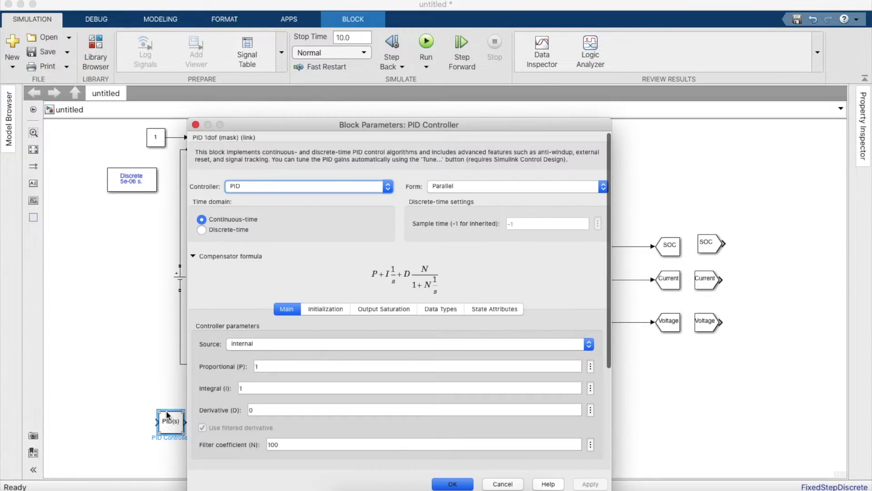
{"action": "left_click", "coordinate": [340, 189]}
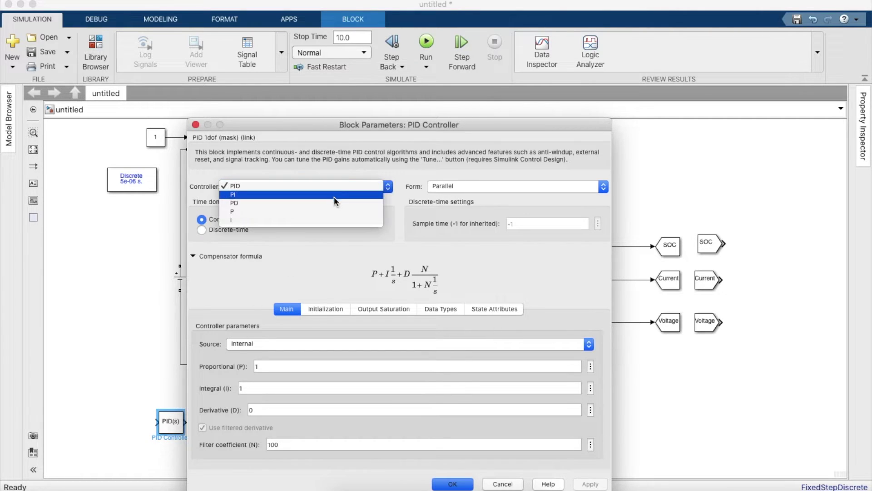
{"action": "left_click", "coordinate": [334, 198]}
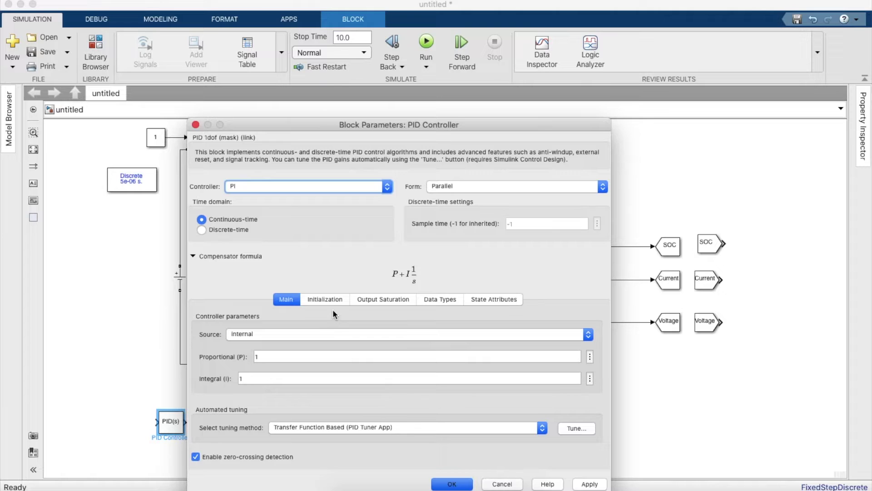
{"action": "double_click", "coordinate": [318, 353]}
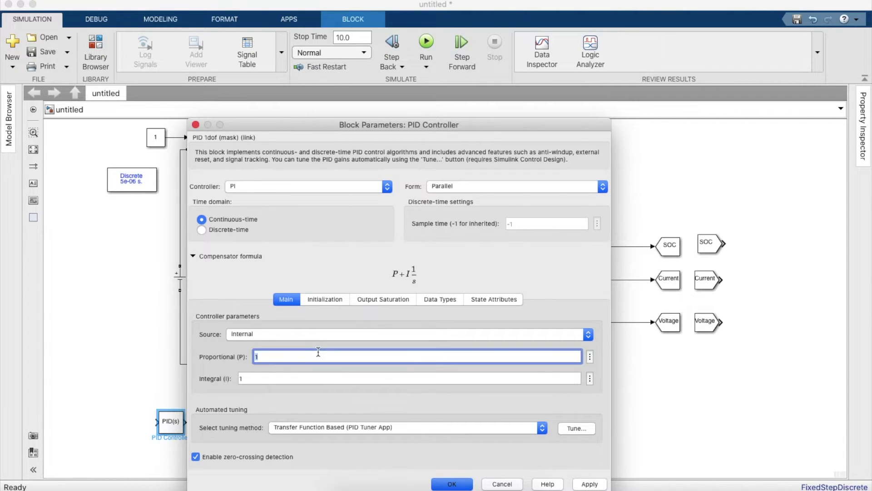
{"action": "type", "text": "0.005"}
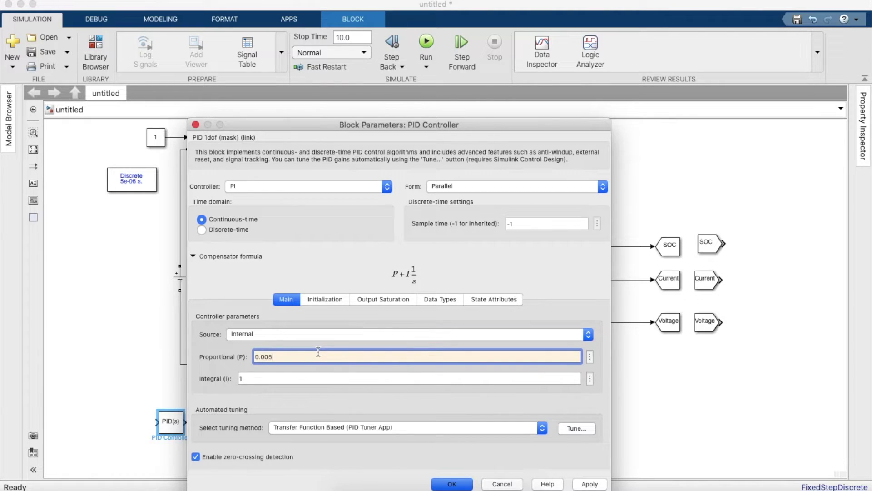
{"action": "double_click", "coordinate": [299, 378]}
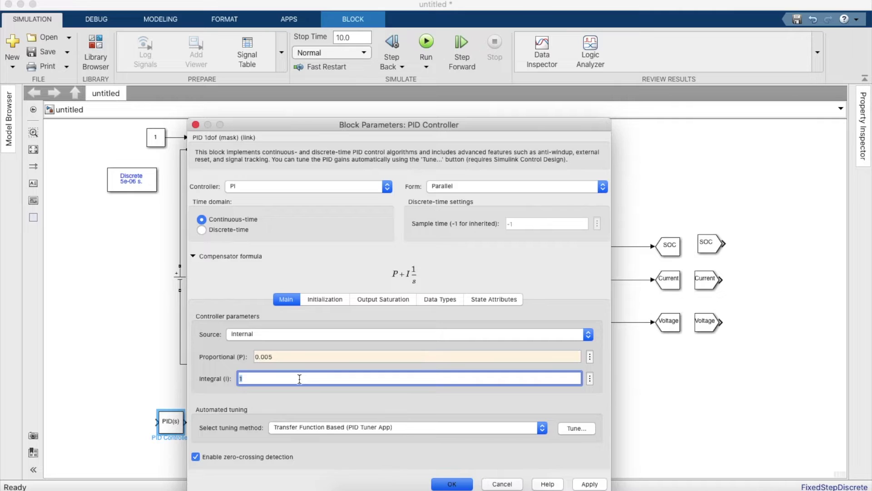
{"action": "type", "text": "10"}
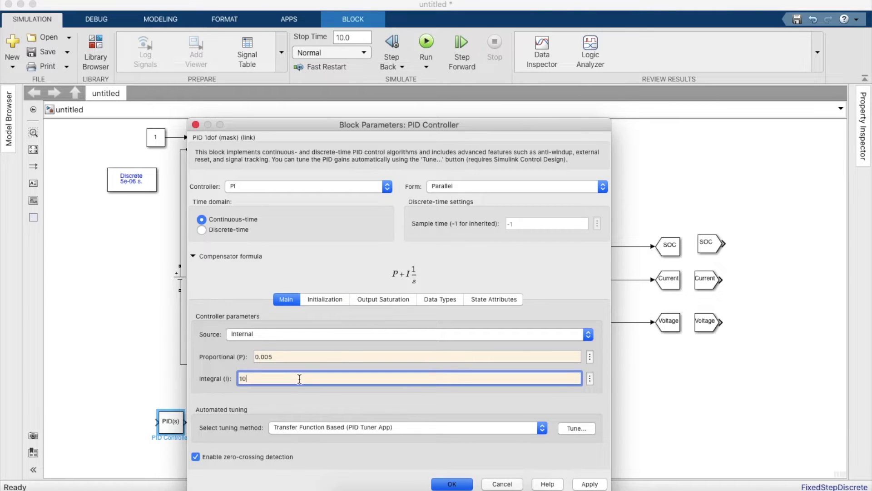
Step: Set the controller's integrator initial condition to 0.54
{"action": "left_click", "coordinate": [329, 301]}
{"action": "double_click", "coordinate": [337, 359]}
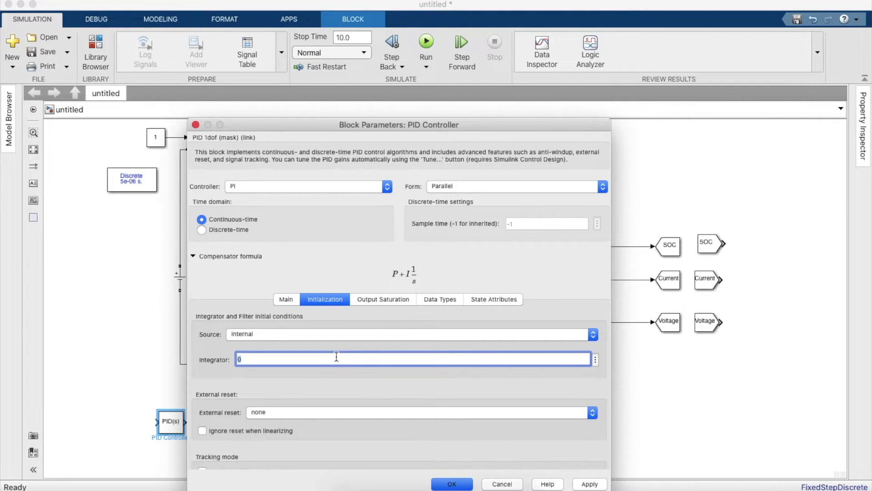
{"action": "key", "text": "BackSpace"}
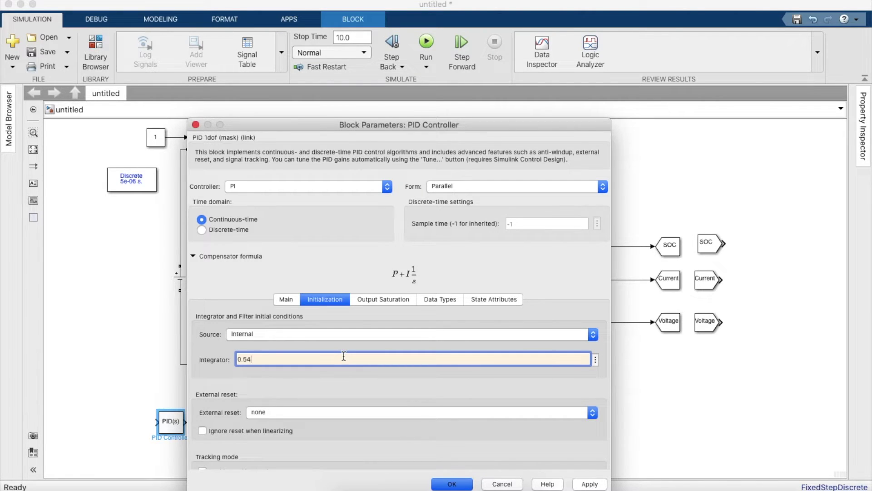
Step: Limit the PI controller's output to between 0 and 0.975, check its gains and initial condition, and accept the settings
{"action": "left_click", "coordinate": [369, 300]}
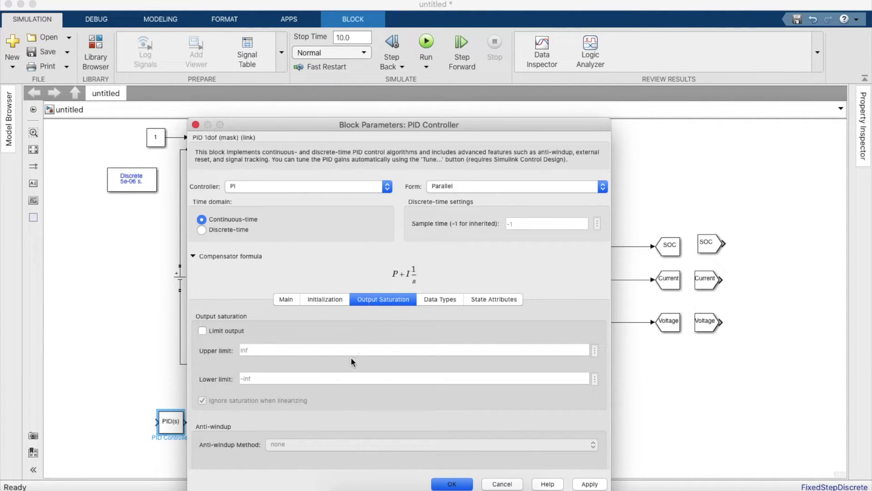
{"action": "left_click", "coordinate": [202, 330]}
{"action": "double_click", "coordinate": [261, 369]}
{"action": "type", "text": "0"}
{"action": "double_click", "coordinate": [292, 348]}
{"action": "key", "text": "BackSpace"}
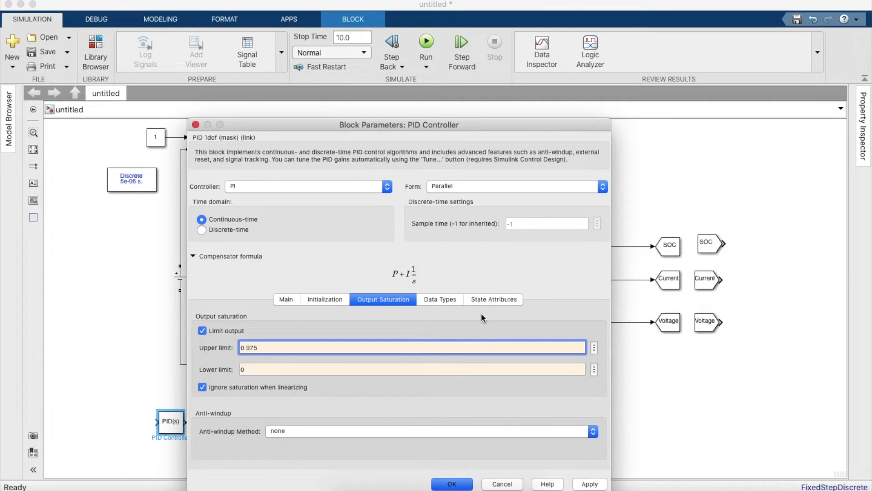
{"action": "type", "text": "0.975"}
{"action": "left_click_drag", "start_coordinate": [459, 120], "coordinate": [467, 72]}
{"action": "left_click", "coordinate": [596, 429]}
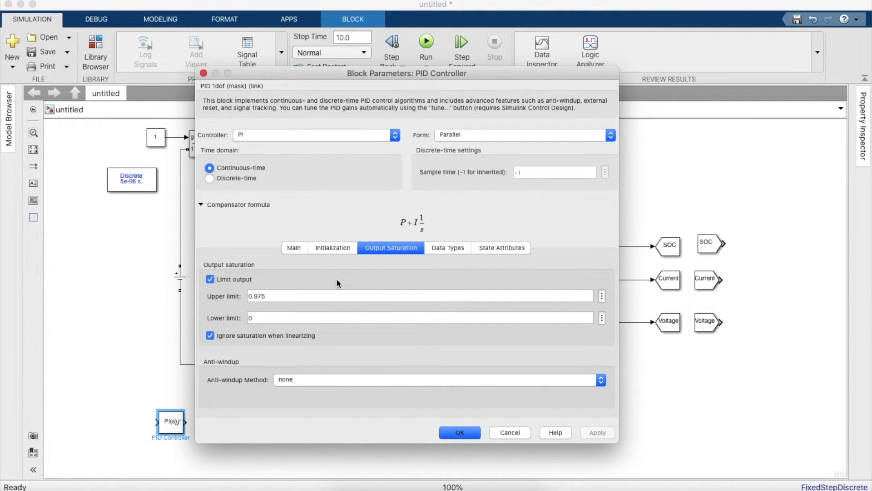
{"action": "left_click", "coordinate": [317, 248]}
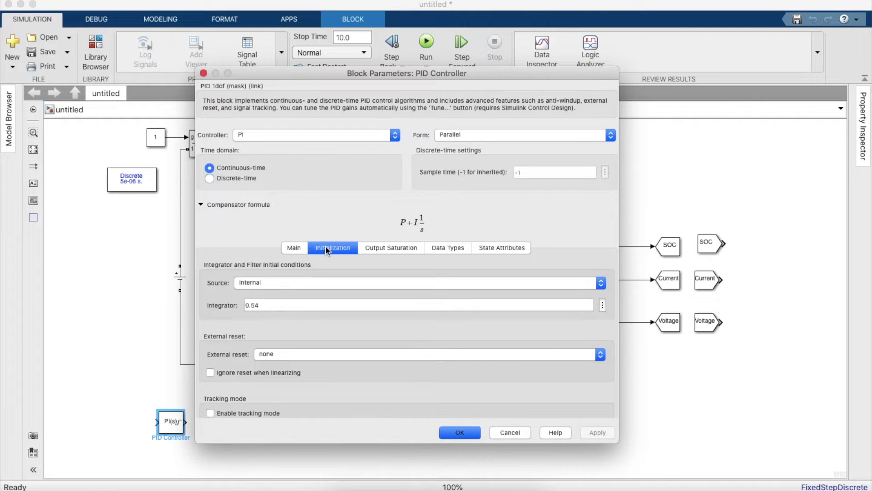
{"action": "left_click", "coordinate": [297, 249]}
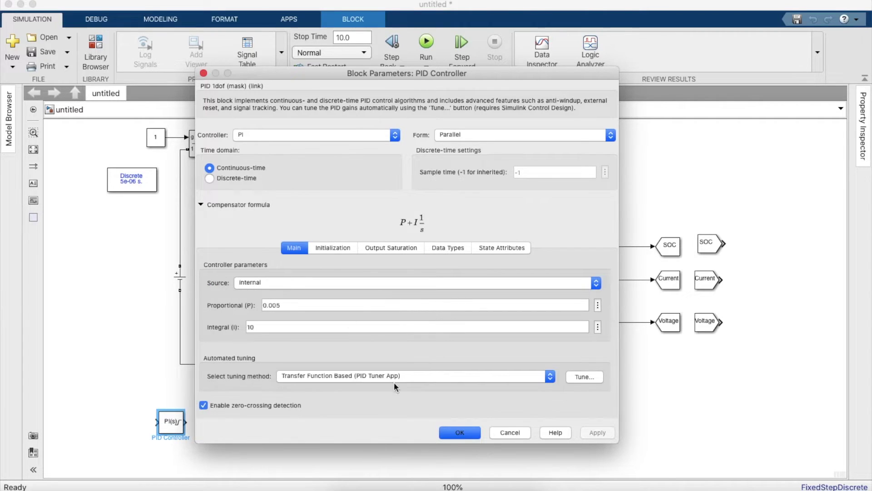
{"action": "left_click", "coordinate": [460, 433]}
{"action": "left_click", "coordinate": [333, 248]}
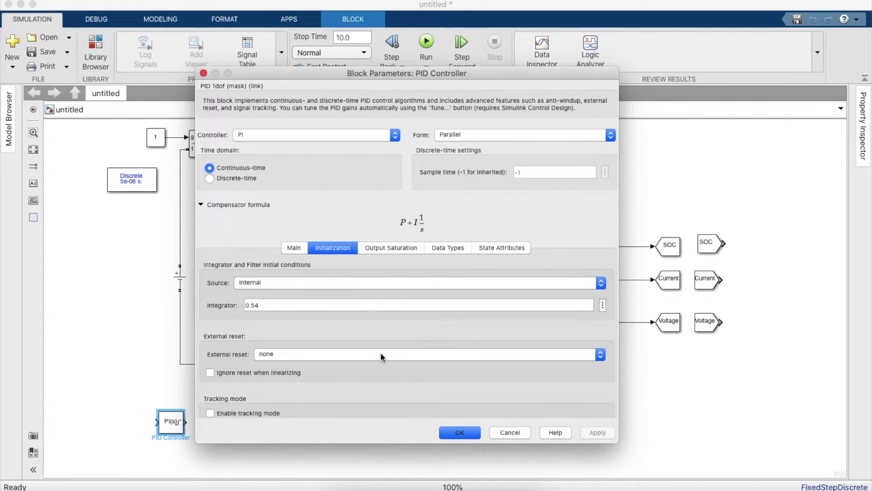
{"action": "left_click", "coordinate": [458, 431]}
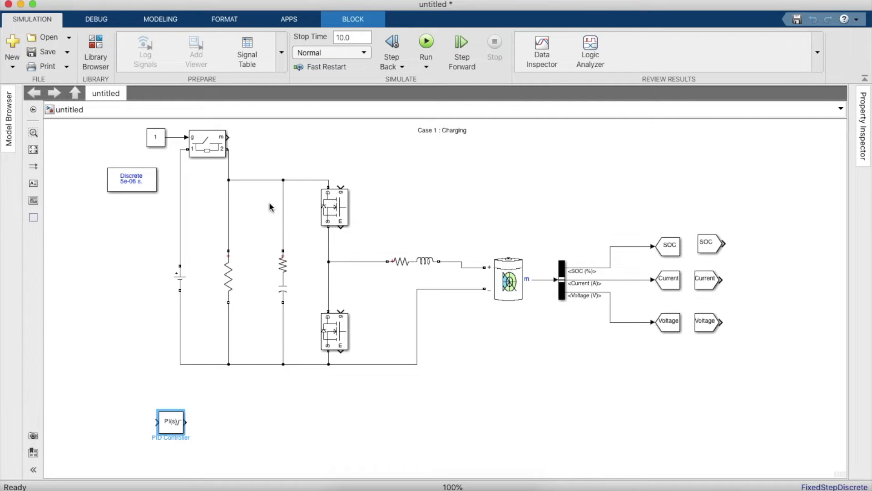
Step: Search the library for Pwm, place a PWM Generator (DC-DC) block beside the PI controller, and connect the controller's output to its D input
{"action": "left_click", "coordinate": [94, 48]}
{"action": "left_click", "coordinate": [415, 97]}
{"action": "key", "text": "BackSpace"}
{"action": "type", "text": "P"}
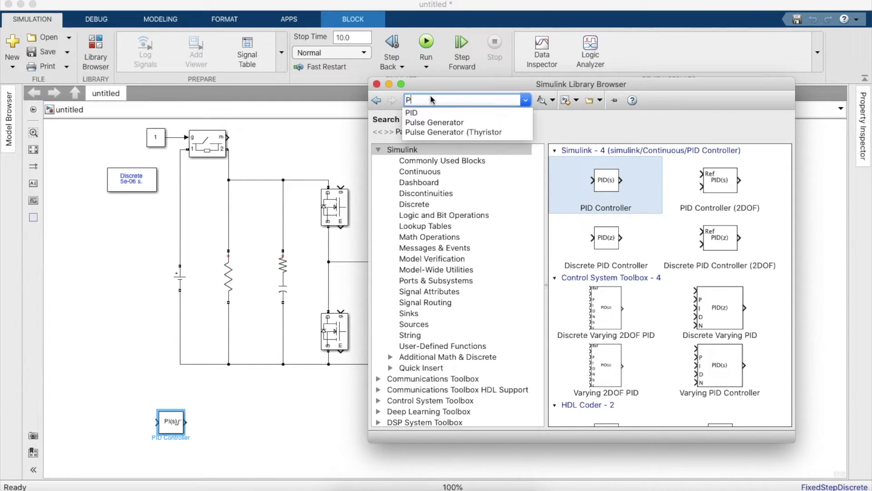
{"action": "type", "text": "wm"}
{"action": "key", "text": "Return"}
{"action": "scroll", "coordinate": [593, 272], "scroll_direction": "down", "scroll_amount": 10}
{"action": "scroll", "coordinate": [592, 272], "scroll_direction": "down", "scroll_amount": 5}
{"action": "scroll", "coordinate": [664, 332], "scroll_direction": "up", "scroll_amount": 5}
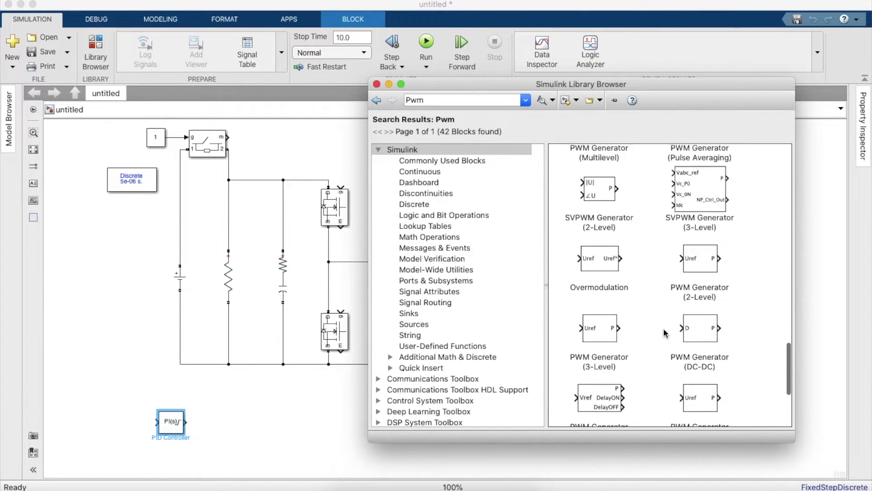
{"action": "scroll", "coordinate": [663, 332], "scroll_direction": "up", "scroll_amount": 5}
{"action": "scroll", "coordinate": [663, 333], "scroll_direction": "up", "scroll_amount": 5}
{"action": "scroll", "coordinate": [663, 332], "scroll_direction": "up", "scroll_amount": 8}
{"action": "scroll", "coordinate": [663, 332], "scroll_direction": "down", "scroll_amount": 4}
{"action": "scroll", "coordinate": [664, 332], "scroll_direction": "down", "scroll_amount": 10}
{"action": "scroll", "coordinate": [663, 332], "scroll_direction": "down", "scroll_amount": 5}
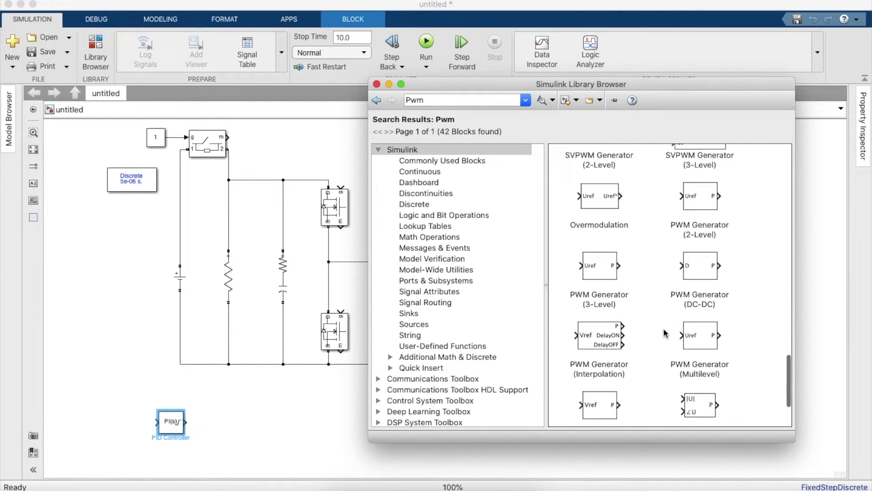
{"action": "scroll", "coordinate": [663, 332], "scroll_direction": "down", "scroll_amount": 2}
{"action": "mouse_move", "coordinate": [695, 214]}
{"action": "left_mouse_down"}
{"action": "mouse_move", "coordinate": [702, 227]}
{"action": "mouse_move", "coordinate": [245, 425]}
{"action": "mouse_move", "coordinate": [172, 414]}
{"action": "left_mouse_up"}
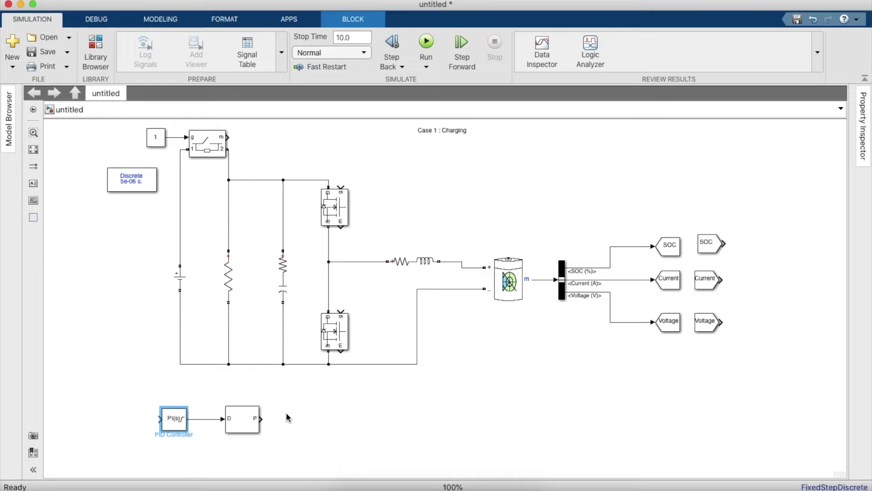
Step: Set the PWM generator's switching frequency to 10e3 Hz and its sample time to 5e-6
{"action": "double_click", "coordinate": [249, 427]}
{"action": "key", "text": "BackSpace"}
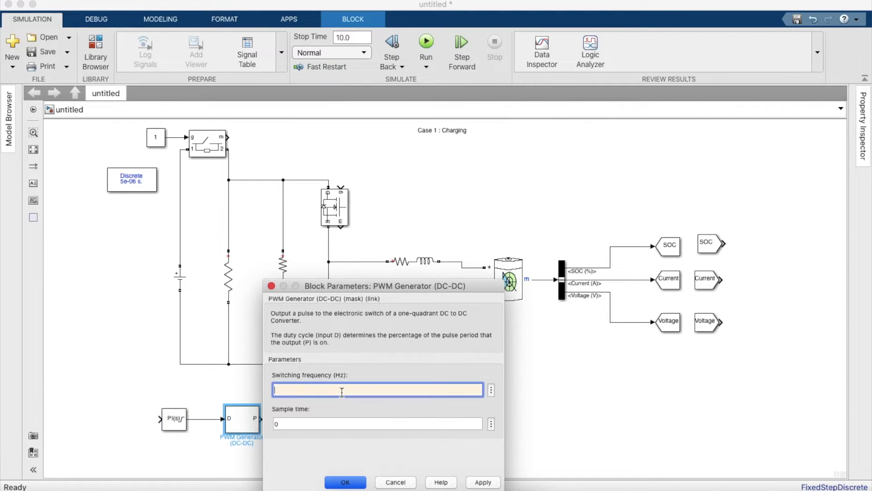
{"action": "type", "text": "10e3"}
{"action": "left_click", "coordinate": [333, 419]}
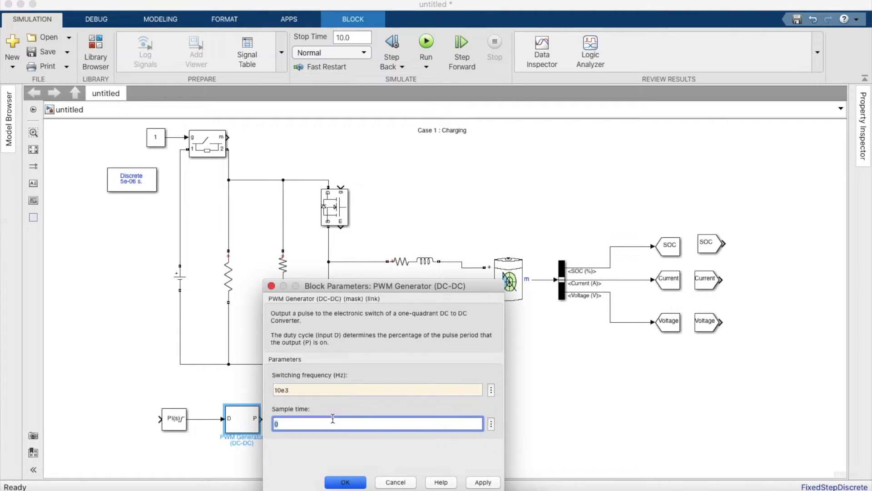
{"action": "key", "text": "BackSpace"}
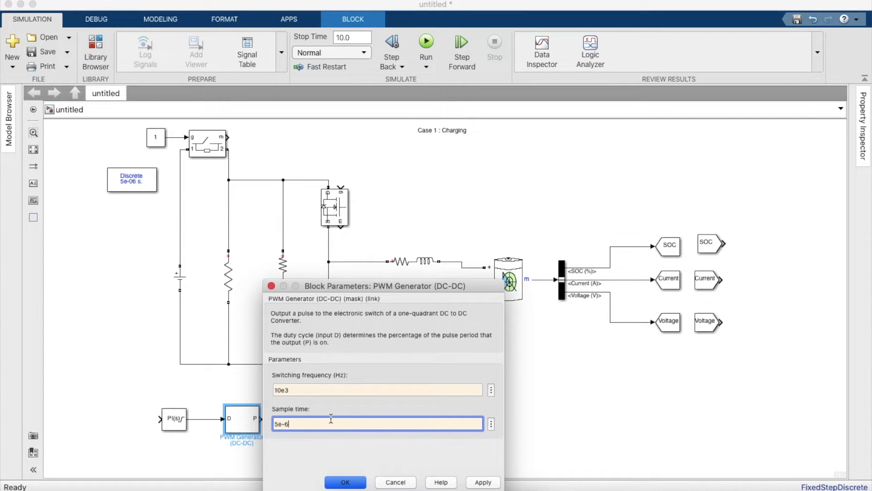
{"action": "left_click", "coordinate": [344, 482]}
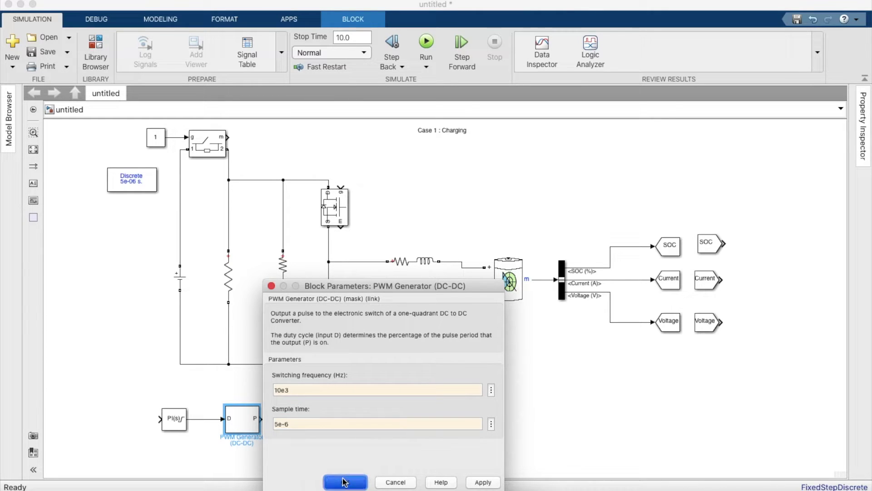
Step: Group the PI controller and PWM generator into a subsystem and move it below the battery circuit
{"action": "left_click", "coordinate": [175, 422]}
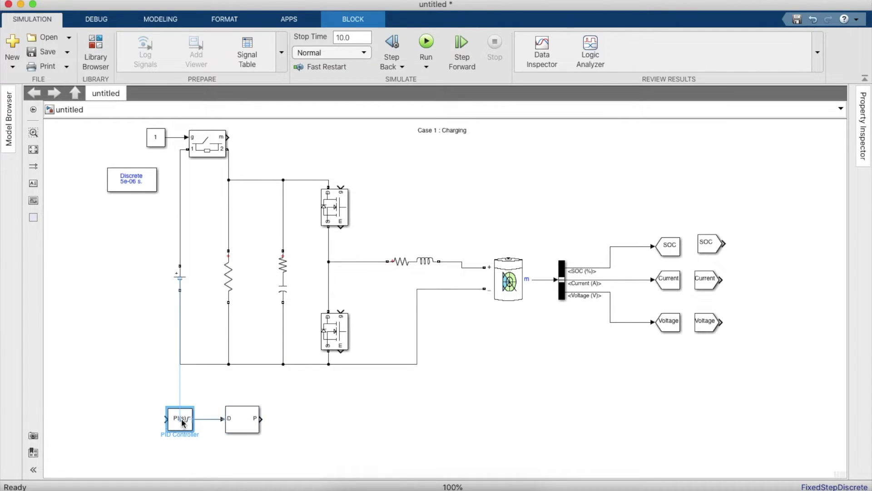
{"action": "left_click_drag", "start_coordinate": [146, 395], "coordinate": [327, 453]}
{"action": "mouse_move", "coordinate": [339, 451]}
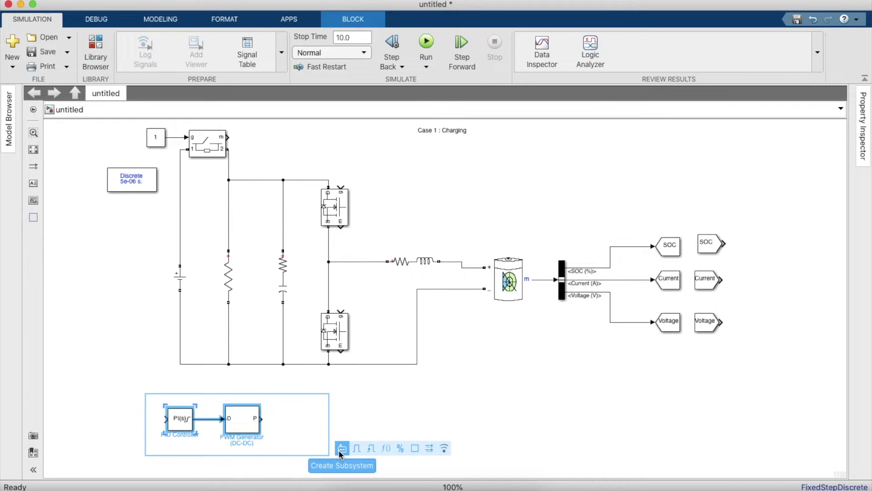
{"action": "left_click", "coordinate": [339, 449]}
{"action": "left_click_drag", "start_coordinate": [205, 426], "coordinate": [426, 405]}
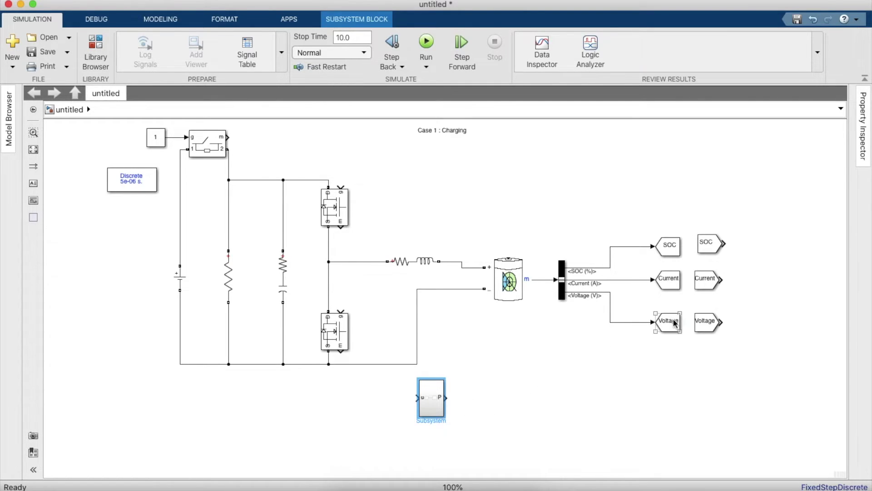
Step: Rename the upper MOSFET block as 1 and the lower MOSFET block as 2
{"action": "left_click", "coordinate": [343, 215]}
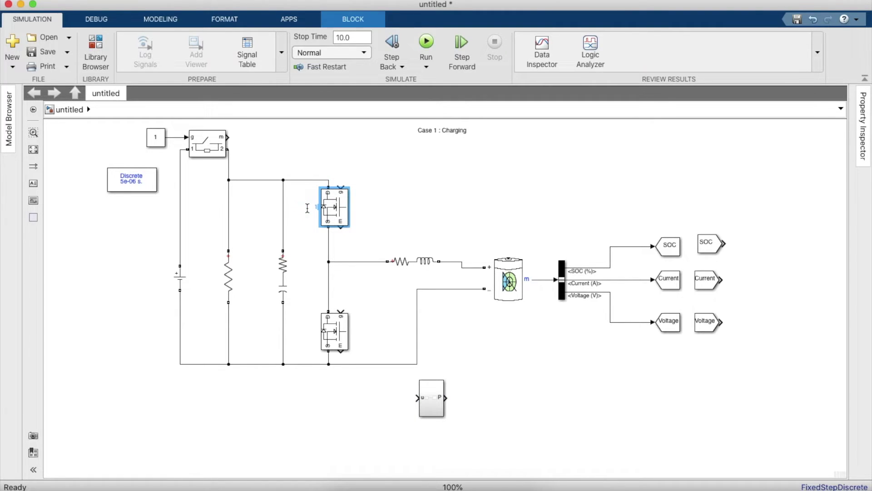
{"action": "left_click", "coordinate": [330, 339]}
{"action": "double_click", "coordinate": [331, 338]}
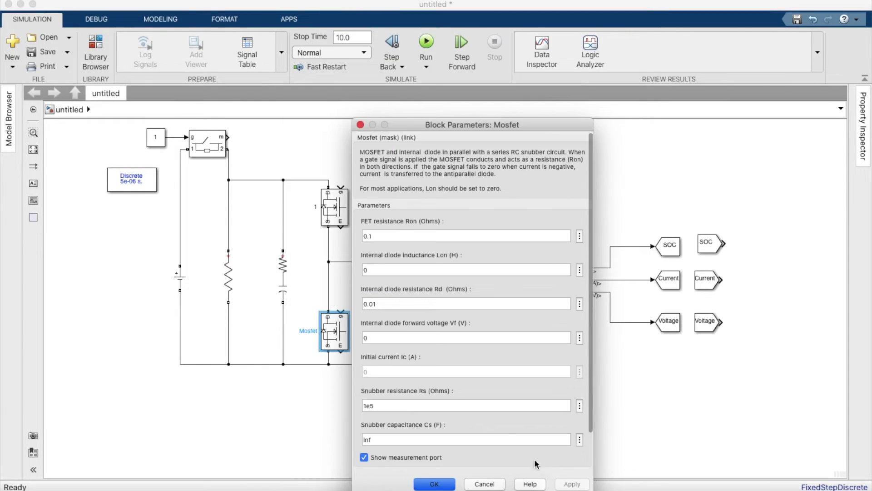
{"action": "left_click", "coordinate": [490, 484]}
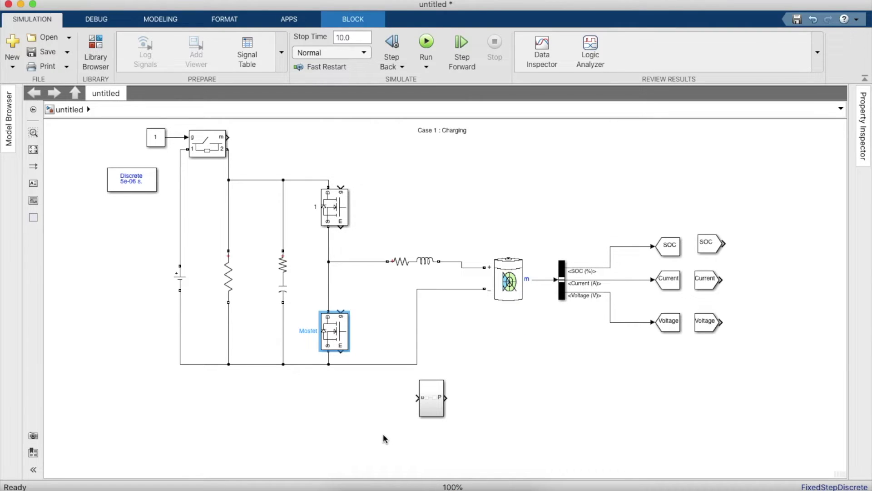
{"action": "double_click", "coordinate": [304, 331]}
{"action": "type", "text": "2"}
{"action": "left_click", "coordinate": [313, 417]}
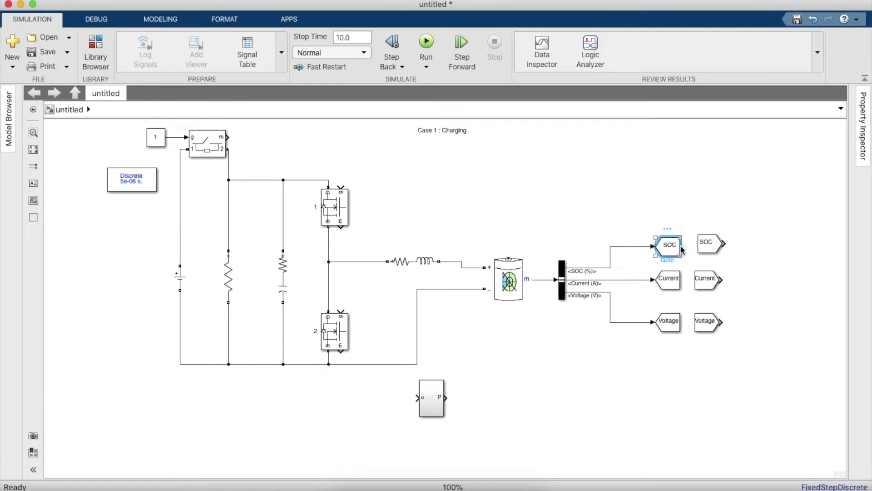
Step: Copy the SOC Goto block, set the copy's tag to Mosfet_1, widen it and place it near the upper MOSFET
{"action": "left_click", "coordinate": [699, 248]}
{"action": "left_click_drag", "start_coordinate": [698, 248], "coordinate": [508, 210]}
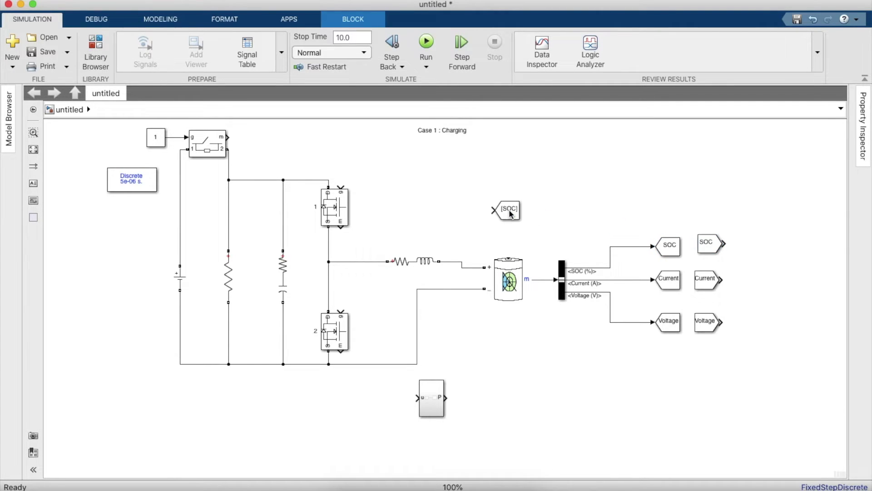
{"action": "double_click", "coordinate": [510, 211]}
{"action": "double_click", "coordinate": [592, 159]}
{"action": "key", "text": "BackSpace"}
{"action": "type", "text": "Mosfet_1"}
{"action": "key", "text": "Return"}
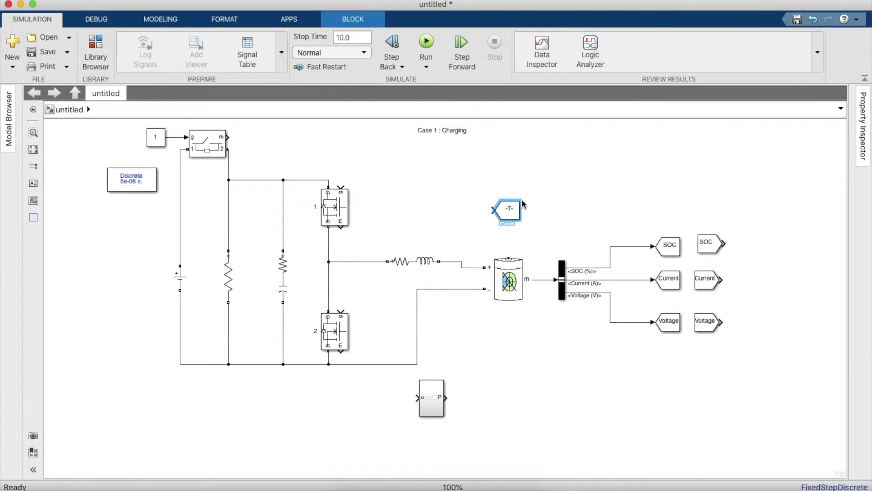
{"action": "left_click_drag", "start_coordinate": [521, 220], "coordinate": [542, 219]}
{"action": "left_click_drag", "start_coordinate": [490, 210], "coordinate": [375, 177]}
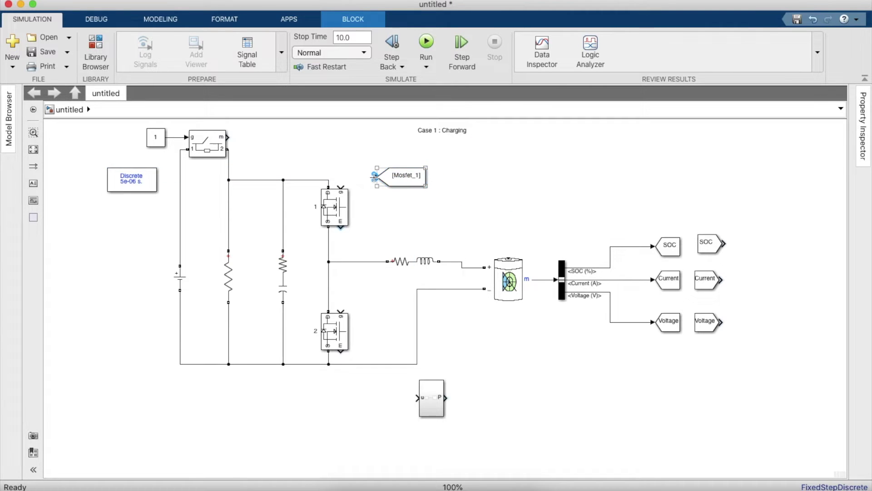
Step: Create a matching From block for the Mosfet_1 tag, rotate it 180 degrees and connect it to the gate of MOSFET 1
{"action": "left_click", "coordinate": [432, 180]}
{"action": "left_click", "coordinate": [477, 179]}
{"action": "left_click_drag", "start_coordinate": [477, 179], "coordinate": [456, 192]}
{"action": "left_click_drag", "start_coordinate": [400, 177], "coordinate": [507, 168]}
{"action": "left_click", "coordinate": [458, 187]}
{"action": "key", "text": "ctrl+r"}
{"action": "key", "text": "ctrl+r"}
{"action": "left_click_drag", "start_coordinate": [428, 192], "coordinate": [341, 186]}
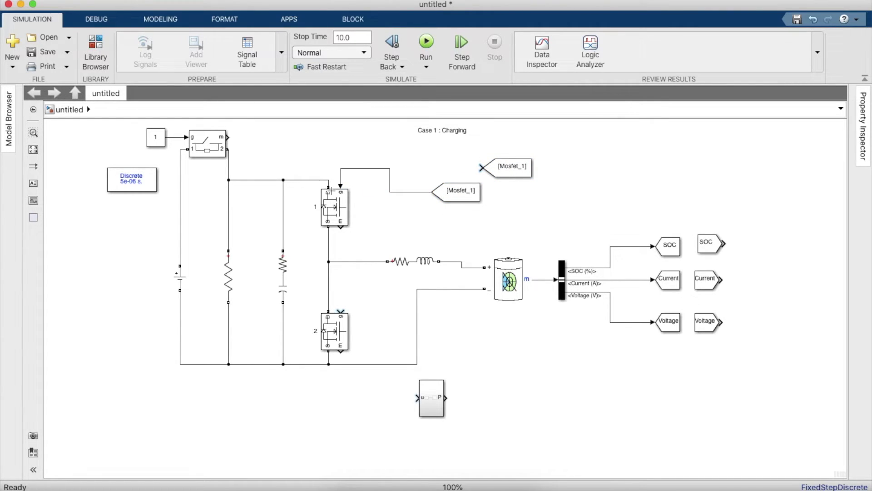
Step: Set the tag visibility of the Mosfet_1 Goto block to global
{"action": "left_click", "coordinate": [447, 196]}
{"action": "double_click", "coordinate": [447, 196]}
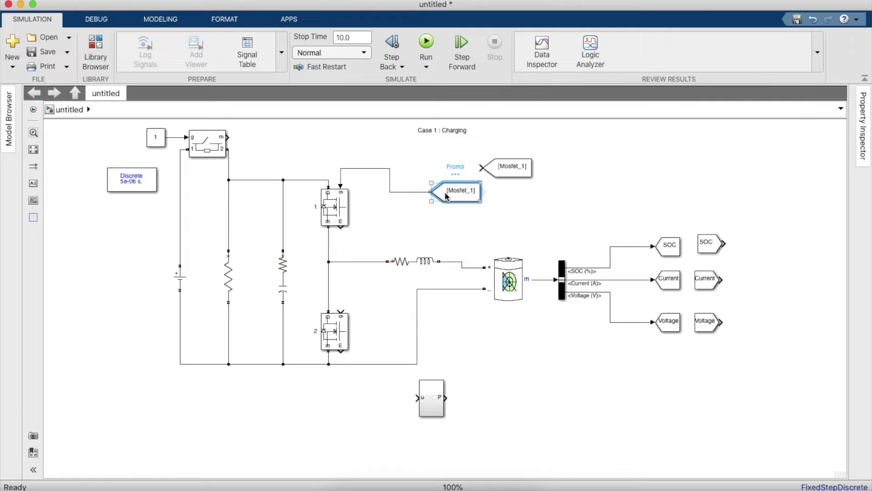
{"action": "left_click", "coordinate": [659, 288]}
{"action": "double_click", "coordinate": [514, 167]}
{"action": "left_click", "coordinate": [783, 118]}
{"action": "left_click", "coordinate": [780, 133]}
{"action": "key", "text": "Return"}
Step: Move the Mosfet_1 Goto block beside the controller subsystem, duplicate it and set the copy's tag to Mosfet_2
{"action": "left_click_drag", "start_coordinate": [511, 168], "coordinate": [498, 381]}
{"action": "key", "text": "ctrl+c"}
{"action": "key", "text": "ctrl+v"}
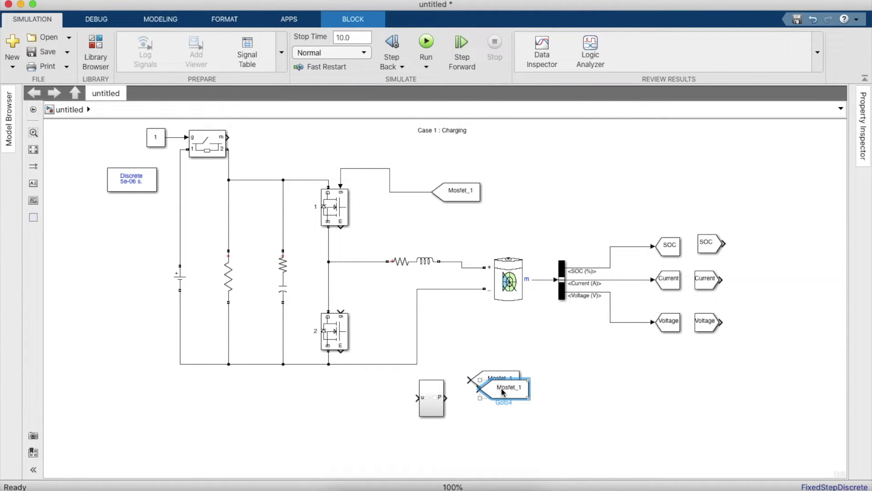
{"action": "double_click", "coordinate": [503, 387]}
{"action": "type", "text": "Mosfet_2"}
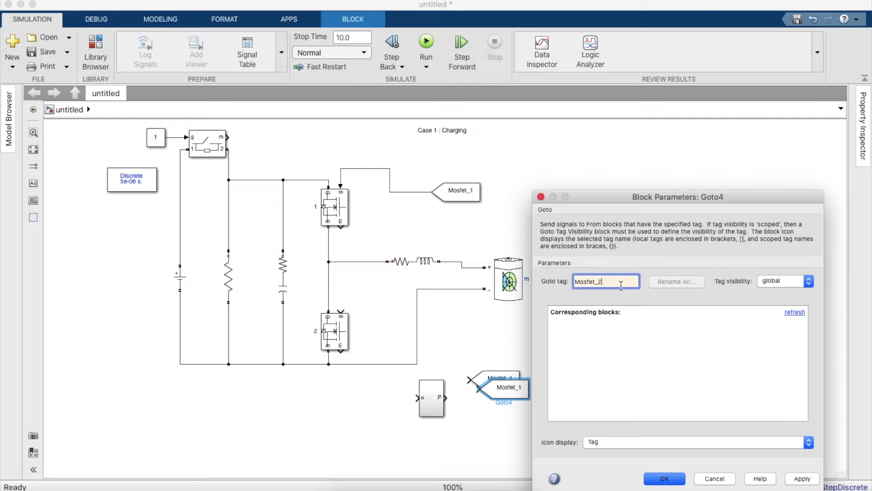
{"action": "key", "text": "Return"}
Step: Connect a Mosfet_2 From block to the gate of MOSFET 2 and place the two Goto blocks on either side of the subsystem
{"action": "mouse_move", "coordinate": [522, 394]}
{"action": "left_mouse_down"}
{"action": "mouse_move", "coordinate": [531, 411]}
{"action": "mouse_move", "coordinate": [598, 399]}
{"action": "mouse_move", "coordinate": [353, 280]}
{"action": "mouse_move", "coordinate": [462, 356]}
{"action": "mouse_move", "coordinate": [451, 318]}
{"action": "mouse_move", "coordinate": [340, 311]}
{"action": "left_mouse_up"}
{"action": "left_click", "coordinate": [495, 384]}
{"action": "left_click_drag", "start_coordinate": [495, 386], "coordinate": [325, 412]}
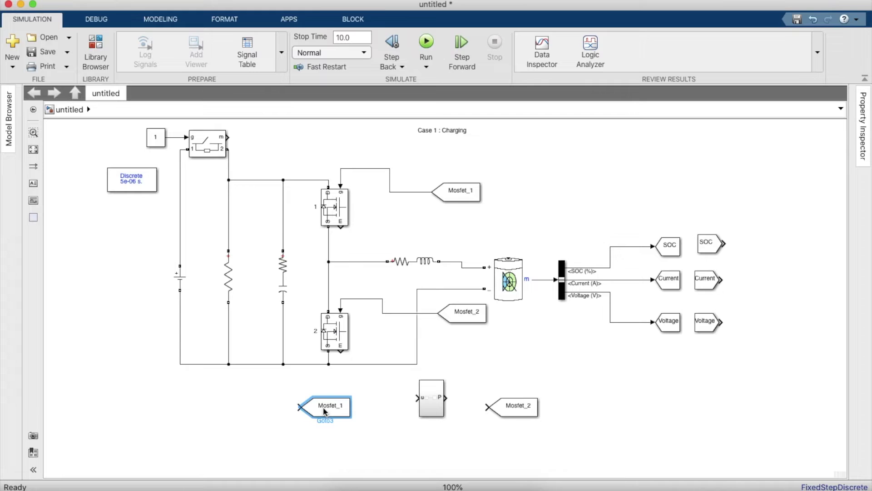
Step: Flip the Mosfet_1 and Mosfet_2 Goto blocks horizontally and move them from the top level into the controller subsystem
{"action": "key", "text": "super+i"}
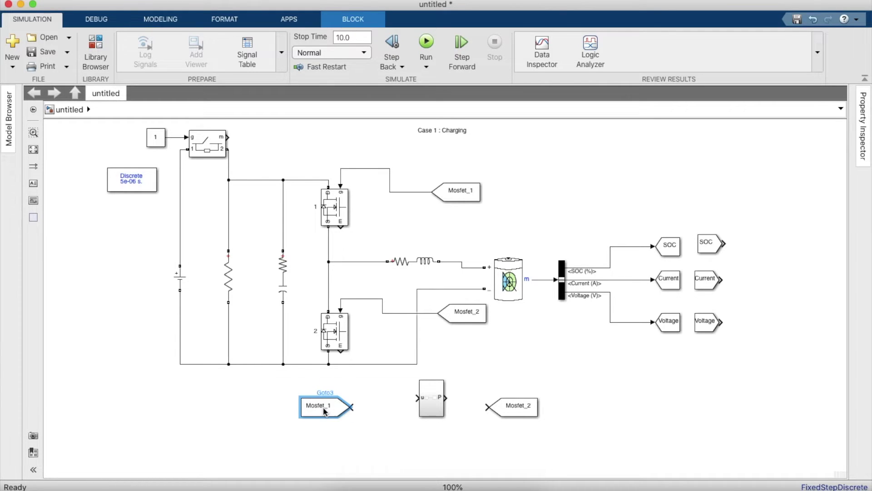
{"action": "left_click_drag", "start_coordinate": [521, 411], "coordinate": [394, 448]}
{"action": "key", "text": "super+i"}
{"action": "left_click_drag", "start_coordinate": [296, 390], "coordinate": [390, 444]}
{"action": "key", "text": "Delete"}
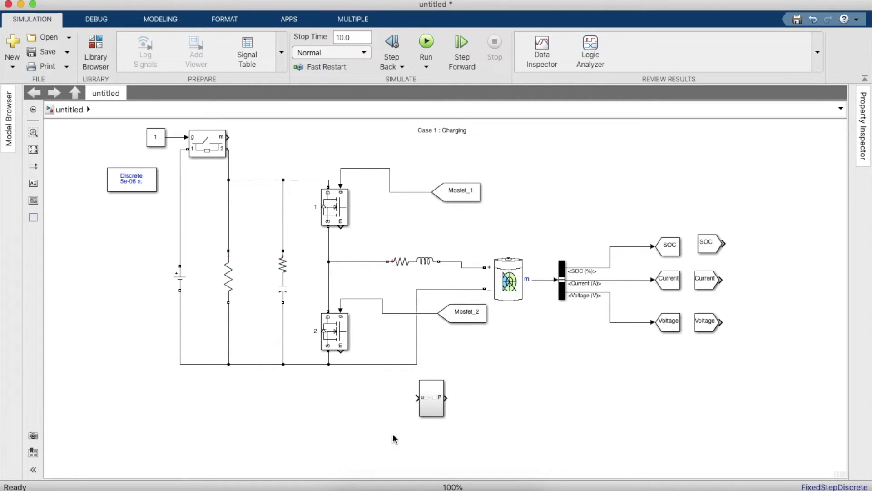
{"action": "double_click", "coordinate": [425, 388]}
{"action": "key", "text": "super+v"}
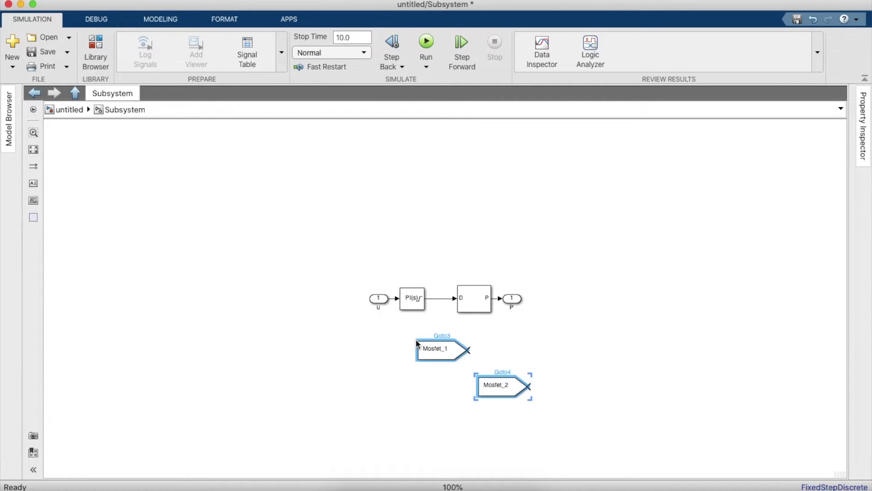
{"action": "left_click_drag", "start_coordinate": [425, 352], "coordinate": [210, 304]}
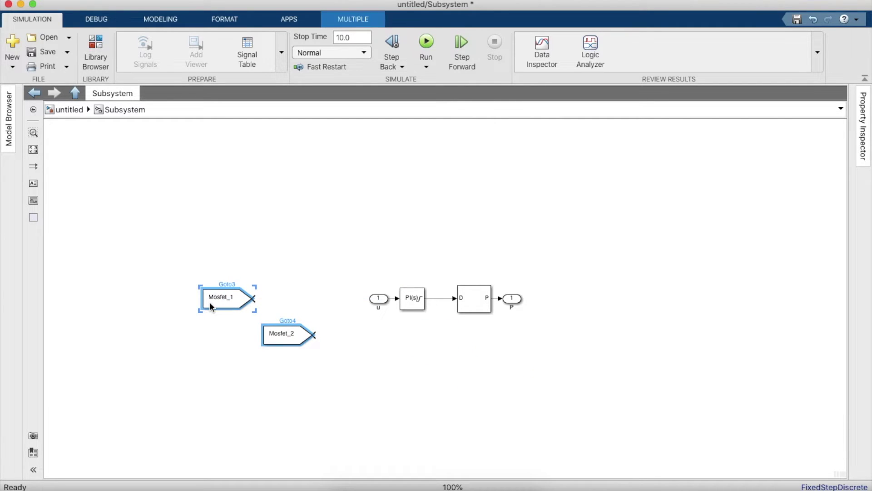
{"action": "left_click", "coordinate": [244, 370]}
Step: Replace the subsystem's output port P with the Mosfet_1 Goto block, rotated 180 degrees and connected to the PWM generator output
{"action": "left_click_drag", "start_coordinate": [214, 295], "coordinate": [618, 289]}
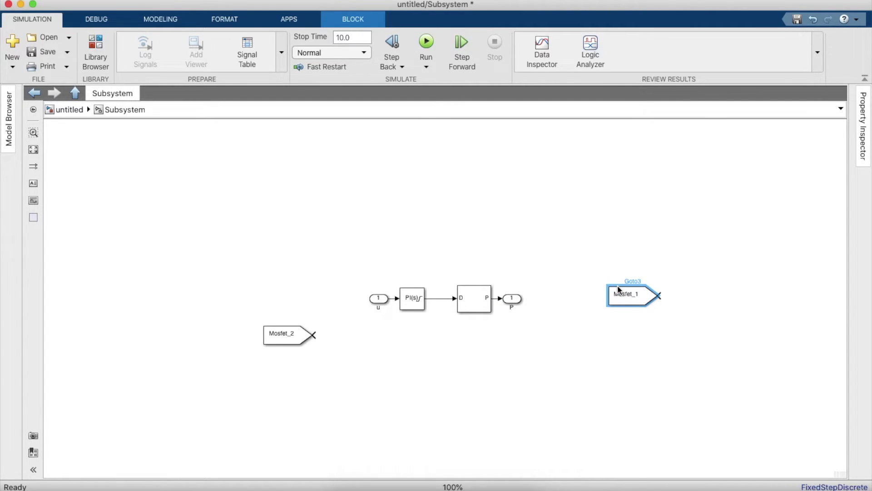
{"action": "key", "text": "super+r"}
{"action": "key", "text": "super+r"}
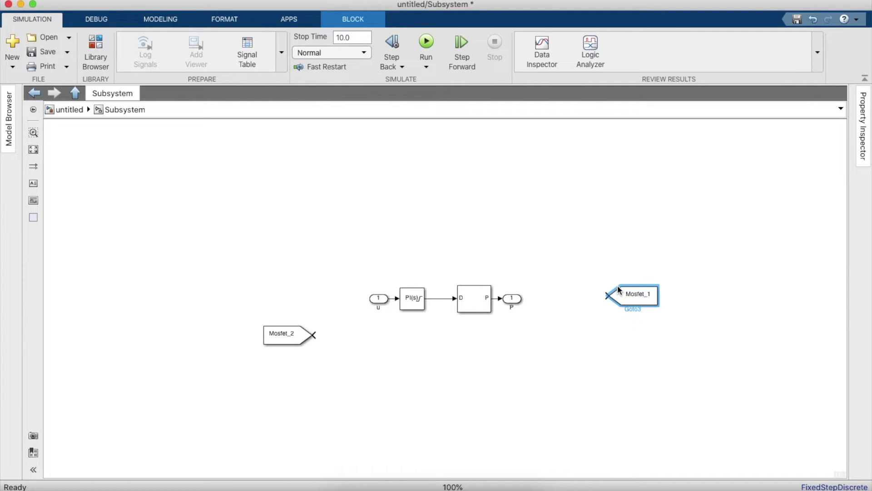
{"action": "left_click", "coordinate": [511, 299]}
{"action": "key", "text": "Delete"}
{"action": "left_click_drag", "start_coordinate": [608, 295], "coordinate": [494, 293]}
Step: Add a NOT block below the PWM output line and feed it from a branch of that signal
{"action": "left_click_drag", "start_coordinate": [290, 335], "coordinate": [331, 365]}
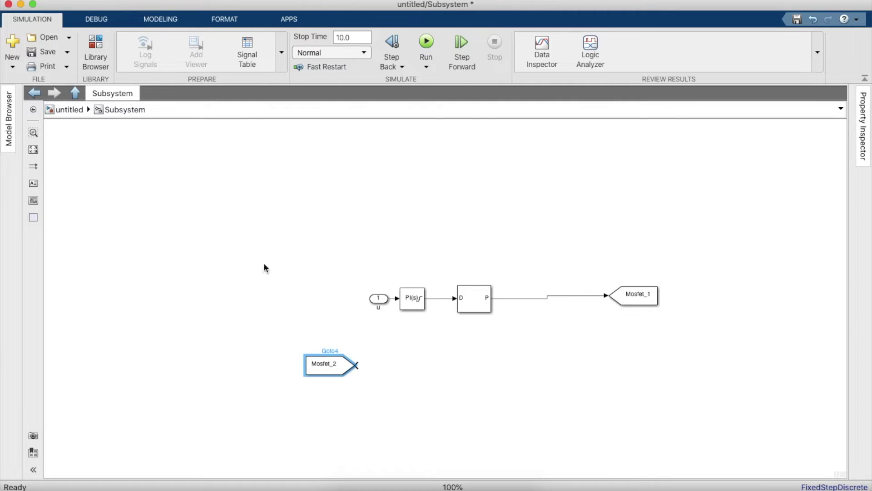
{"action": "left_click", "coordinate": [96, 50]}
{"action": "left_click", "coordinate": [418, 99]}
{"action": "key", "text": "BackSpace"}
{"action": "type", "text": "Not"}
{"action": "key", "text": "Return"}
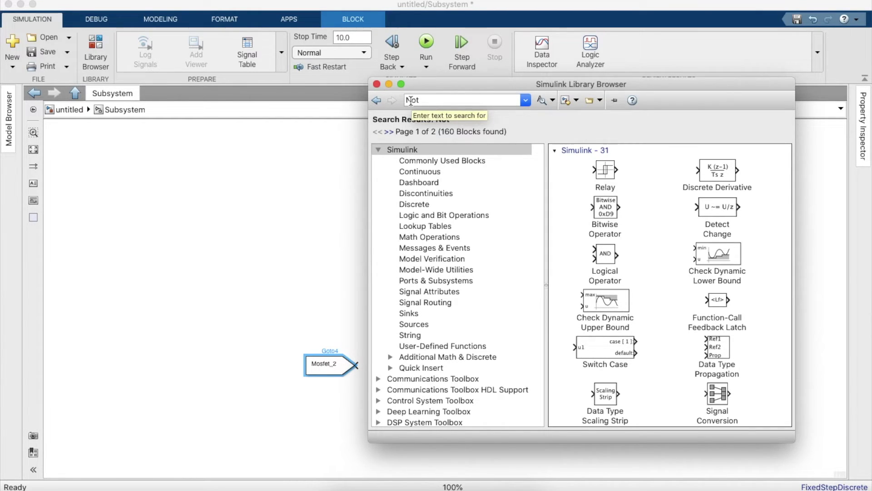
{"action": "scroll", "coordinate": [629, 225], "scroll_direction": "down", "scroll_amount": 3}
{"action": "scroll", "coordinate": [629, 225], "scroll_direction": "down", "scroll_amount": 10}
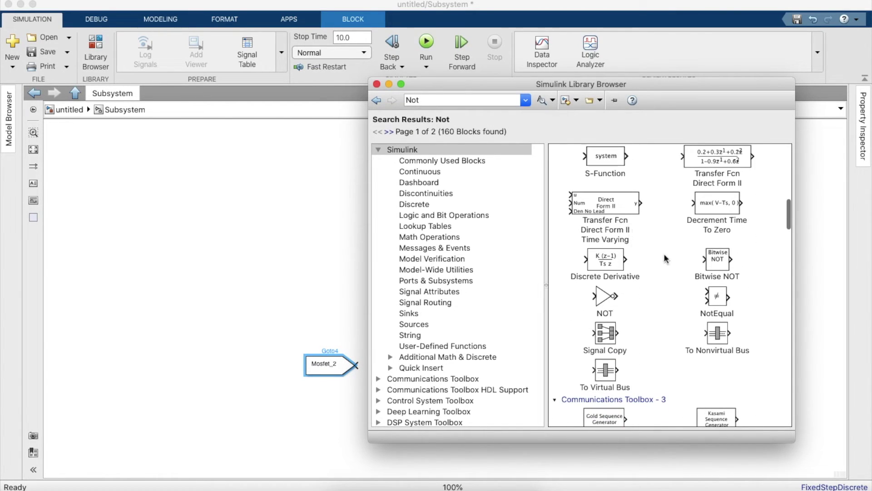
{"action": "mouse_move", "coordinate": [601, 295]}
{"action": "left_mouse_down"}
{"action": "mouse_move", "coordinate": [283, 302]}
{"action": "mouse_move", "coordinate": [565, 338]}
{"action": "mouse_move", "coordinate": [554, 296]}
{"action": "left_mouse_up"}
Step: Rotate the Mosfet_2 Goto block 180 degrees and connect it to the NOT block output, aligned below Mosfet_1
{"action": "left_click", "coordinate": [435, 368]}
{"action": "left_click_drag", "start_coordinate": [318, 370], "coordinate": [585, 337]}
{"action": "key", "text": "ctrl+r"}
{"action": "key", "text": "ctrl+r"}
{"action": "left_click", "coordinate": [670, 334]}
{"action": "left_click_drag", "start_coordinate": [672, 338], "coordinate": [645, 339]}
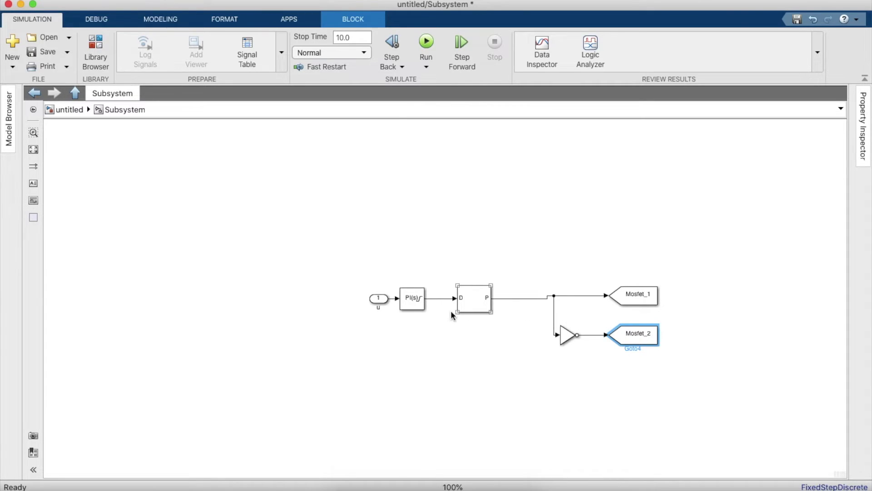
Step: Insert an Add block from the block library ahead of the PI controller
{"action": "left_click", "coordinate": [104, 53]}
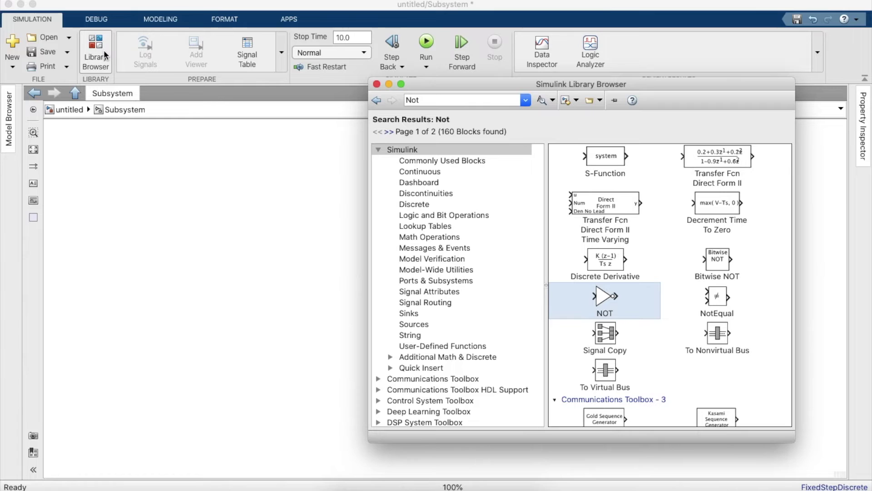
{"action": "double_click", "coordinate": [452, 99]}
{"action": "key", "text": "BackSpace"}
{"action": "type", "text": "Add"}
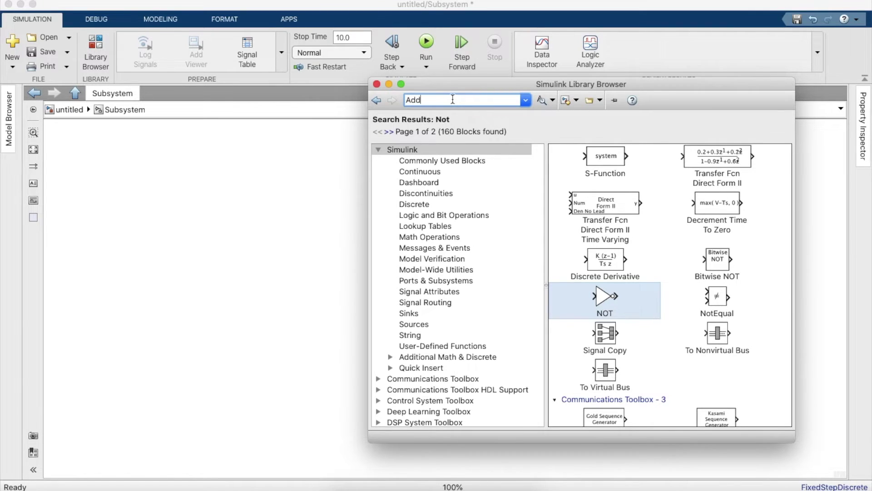
{"action": "key", "text": "Return"}
{"action": "left_click_drag", "start_coordinate": [593, 236], "coordinate": [287, 309]}
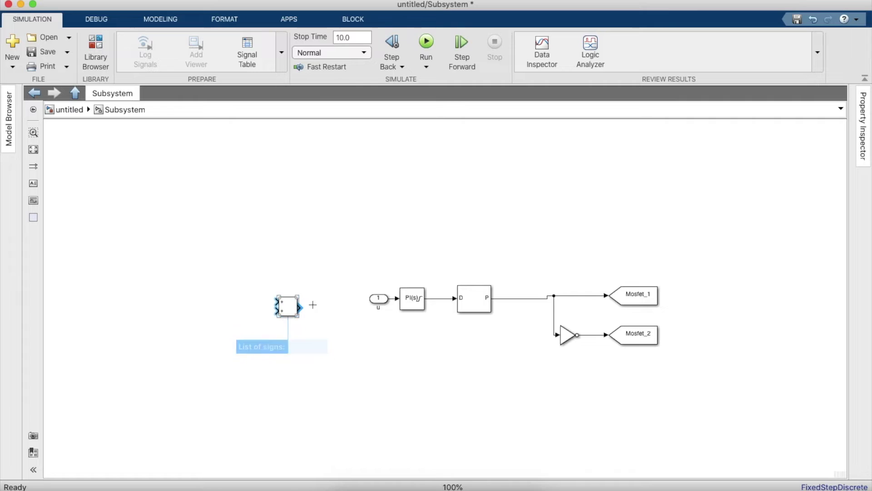
Step: Delete input port u and connect the Add block's output to the PI controller, aligning the block with the line
{"action": "left_click", "coordinate": [378, 299]}
{"action": "key", "text": "Delete"}
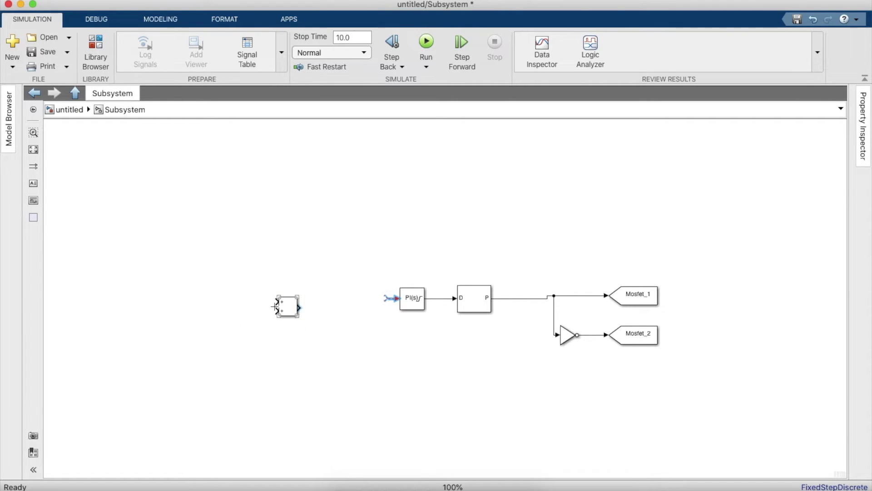
{"action": "left_click_drag", "start_coordinate": [299, 307], "coordinate": [386, 298]}
{"action": "left_click", "coordinate": [287, 307]}
{"action": "left_click_drag", "start_coordinate": [286, 307], "coordinate": [292, 297]}
Step: Set the Add block's list of signs to +-
{"action": "double_click", "coordinate": [290, 299]}
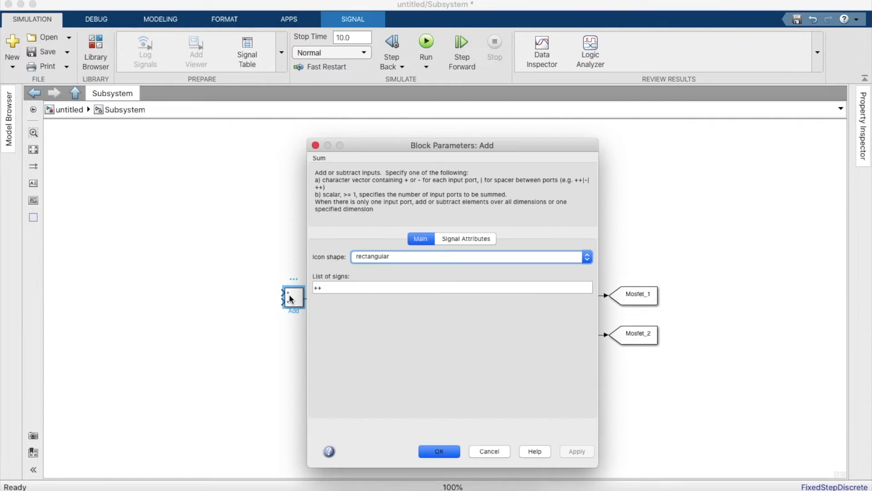
{"action": "left_click", "coordinate": [411, 288]}
{"action": "key", "text": "BackSpace"}
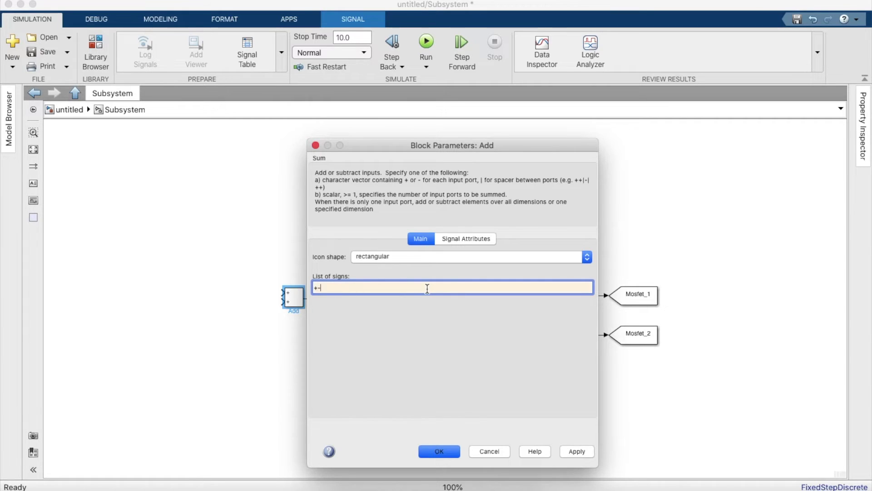
{"action": "type", "text": "-"}
{"action": "key", "text": "Return"}
Step: Insert a Constant block from the block library and connect it to the Add block's minus input
{"action": "left_click", "coordinate": [100, 49]}
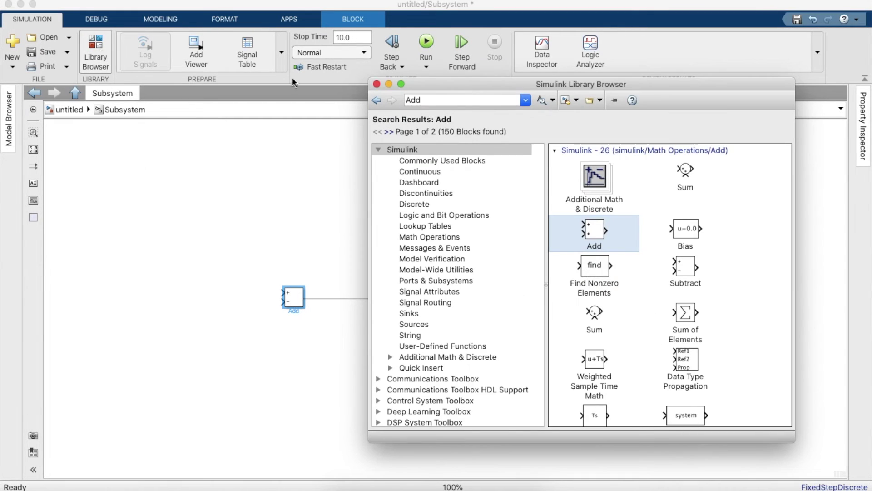
{"action": "left_click", "coordinate": [456, 102]}
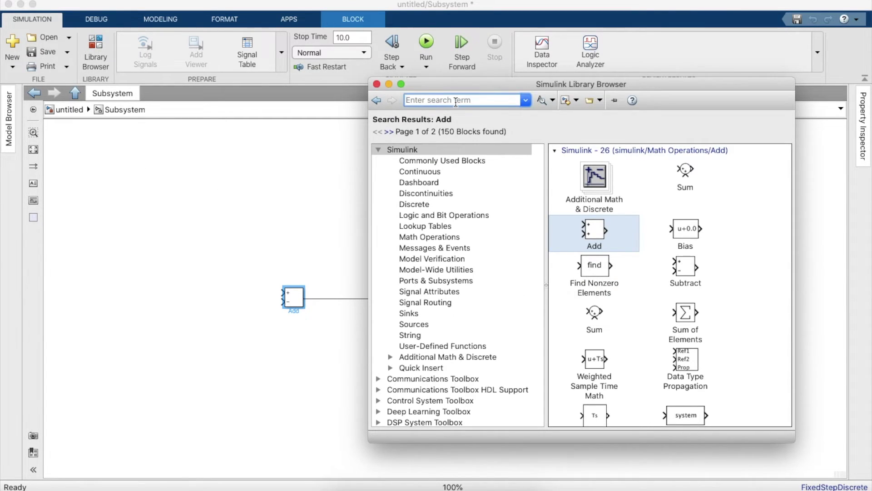
{"action": "type", "text": "Constant"}
{"action": "key", "text": "Return"}
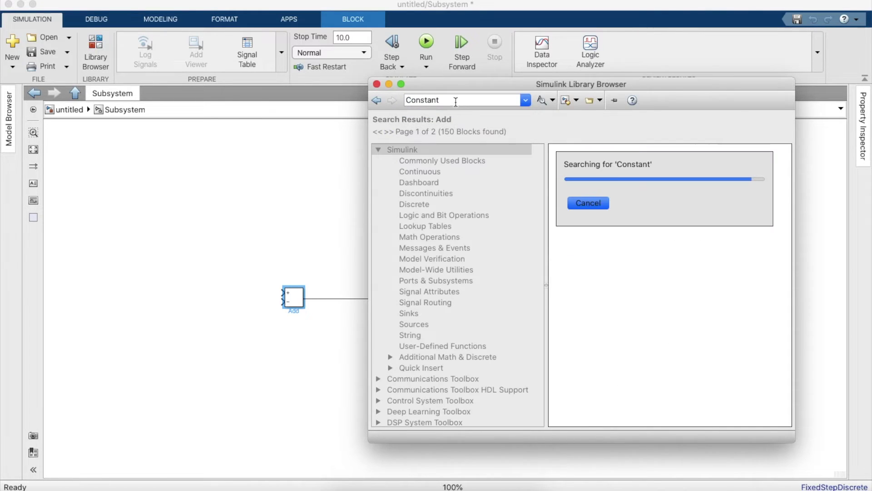
{"action": "left_click", "coordinate": [608, 176]}
{"action": "left_click_drag", "start_coordinate": [607, 175], "coordinate": [279, 303]}
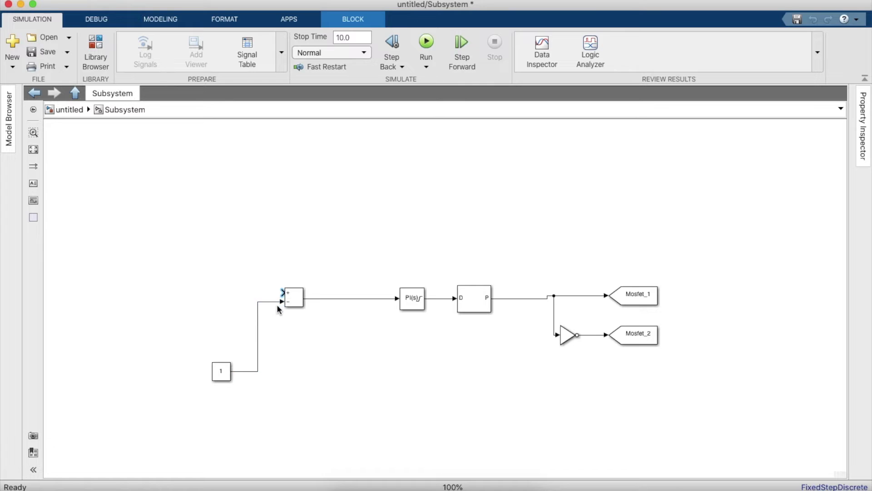
Step: Set the Constant block's value to -6
{"action": "double_click", "coordinate": [219, 375]}
{"action": "key", "text": "BackSpace"}
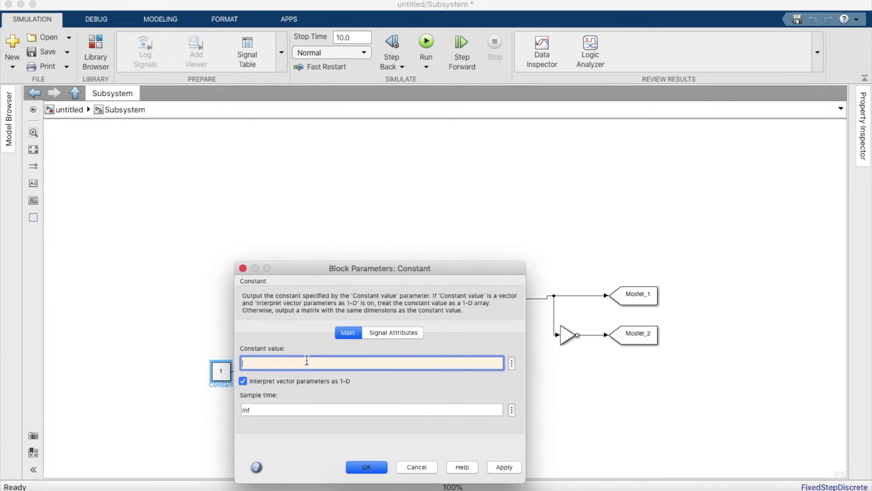
{"action": "key", "text": "Return"}
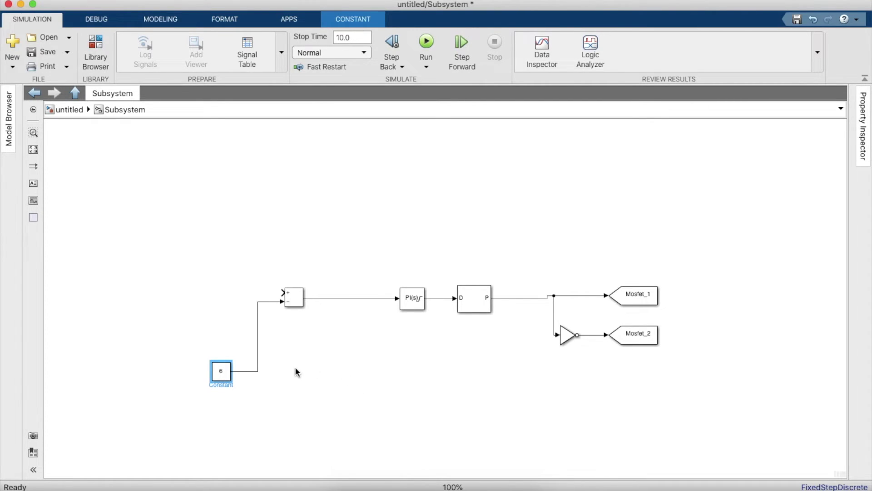
{"action": "double_click", "coordinate": [223, 370]}
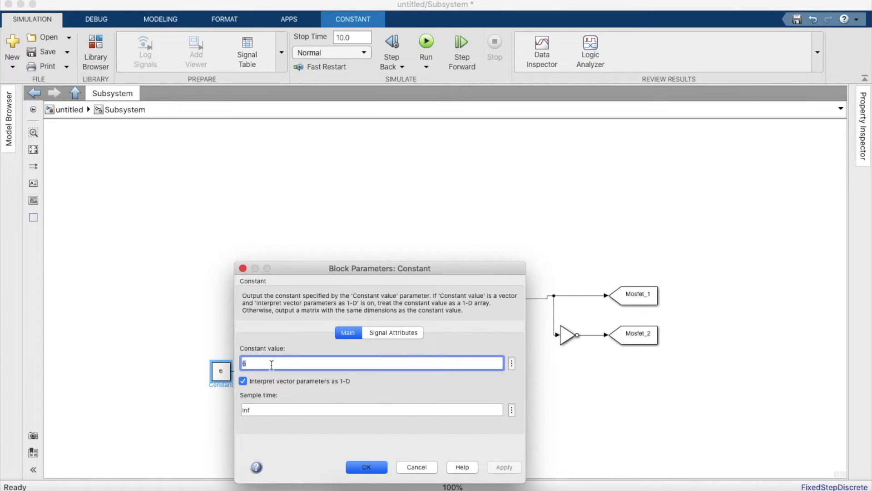
{"action": "type", "text": "-"}
{"action": "key", "text": "Return"}
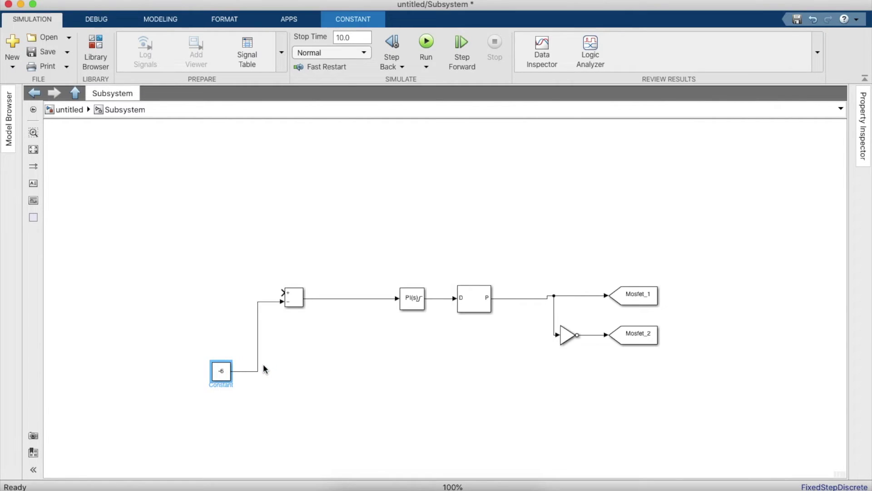
{"action": "left_click", "coordinate": [261, 414]}
Step: Copy the Current From block from the top level into the subsystem and connect it to the Add block's plus input
{"action": "left_click", "coordinate": [35, 94]}
{"action": "left_click", "coordinate": [706, 283]}
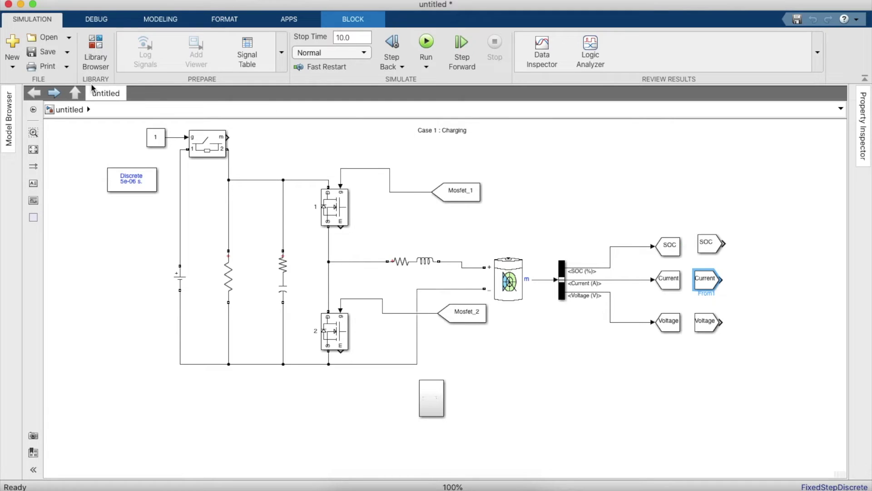
{"action": "left_click", "coordinate": [53, 93]}
{"action": "key", "text": "super+v"}
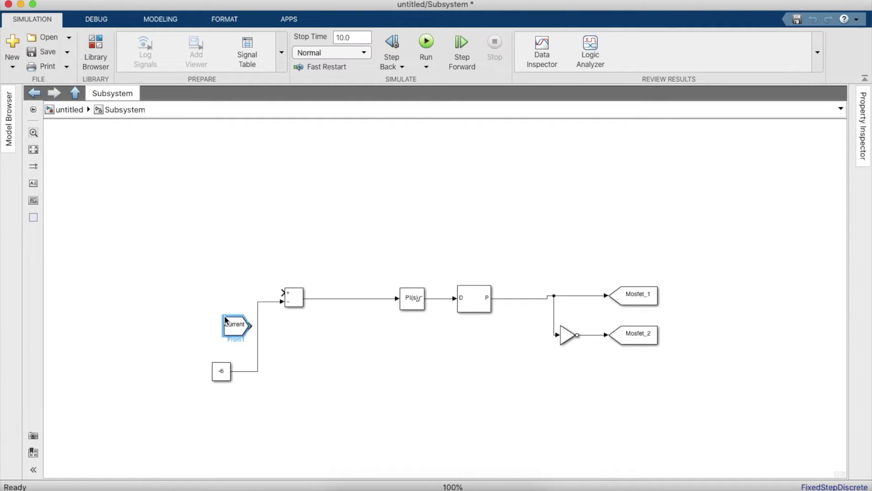
{"action": "mouse_move", "coordinate": [241, 324]}
{"action": "left_mouse_down"}
{"action": "mouse_move", "coordinate": [216, 279]}
{"action": "mouse_move", "coordinate": [283, 292]}
{"action": "left_mouse_up"}
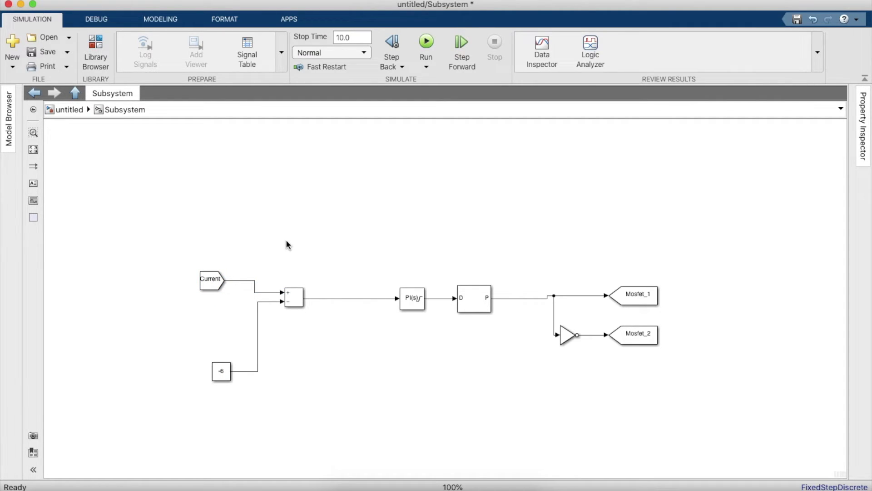
Step: Return to the top level, enlarge the controller subsystem and rename it Control
{"action": "left_click", "coordinate": [37, 94]}
{"action": "left_click", "coordinate": [390, 207]}
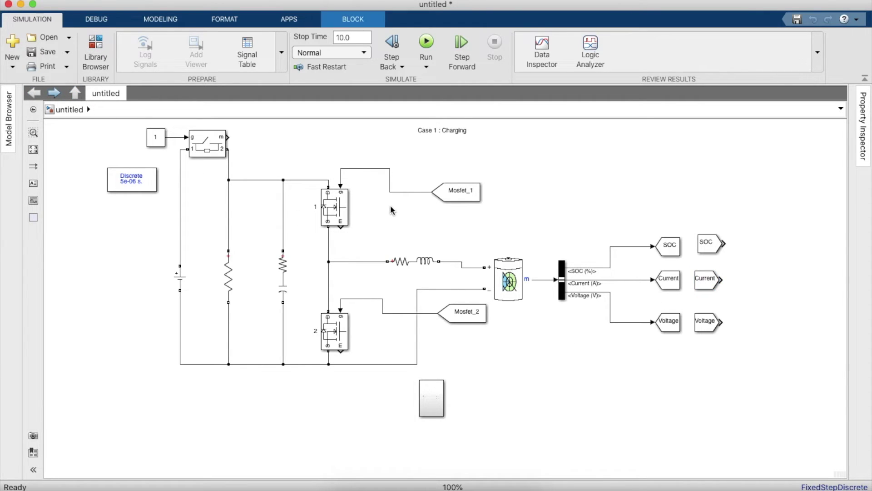
{"action": "left_click", "coordinate": [435, 408]}
{"action": "left_click_drag", "start_coordinate": [444, 415], "coordinate": [508, 432]}
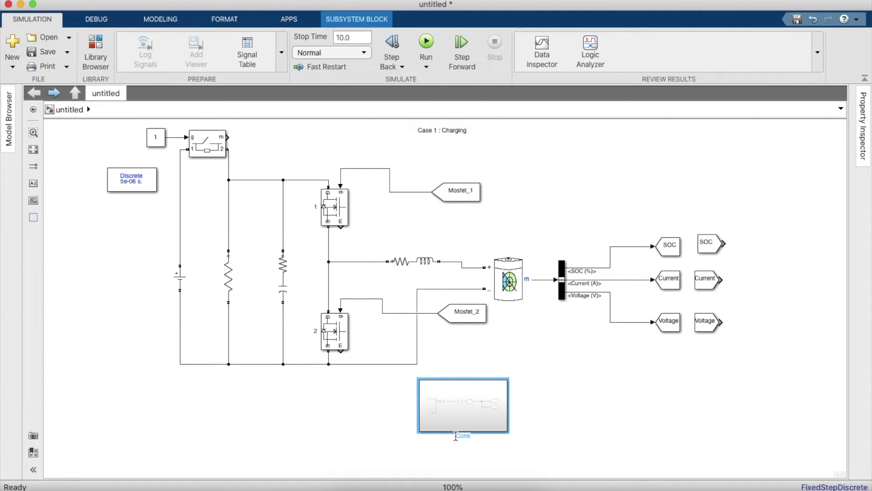
{"action": "left_click", "coordinate": [376, 430]}
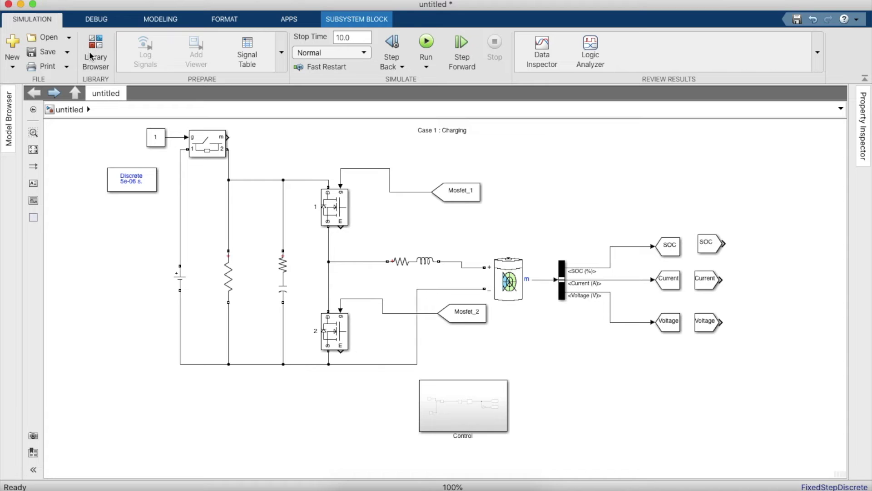
Step: Find the Scope block in the block library and add it beside the SOC, Current and Voltage From blocks
{"action": "left_click", "coordinate": [96, 52]}
{"action": "double_click", "coordinate": [473, 102]}
{"action": "type", "text": "Scope"}
{"action": "key", "text": "Return"}
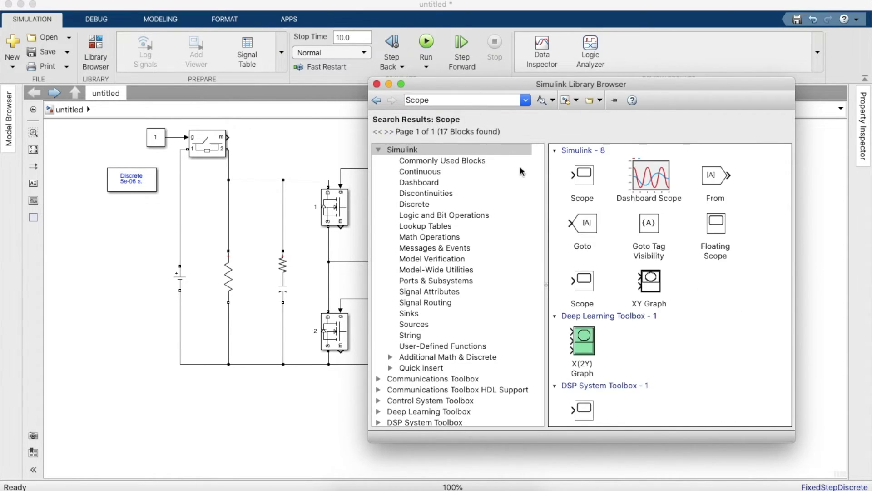
{"action": "mouse_move", "coordinate": [585, 182]}
{"action": "left_mouse_down"}
{"action": "mouse_move", "coordinate": [820, 237]}
{"action": "mouse_move", "coordinate": [805, 236]}
{"action": "mouse_move", "coordinate": [804, 268]}
{"action": "left_mouse_up"}
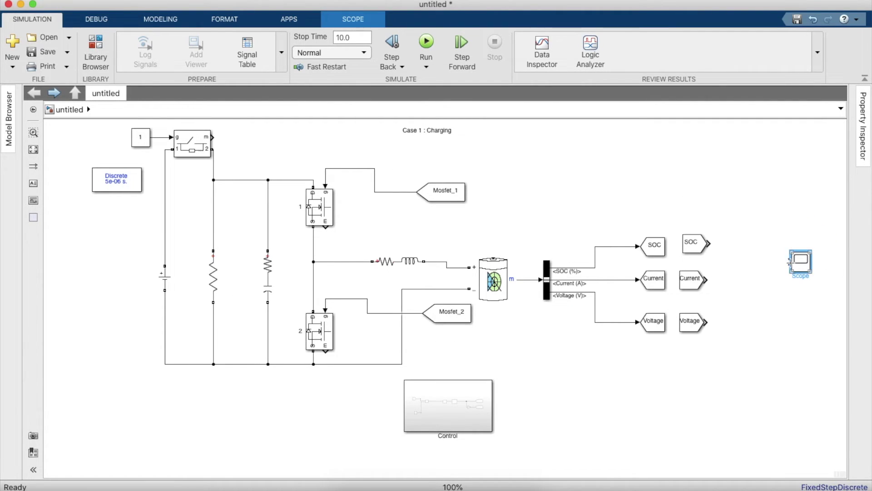
Step: Connect the SOC, Current and Voltage From blocks to three separate inputs of the Scope
{"action": "left_click_drag", "start_coordinate": [708, 243], "coordinate": [775, 259]}
{"action": "left_click_drag", "start_coordinate": [708, 279], "coordinate": [707, 322]}
{"action": "left_click", "coordinate": [662, 195]}
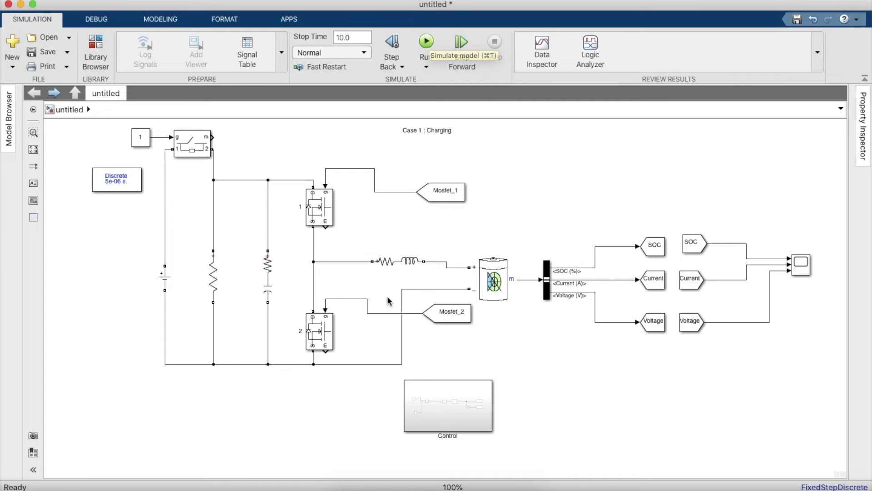
Step: Check the Current From block inside the Control subsystem, return to the top level and shift the Scope block slightly
{"action": "double_click", "coordinate": [432, 403]}
{"action": "left_click", "coordinate": [210, 279]}
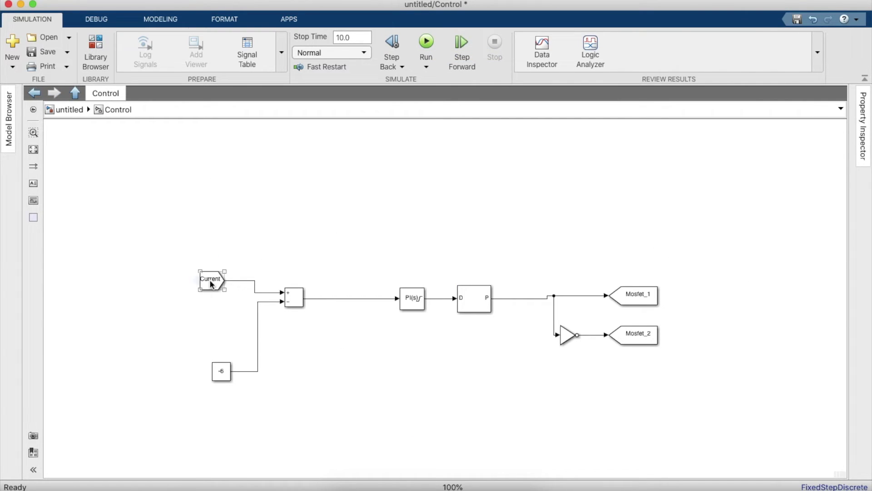
{"action": "left_click", "coordinate": [34, 92]}
{"action": "left_click", "coordinate": [801, 271]}
{"action": "left_click_drag", "start_coordinate": [801, 270], "coordinate": [810, 280]}
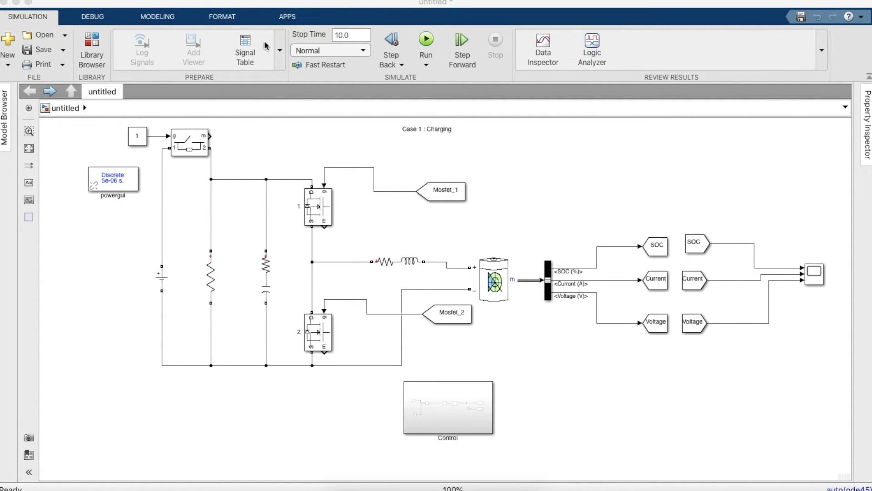
Step: Review the solver settings in the model's configuration parameters and accept Variable-step with automatic solver selection
{"action": "left_click", "coordinate": [93, 17]}
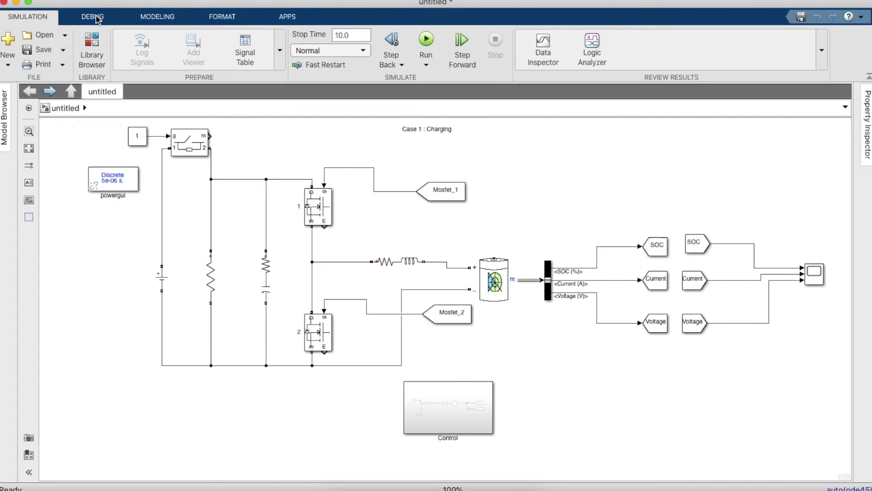
{"action": "left_click", "coordinate": [158, 17]}
{"action": "left_click", "coordinate": [321, 40]}
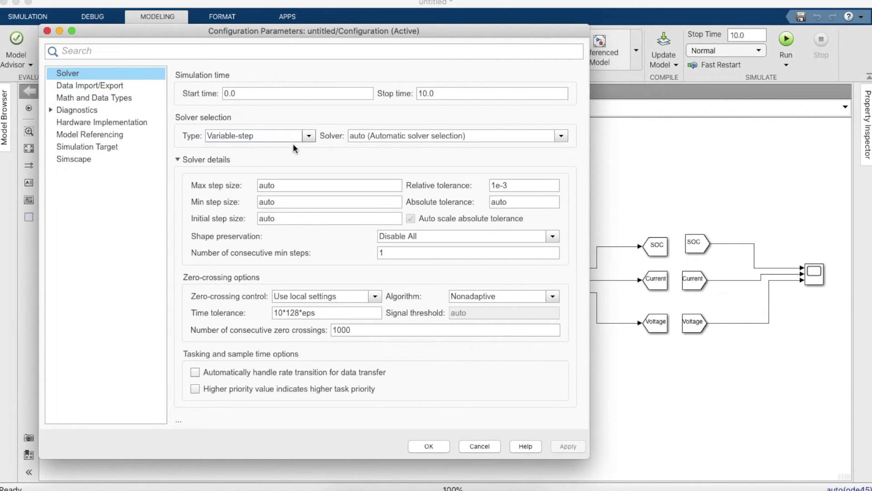
{"action": "left_click", "coordinate": [424, 443]}
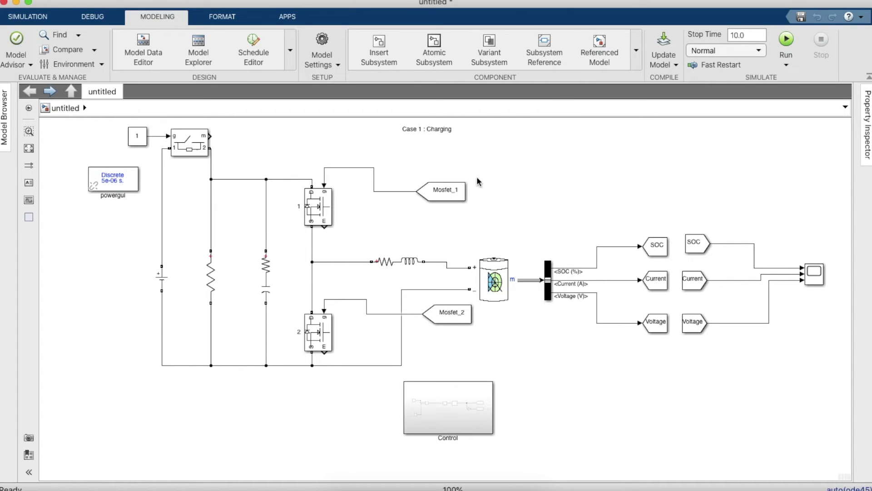
Step: Run the simulation and open the Scope while it is running
{"action": "left_click", "coordinate": [16, 19]}
{"action": "left_click", "coordinate": [426, 40]}
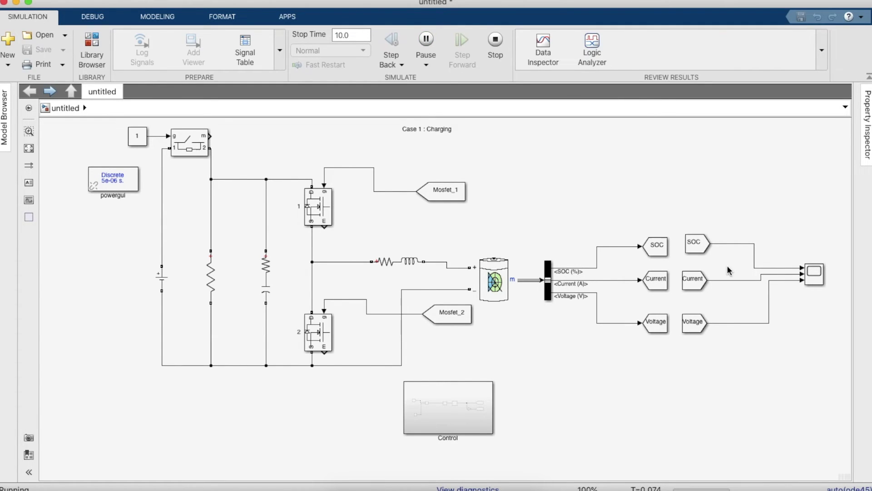
{"action": "double_click", "coordinate": [817, 275]}
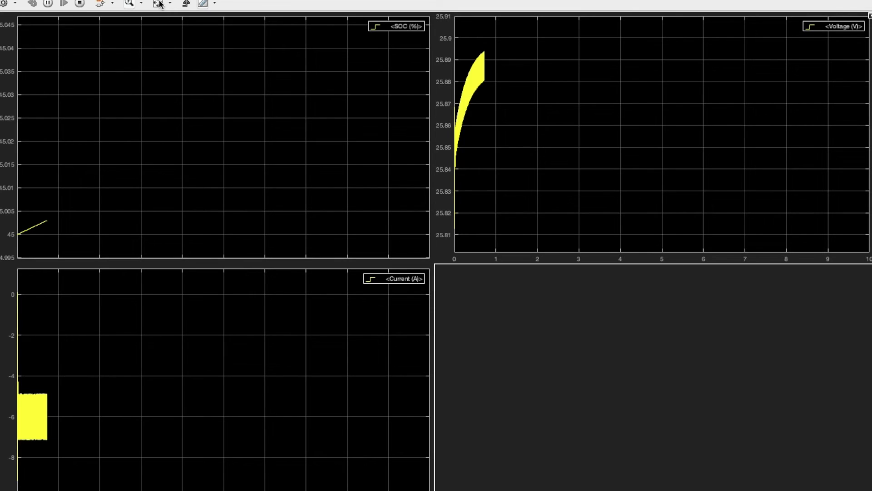
Step: Fit the Scope axes to the incoming data repeatedly and examine the SOC, voltage and current traces
{"action": "left_click", "coordinate": [157, 4]}
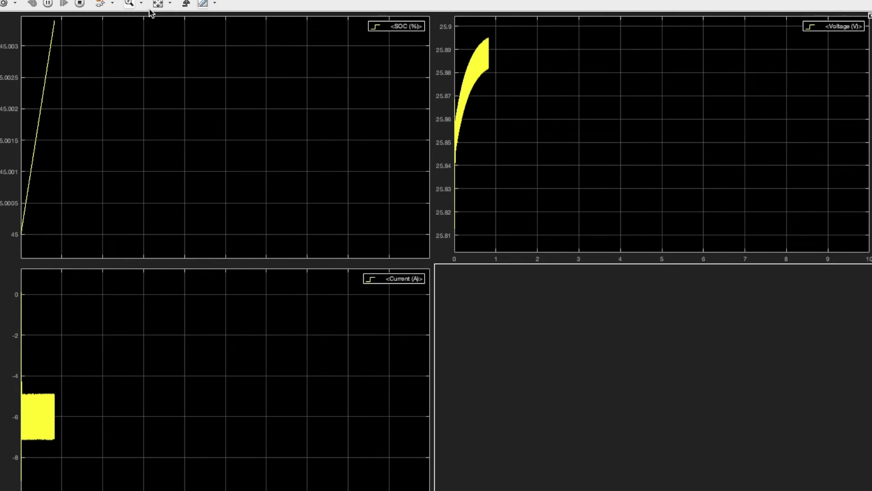
{"action": "left_click", "coordinate": [157, 4]}
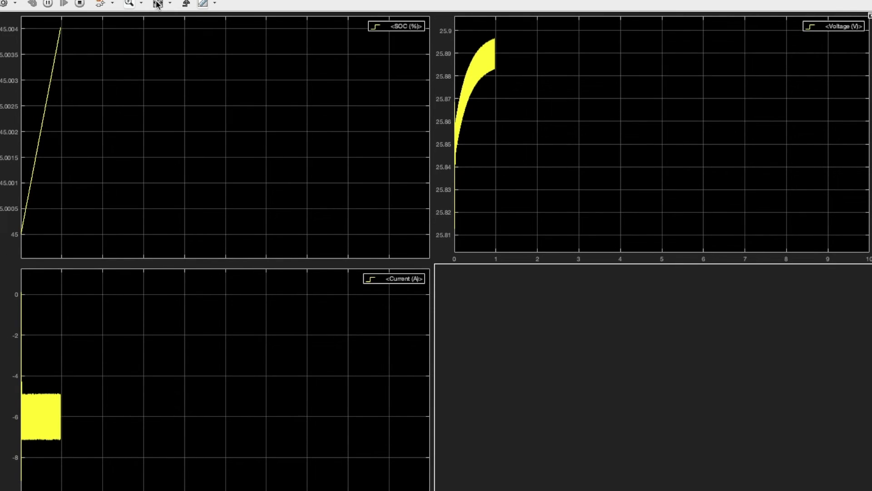
{"action": "left_click", "coordinate": [156, 4]}
{"action": "left_click", "coordinate": [156, 3]}
{"action": "left_click", "coordinate": [157, 3]}
{"action": "left_click", "coordinate": [157, 4]}
{"action": "left_click", "coordinate": [157, 4]}
{"action": "left_click", "coordinate": [157, 4]}
{"action": "left_click", "coordinate": [157, 3]}
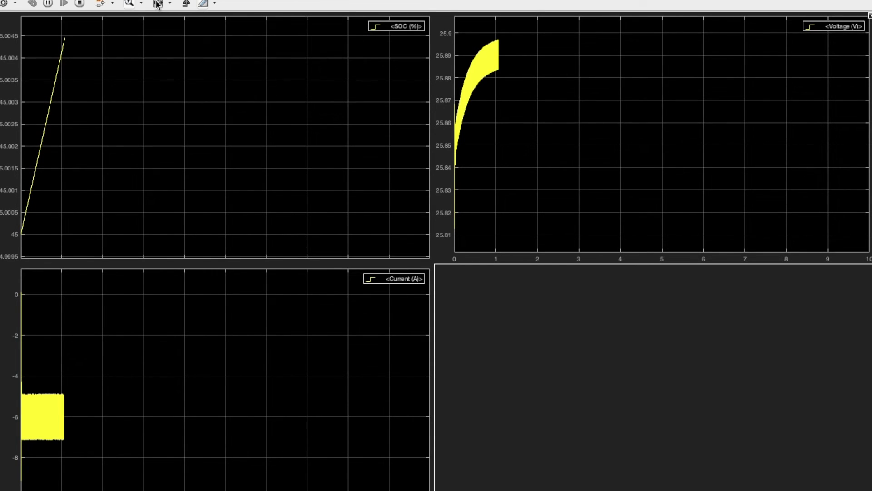
{"action": "left_click", "coordinate": [157, 4]}
{"action": "left_click", "coordinate": [156, 3]}
{"action": "left_click", "coordinate": [157, 4]}
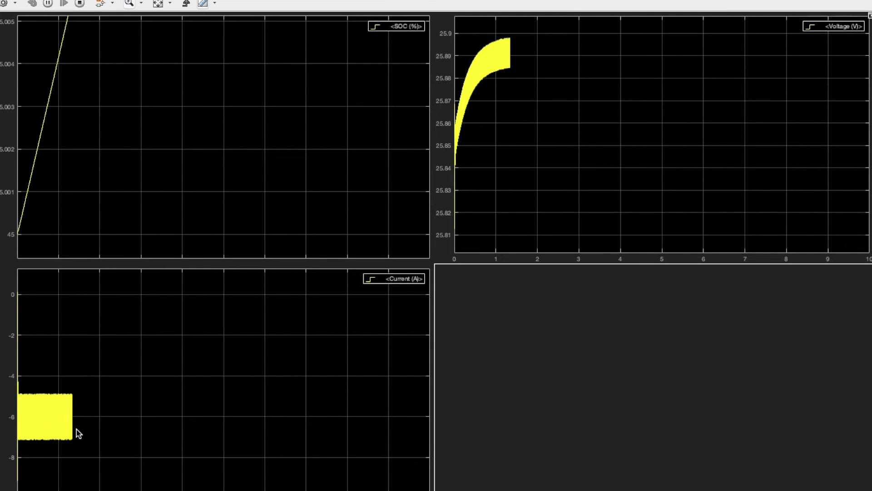
{"action": "mouse_move", "coordinate": [9, 3]}
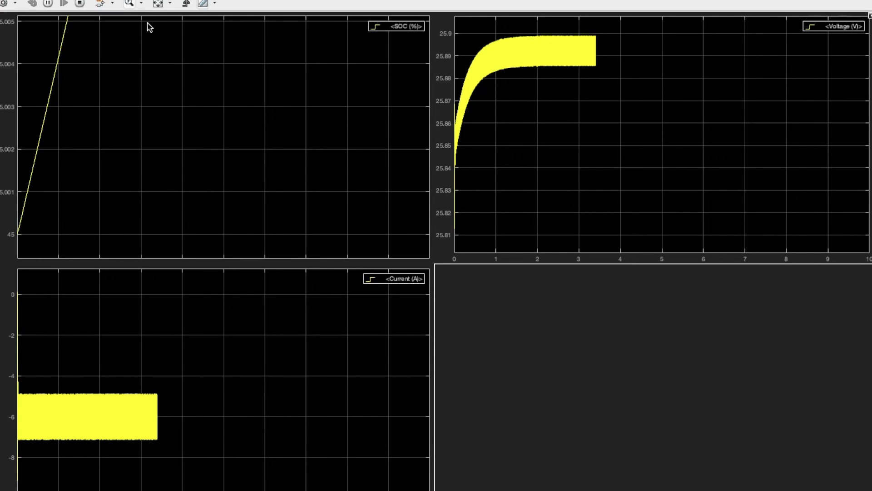
{"action": "left_click", "coordinate": [158, 4]}
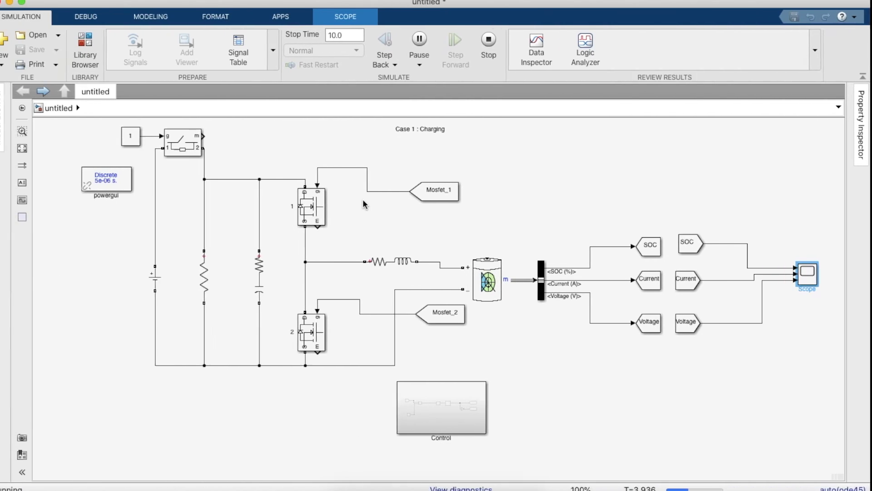
Step: Stop the simulation and set the Series RLC Branch inductance to 5.76e-2 H
{"action": "left_click", "coordinate": [495, 40]}
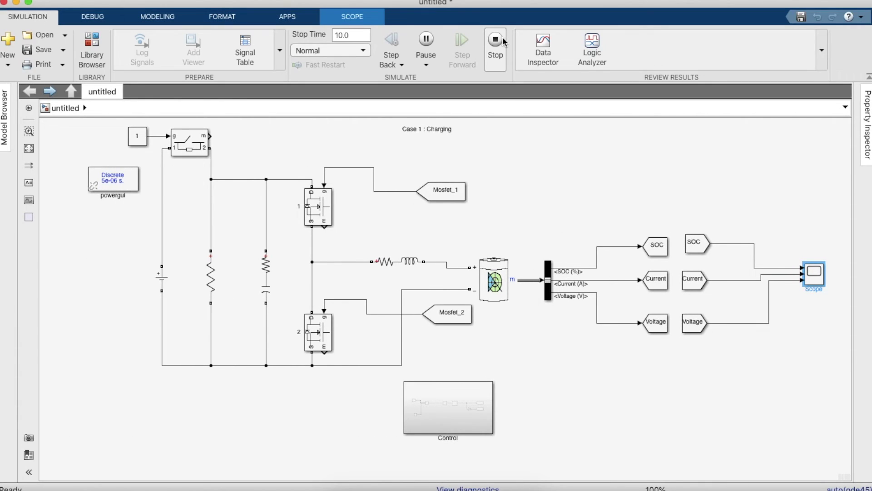
{"action": "left_click", "coordinate": [406, 258]}
{"action": "double_click", "coordinate": [406, 258]}
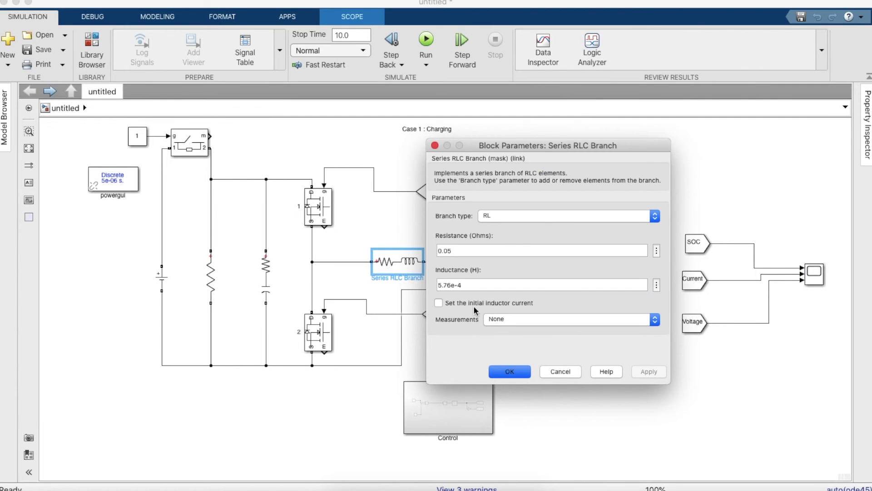
{"action": "left_click", "coordinate": [528, 284]}
{"action": "key", "text": "Return"}
Step: Rerun the simulation, open the Scope and zoom in on the traces between about 0.7 and 1.75 s
{"action": "left_click", "coordinate": [426, 40]}
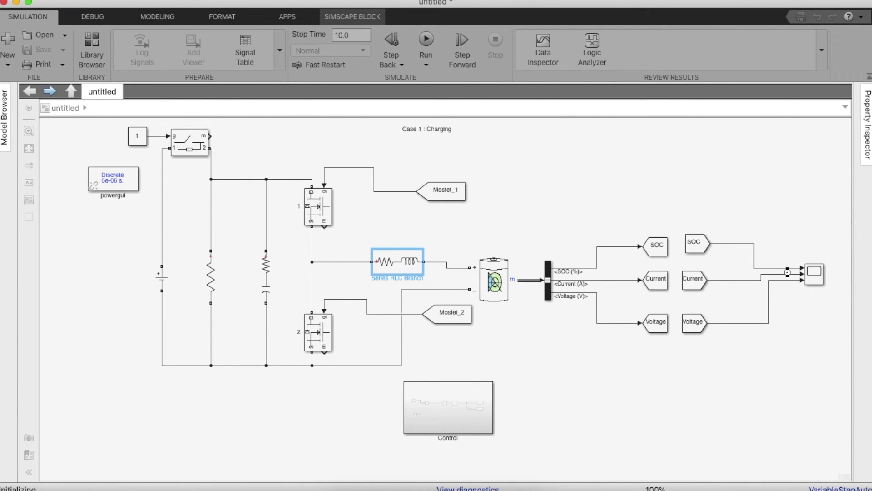
{"action": "double_click", "coordinate": [813, 279]}
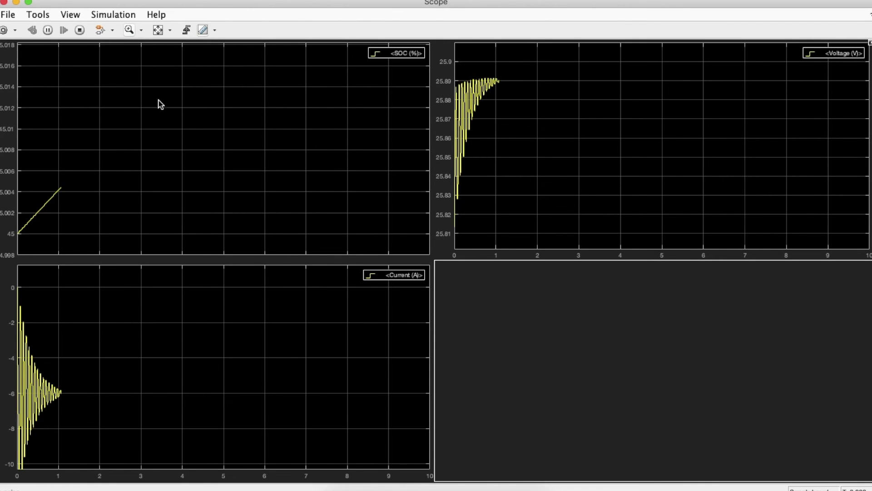
{"action": "left_click", "coordinate": [129, 30]}
{"action": "left_click_drag", "start_coordinate": [90, 401], "coordinate": [44, 401]}
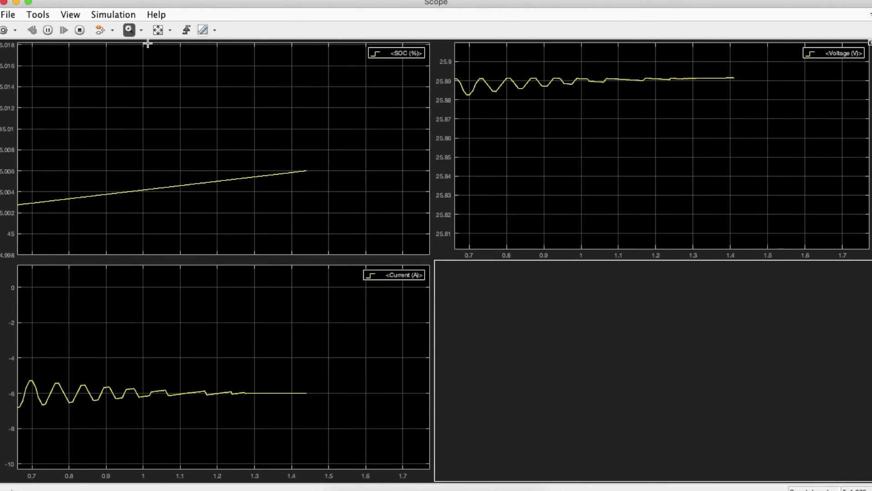
Step: Fit the Scope axes back to the full data range, shrink the Scope window and minimize it
{"action": "left_click", "coordinate": [158, 30]}
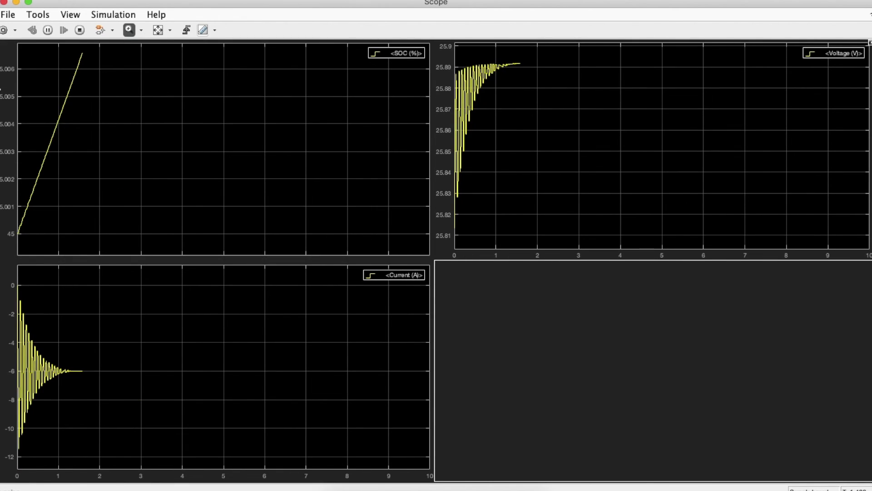
{"action": "left_click", "coordinate": [29, 3]}
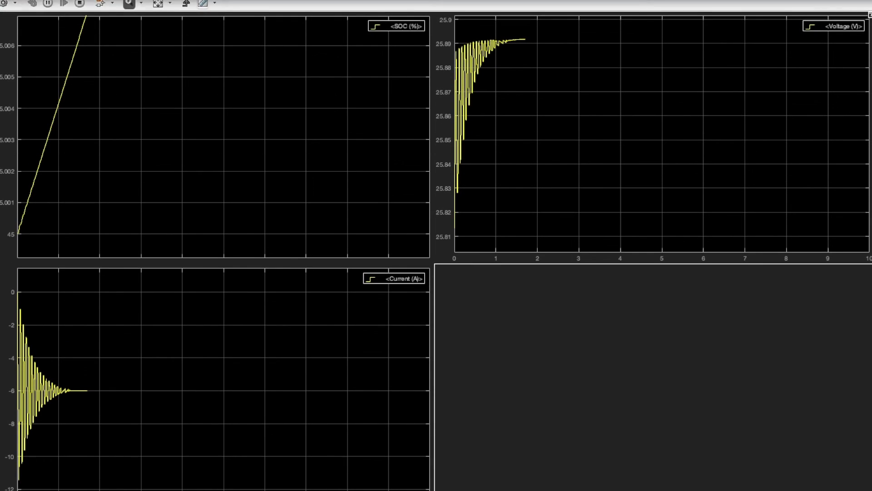
{"action": "left_click", "coordinate": [30, 3]}
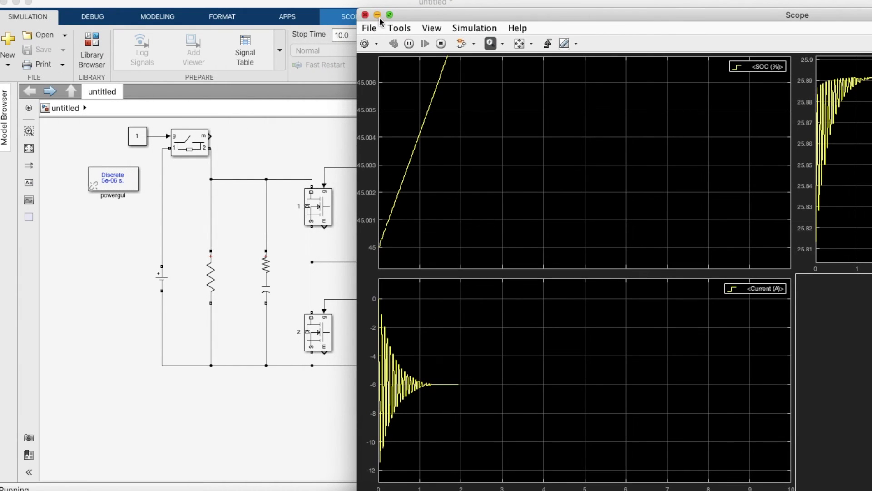
{"action": "left_click", "coordinate": [377, 15]}
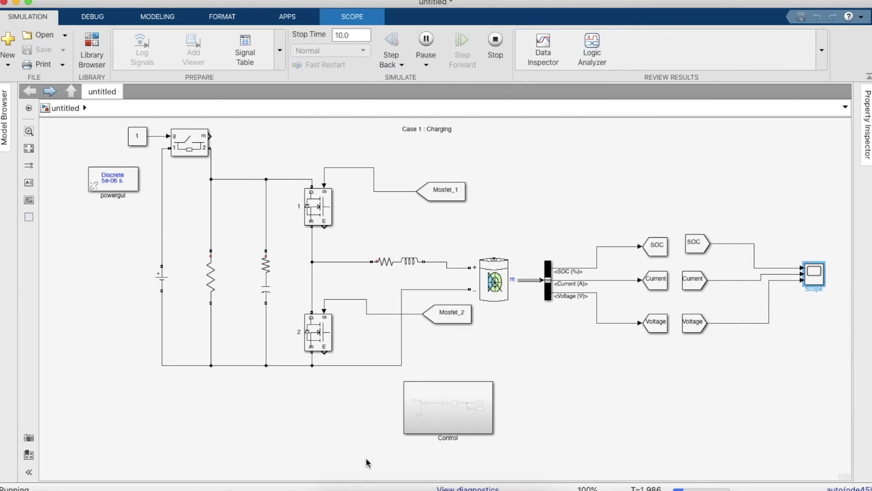
Step: Set the reference Constant in the Control subsystem to -5 during the running simulation and return to the top level
{"action": "double_click", "coordinate": [456, 428]}
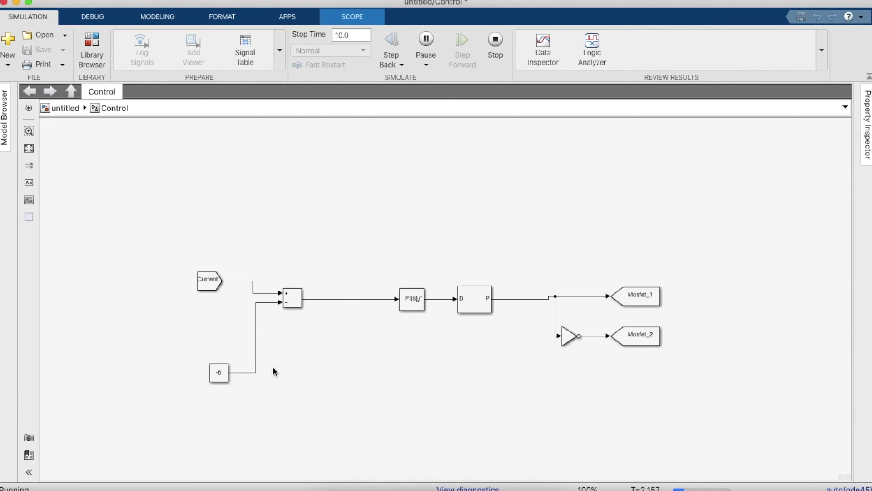
{"action": "left_click", "coordinate": [216, 376]}
{"action": "double_click", "coordinate": [216, 375]}
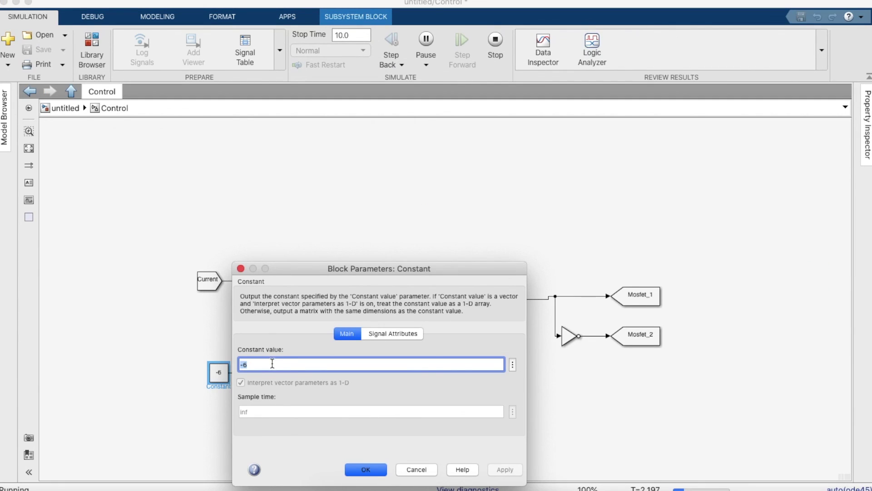
{"action": "key", "text": "BackSpace"}
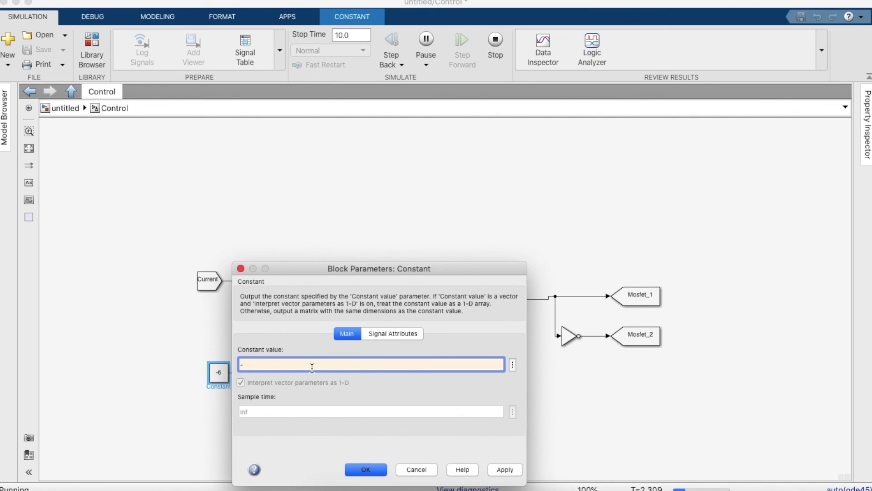
{"action": "type", "text": "5"}
{"action": "key", "text": "Return"}
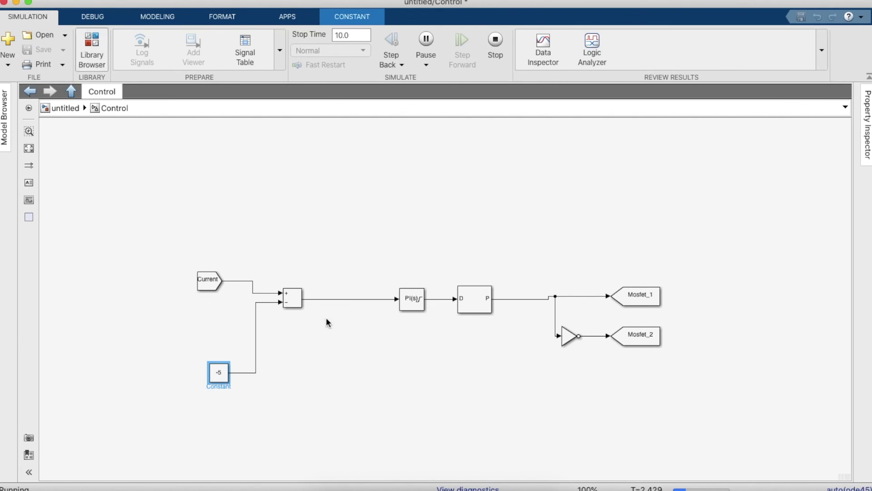
{"action": "left_click", "coordinate": [312, 367]}
{"action": "left_click", "coordinate": [30, 92]}
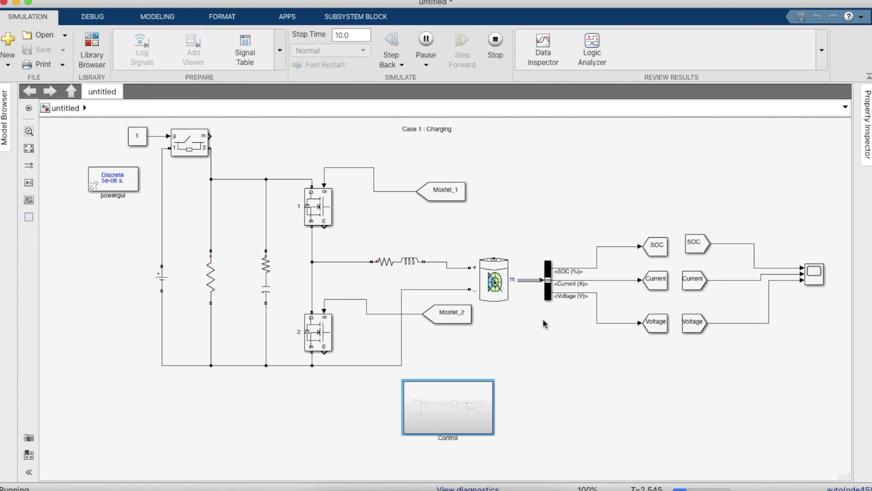
Step: Reopen the Scope, examine how current, voltage and SOC respond to the new reference, and close the Scope window
{"action": "left_click", "coordinate": [822, 284]}
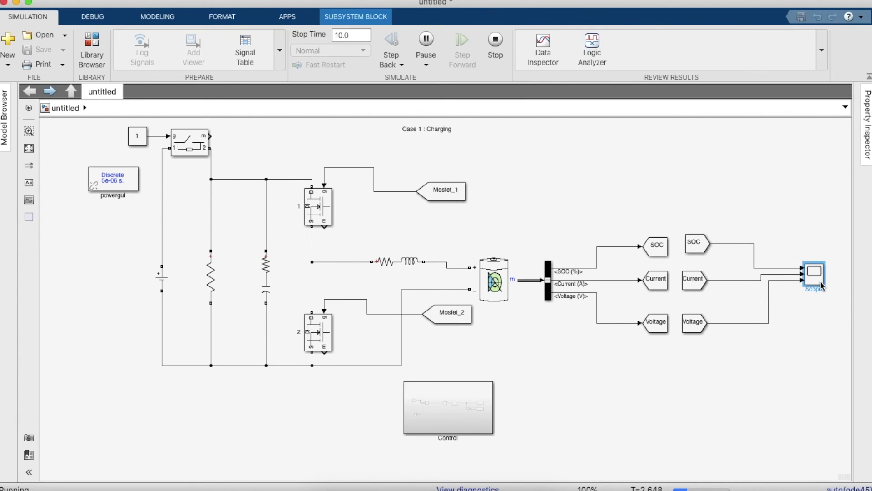
{"action": "double_click", "coordinate": [822, 285]}
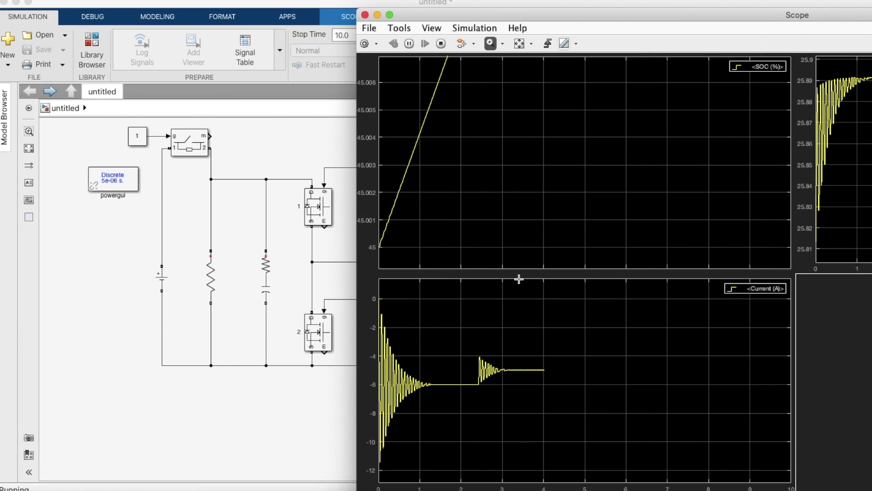
{"action": "left_click_drag", "start_coordinate": [568, 21], "coordinate": [223, 8]}
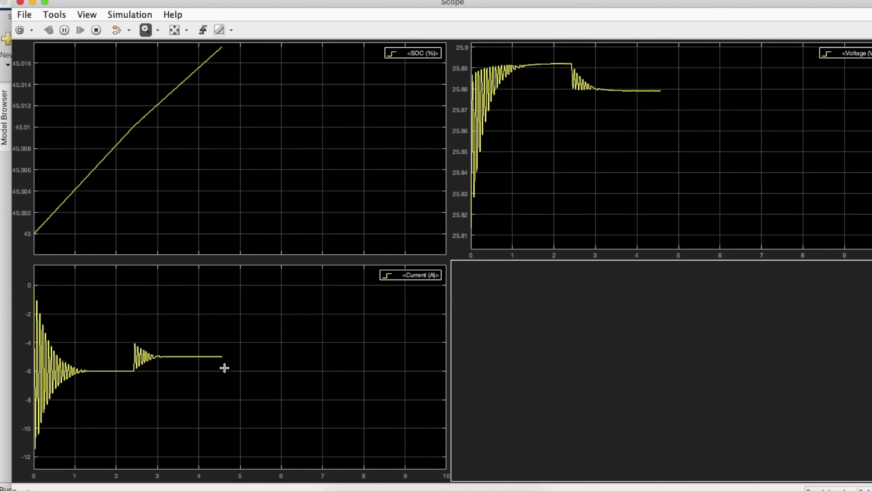
{"action": "left_click", "coordinate": [20, 2]}
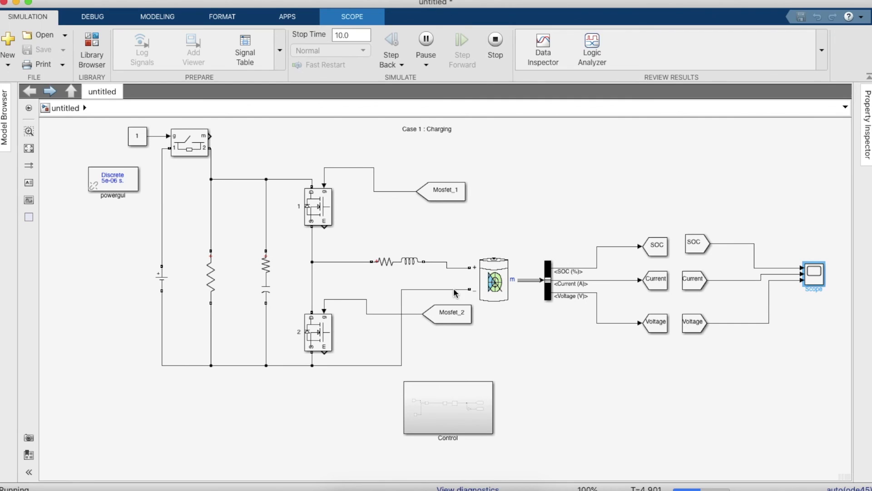
Step: Open the parameters of the Series RLC Branch that feeds the battery
{"action": "double_click", "coordinate": [394, 260]}
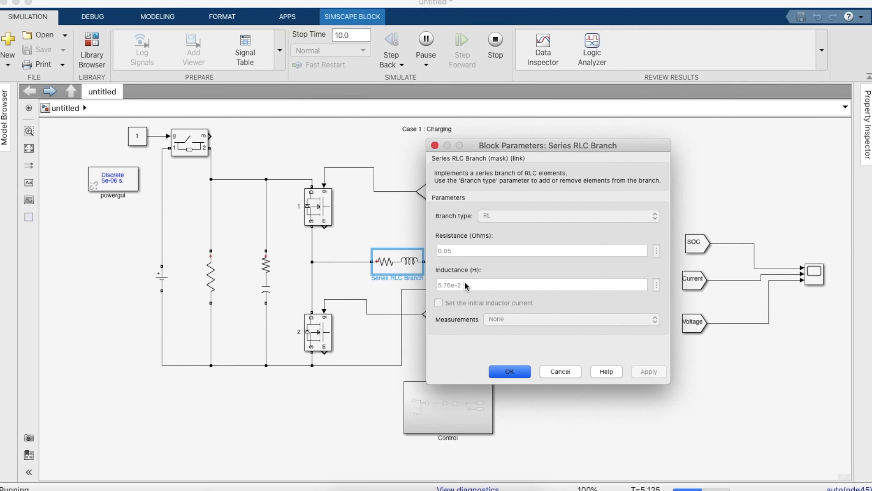